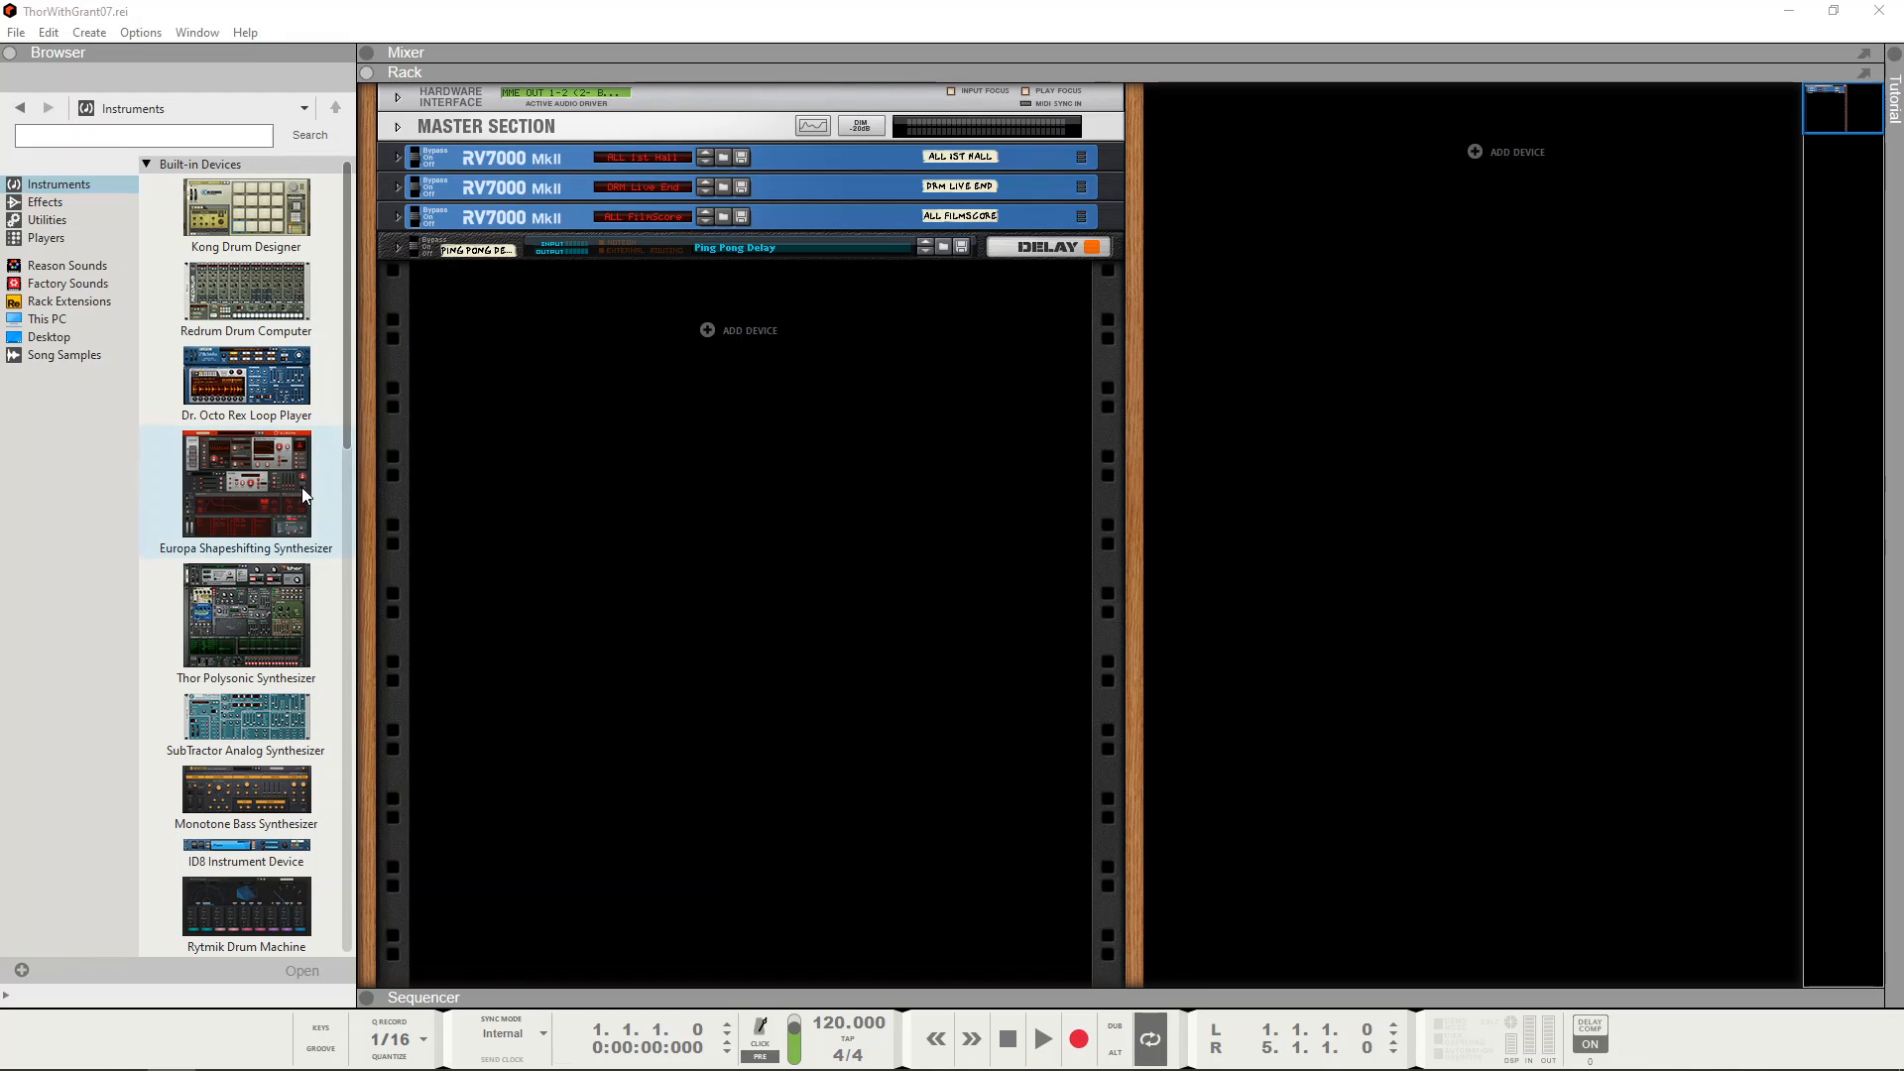
Step: Add a Thor Polysonic Synthesizer to the rack, show its programmer and reset it to the initial patch
{"action": "left_click_drag", "start_coordinate": [246, 629], "coordinate": [872, 498]}
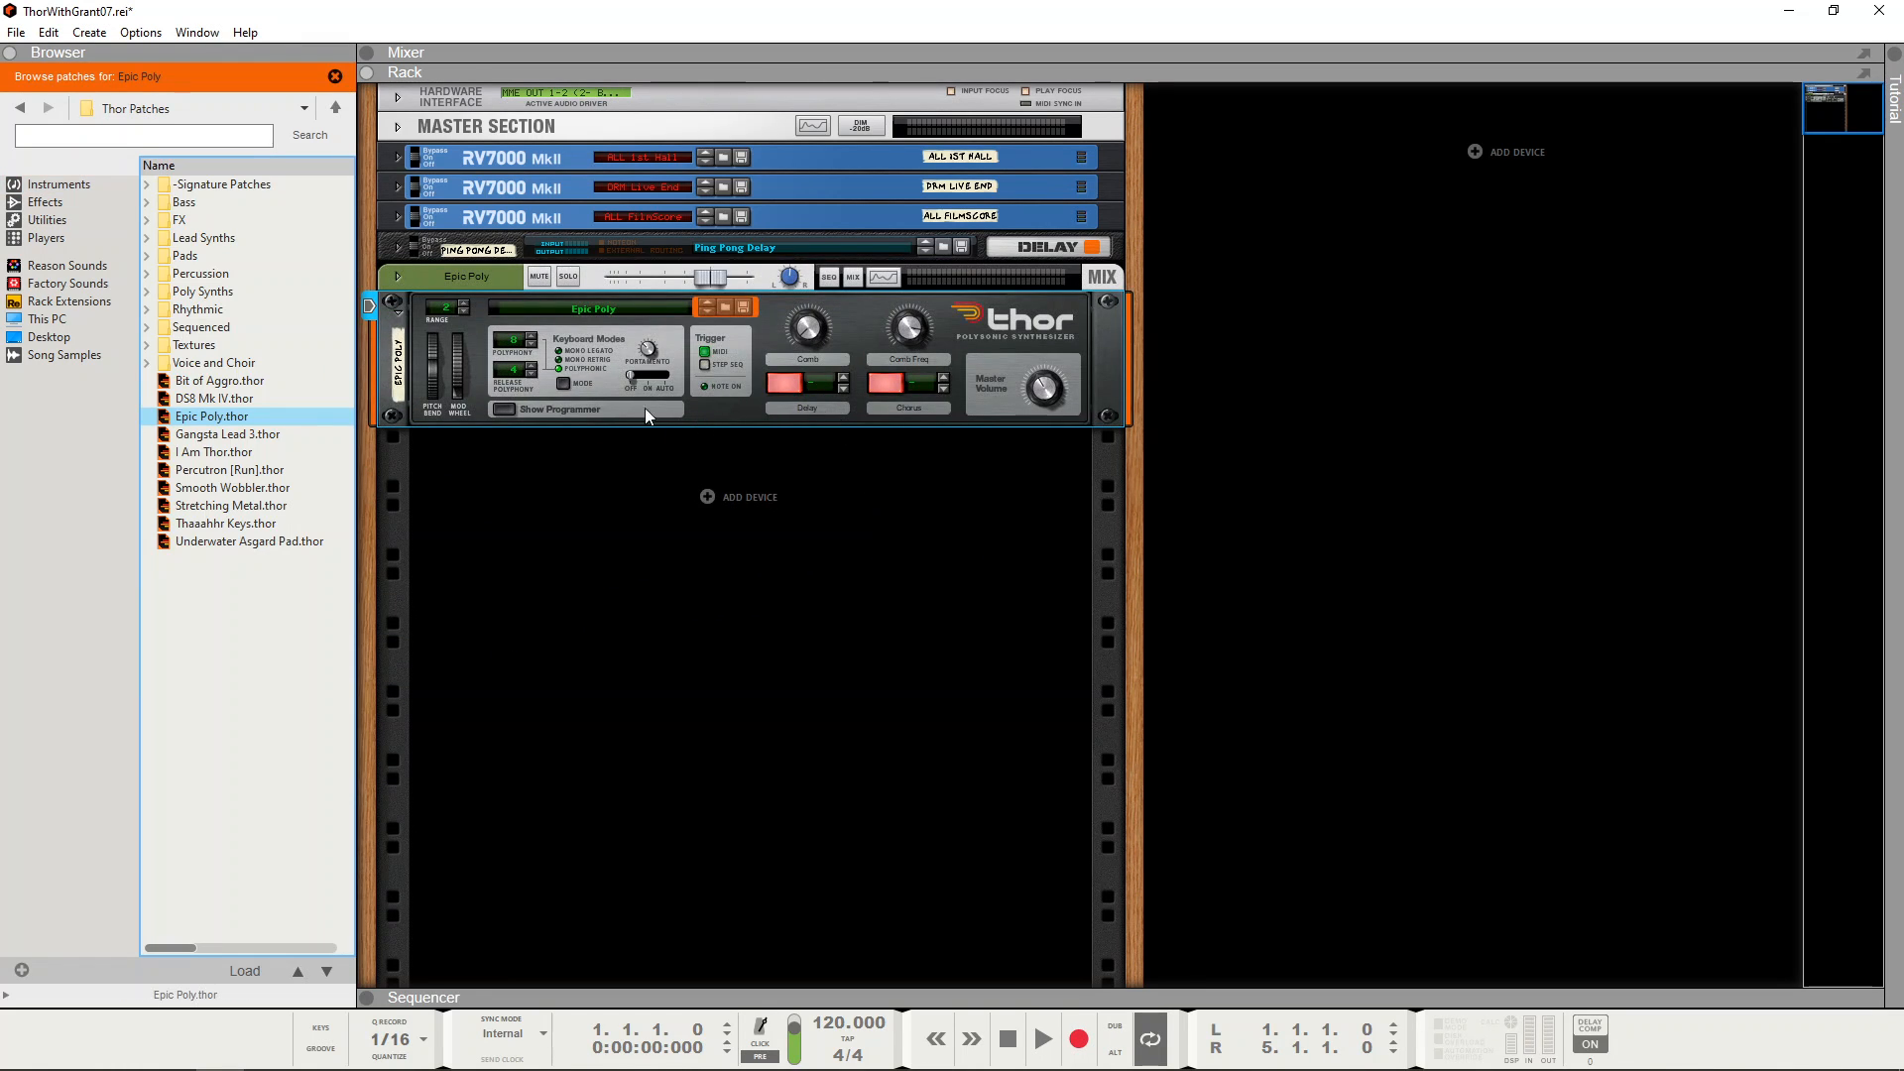
{"action": "left_click", "coordinate": [509, 409]}
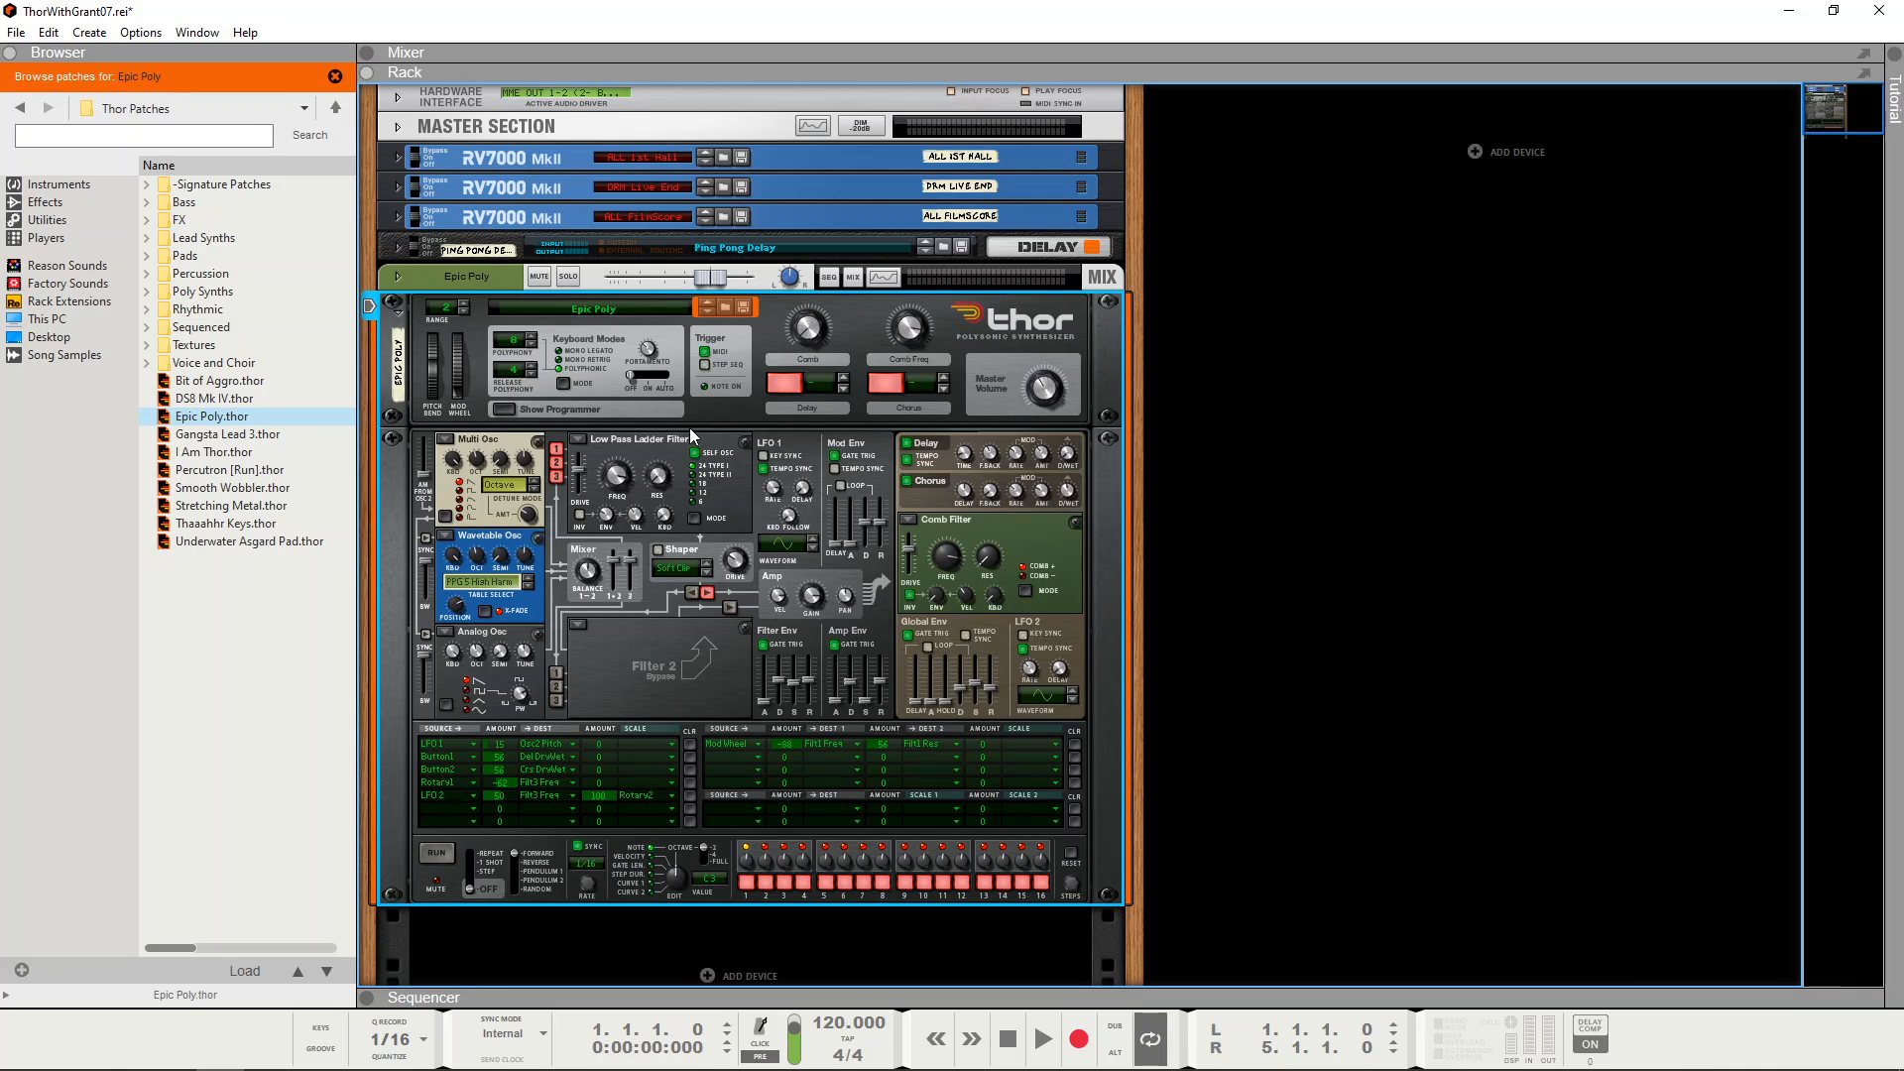
{"action": "right_click", "coordinate": [680, 646]}
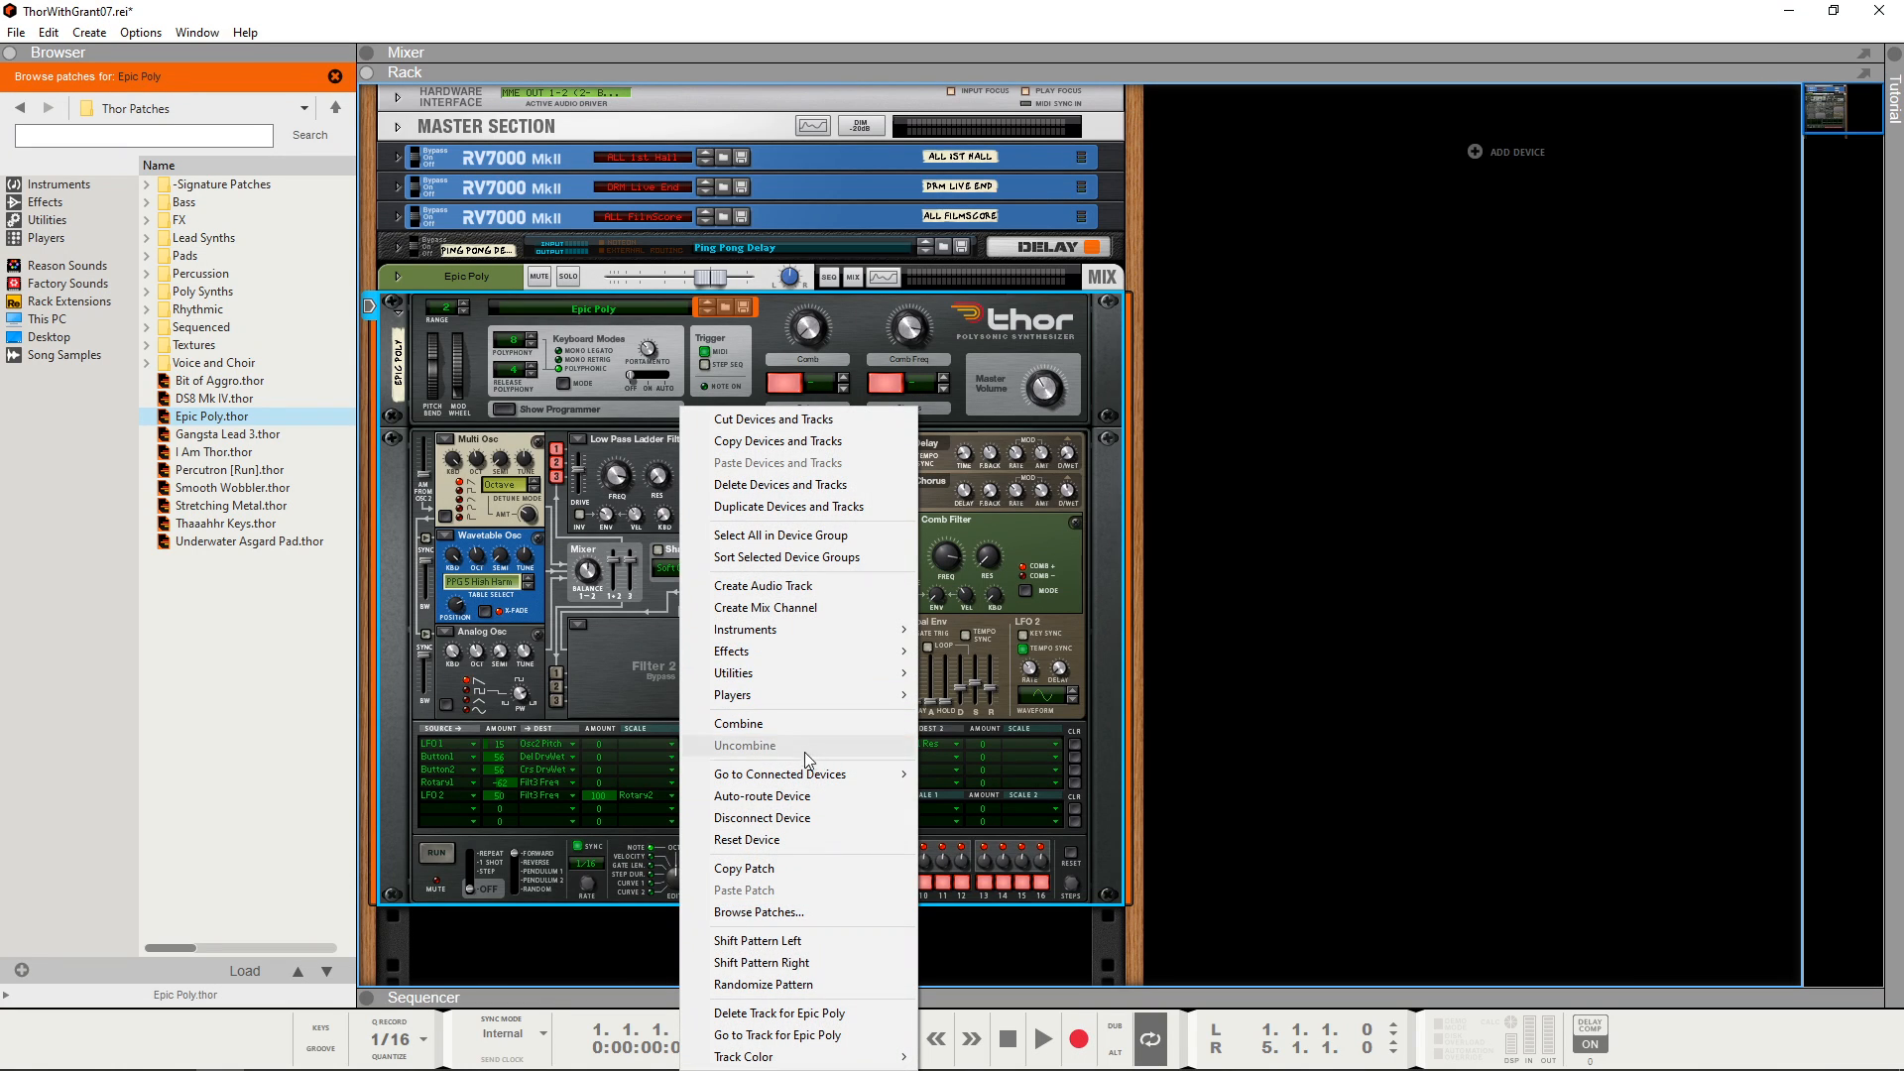
{"action": "left_click", "coordinate": [805, 841]}
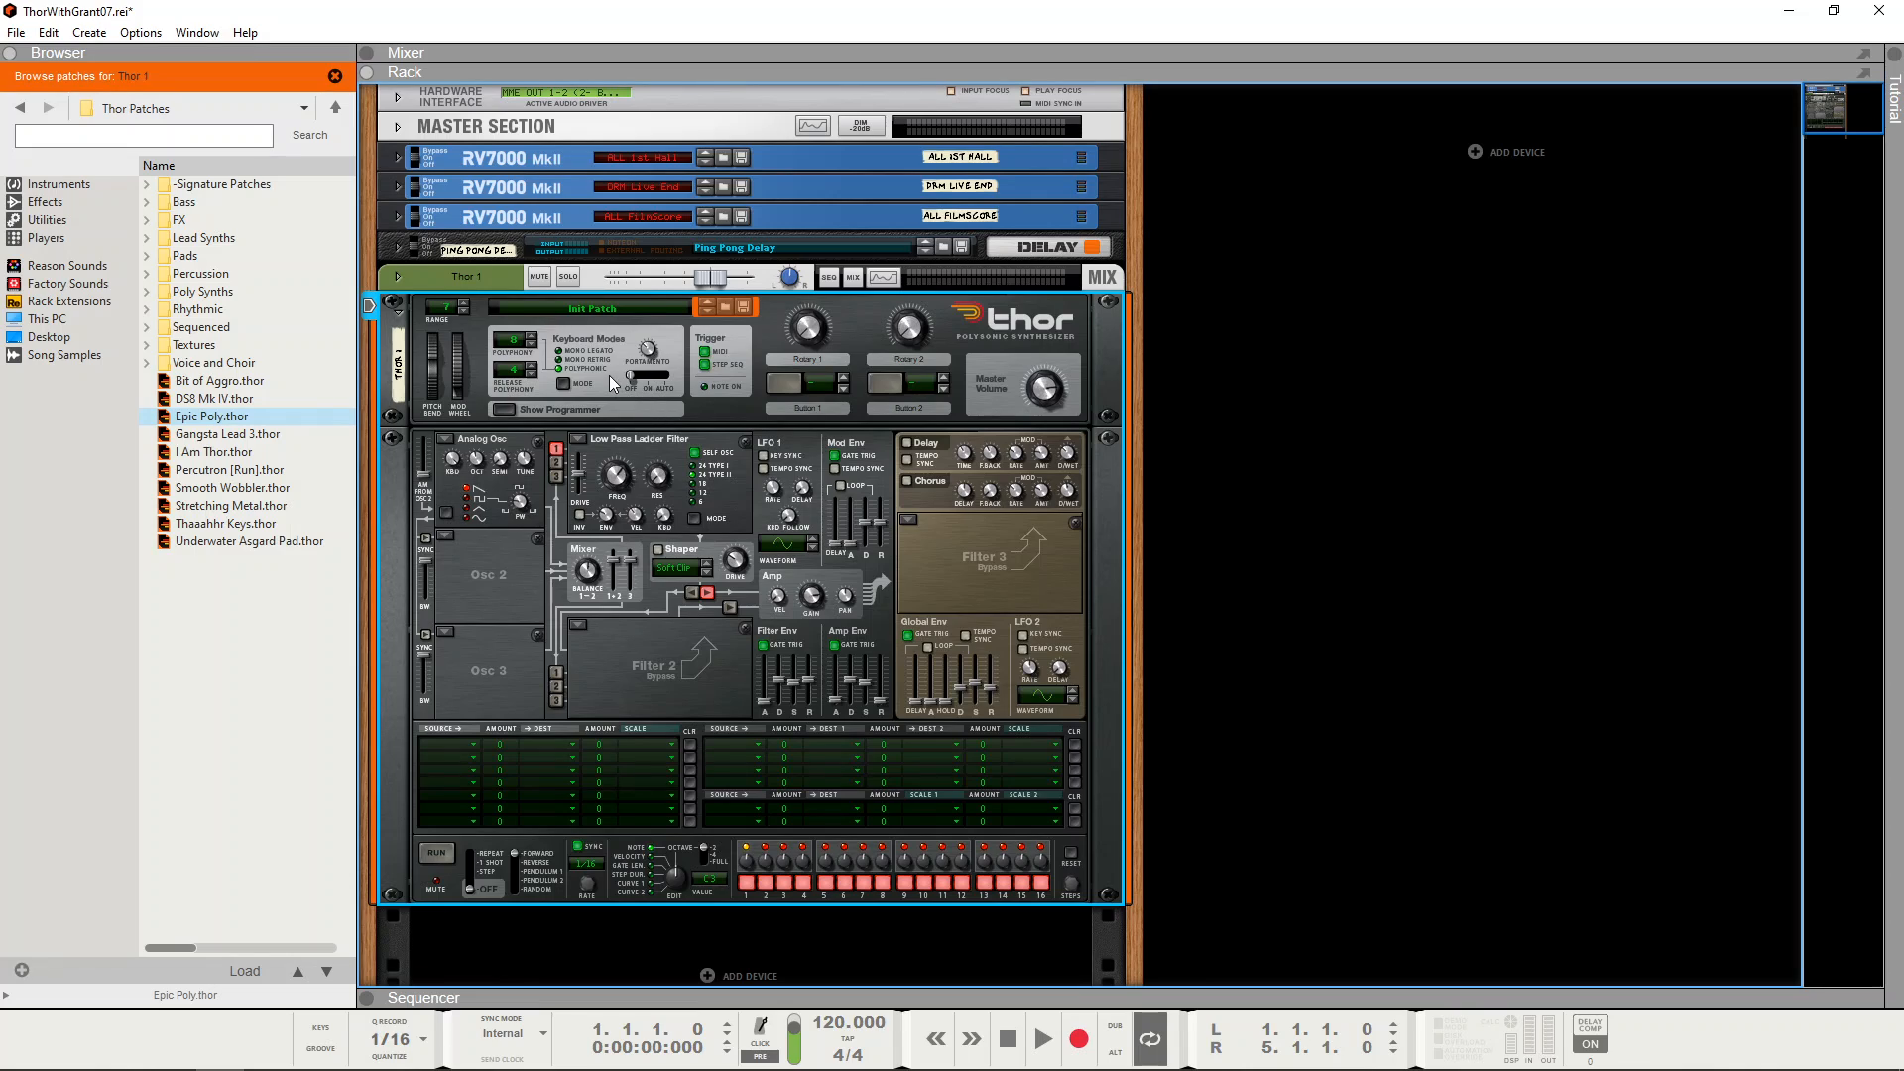
Step: Raise Thor's polyphony and release polyphony voice counts
{"action": "left_click", "coordinate": [534, 338]}
{"action": "left_click", "coordinate": [534, 338]}
{"action": "left_click", "coordinate": [536, 367]}
{"action": "left_click", "coordinate": [535, 367]}
{"action": "left_click", "coordinate": [535, 367]}
{"action": "left_click", "coordinate": [536, 367]}
{"action": "left_click", "coordinate": [536, 367]}
{"action": "left_click", "coordinate": [535, 367]}
{"action": "left_click", "coordinate": [536, 367]}
Step: Turn up the keyboard tracking of Filter 1, the Low Pass Ladder Filter
{"action": "mouse_move", "coordinate": [620, 477]}
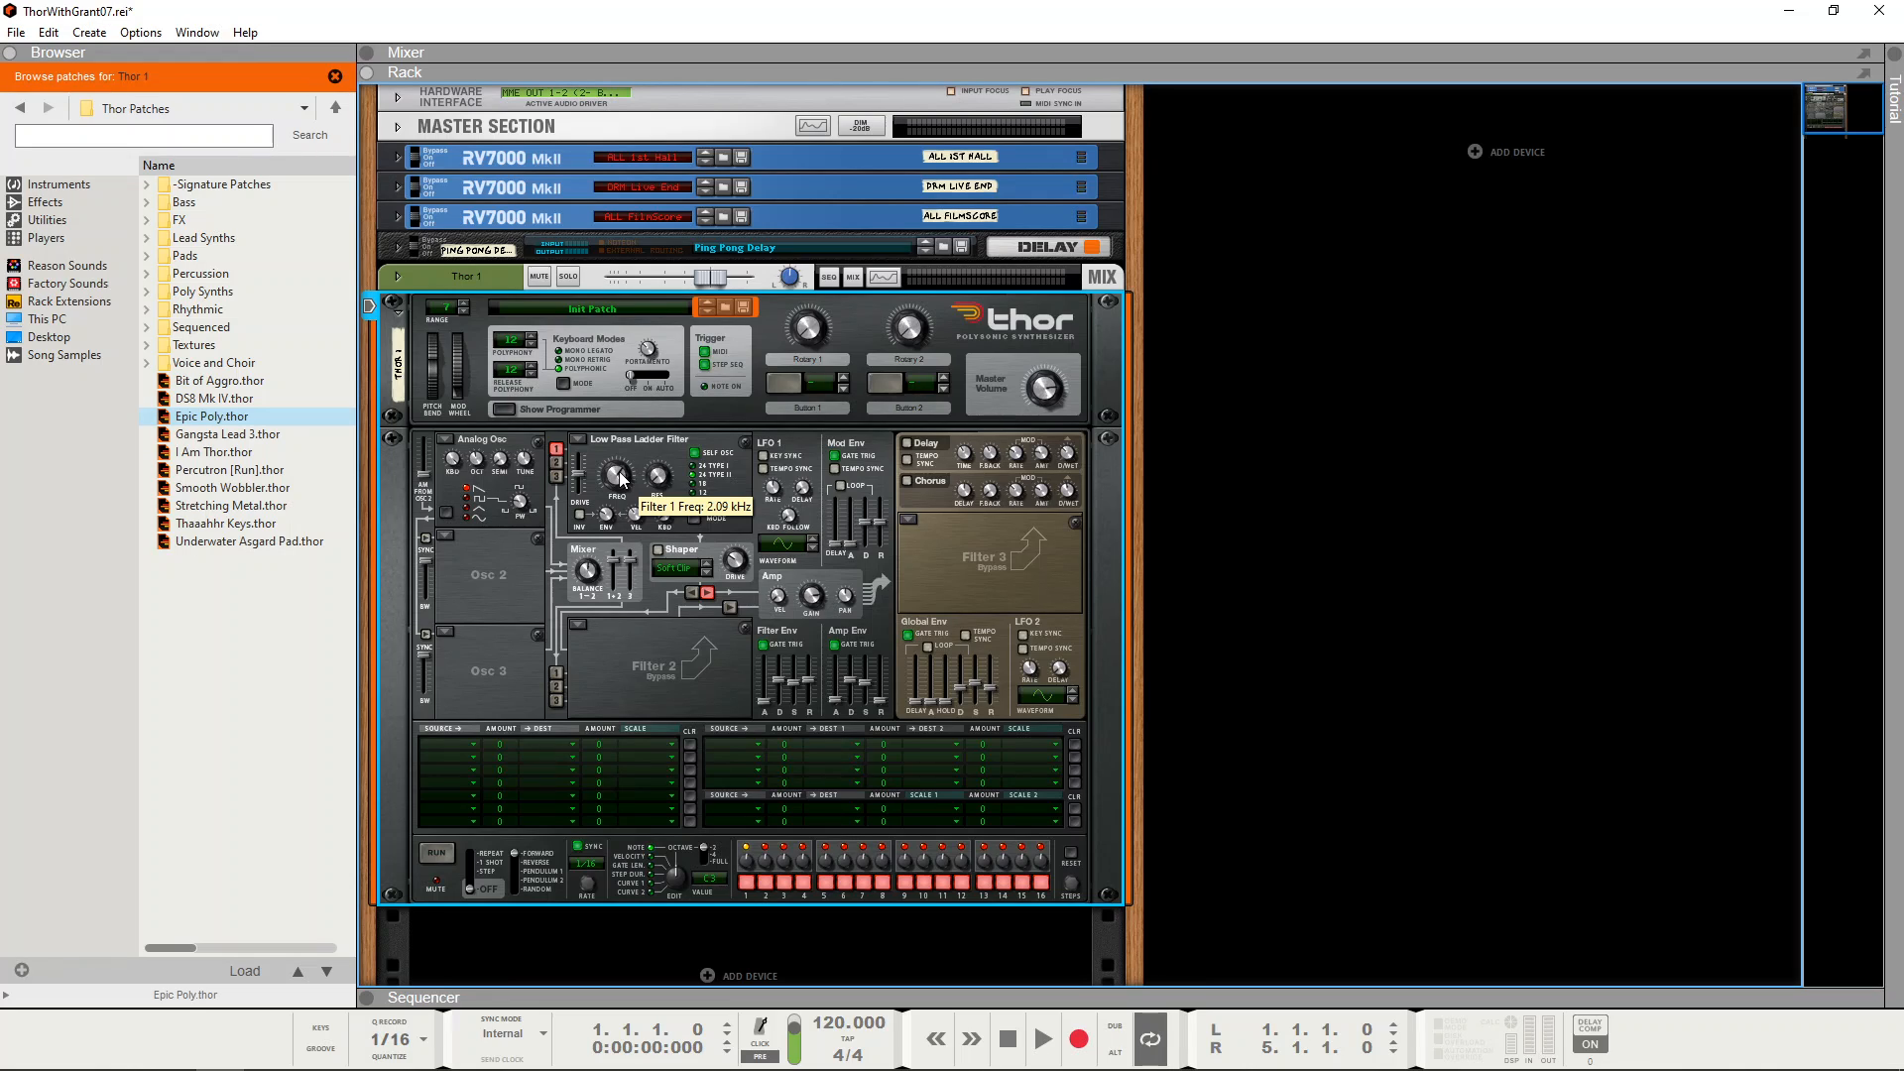
{"action": "mouse_move", "coordinate": [635, 516]}
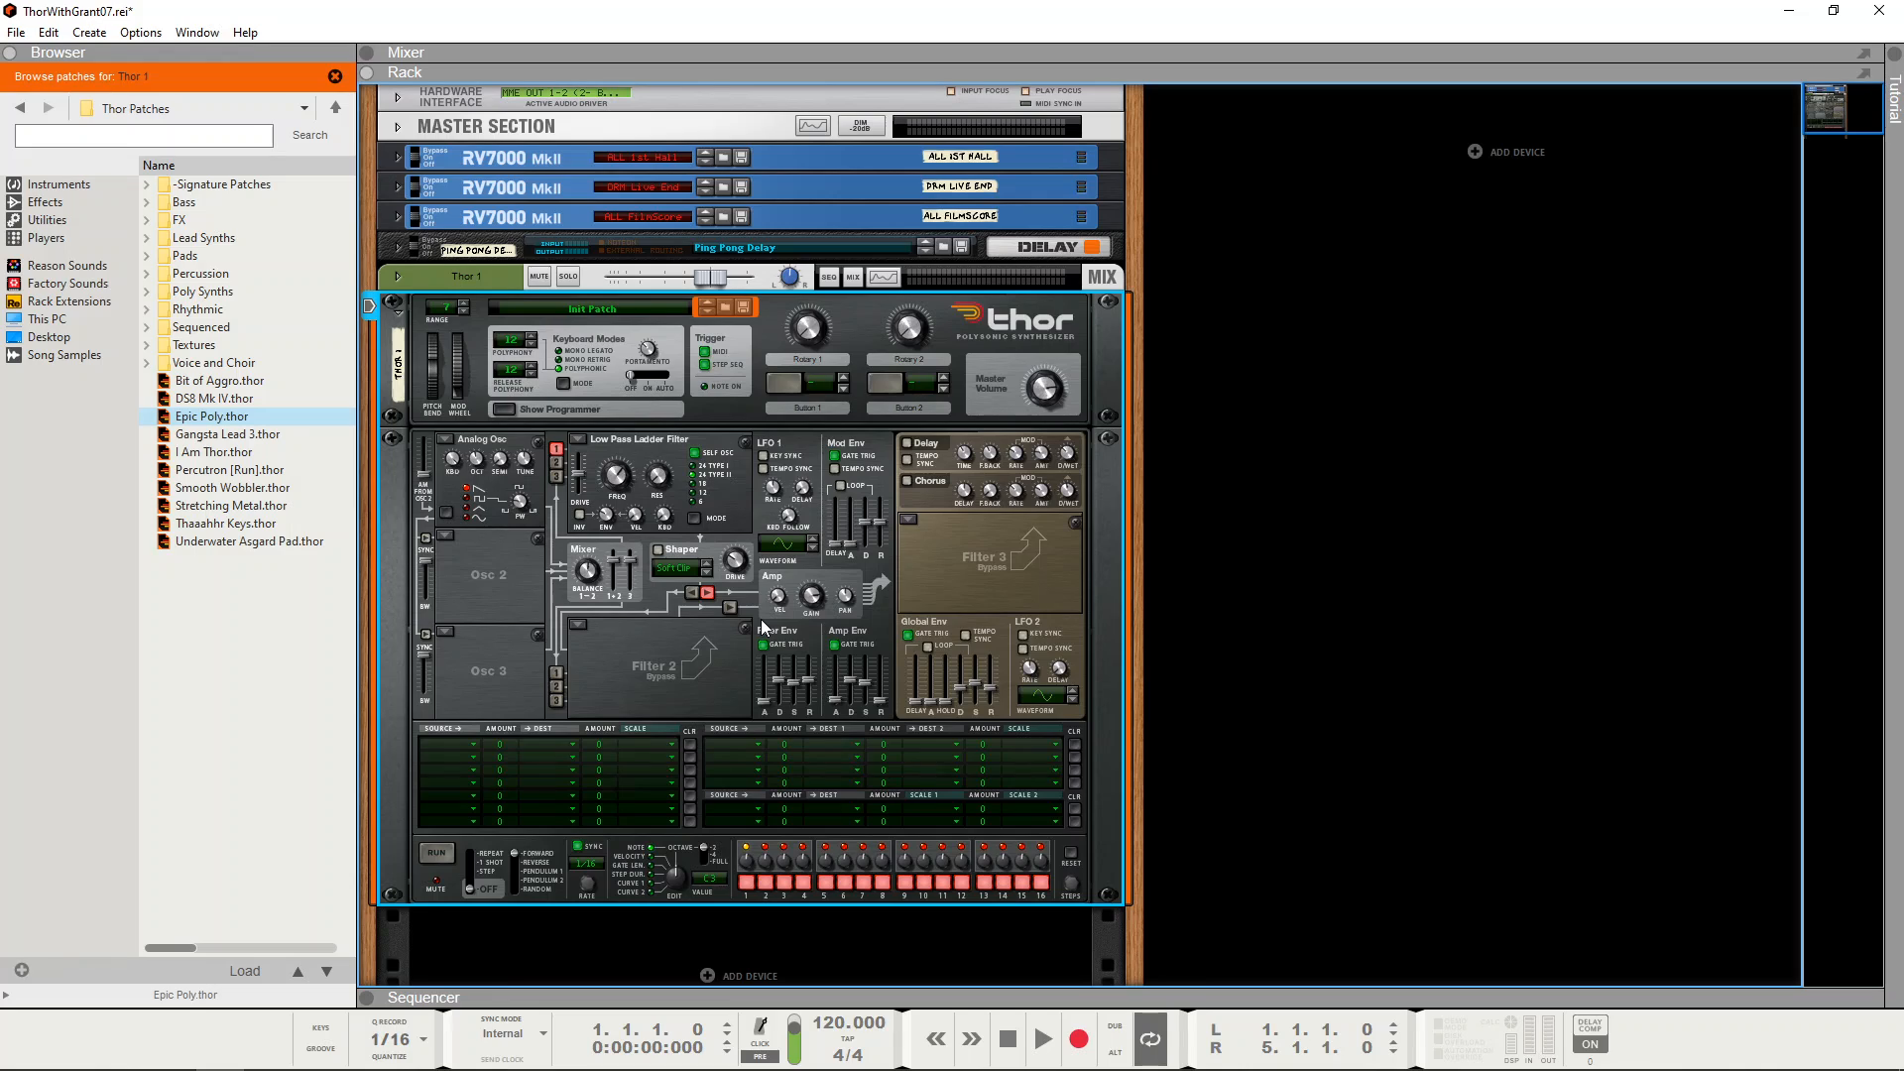
{"action": "mouse_move", "coordinate": [783, 608]}
{"action": "left_click_drag", "start_coordinate": [665, 516], "coordinate": [670, 437]}
{"action": "mouse_move", "coordinate": [608, 521]}
{"action": "mouse_move", "coordinate": [583, 577]}
Step: Try the LFO 1 rate and route LFO 1 to Osc 1 Pitch with a small positive amount in the first modulation row
{"action": "mouse_move", "coordinate": [775, 496]}
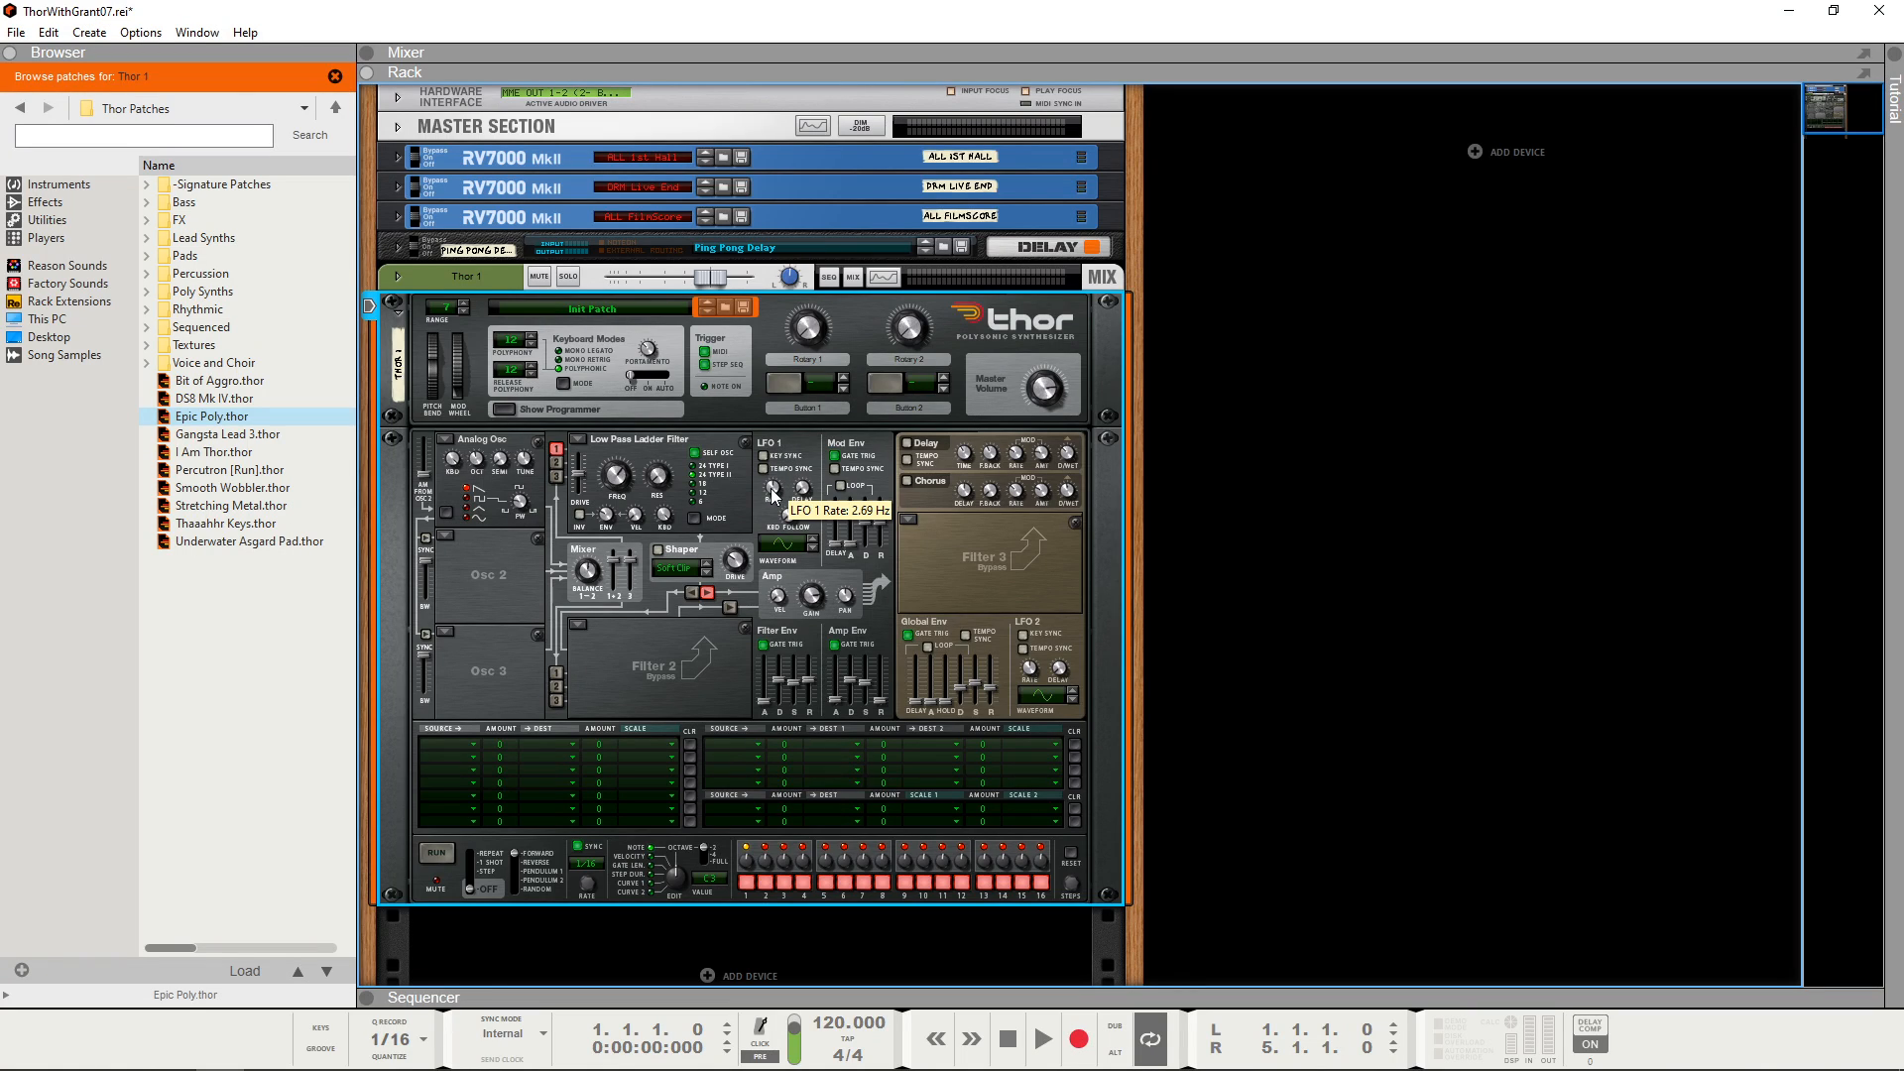
{"action": "scroll", "coordinate": [774, 496], "scroll_direction": "up", "scroll_amount": 4}
{"action": "scroll", "coordinate": [775, 493], "scroll_direction": "down", "scroll_amount": 2}
{"action": "mouse_move", "coordinate": [730, 568]}
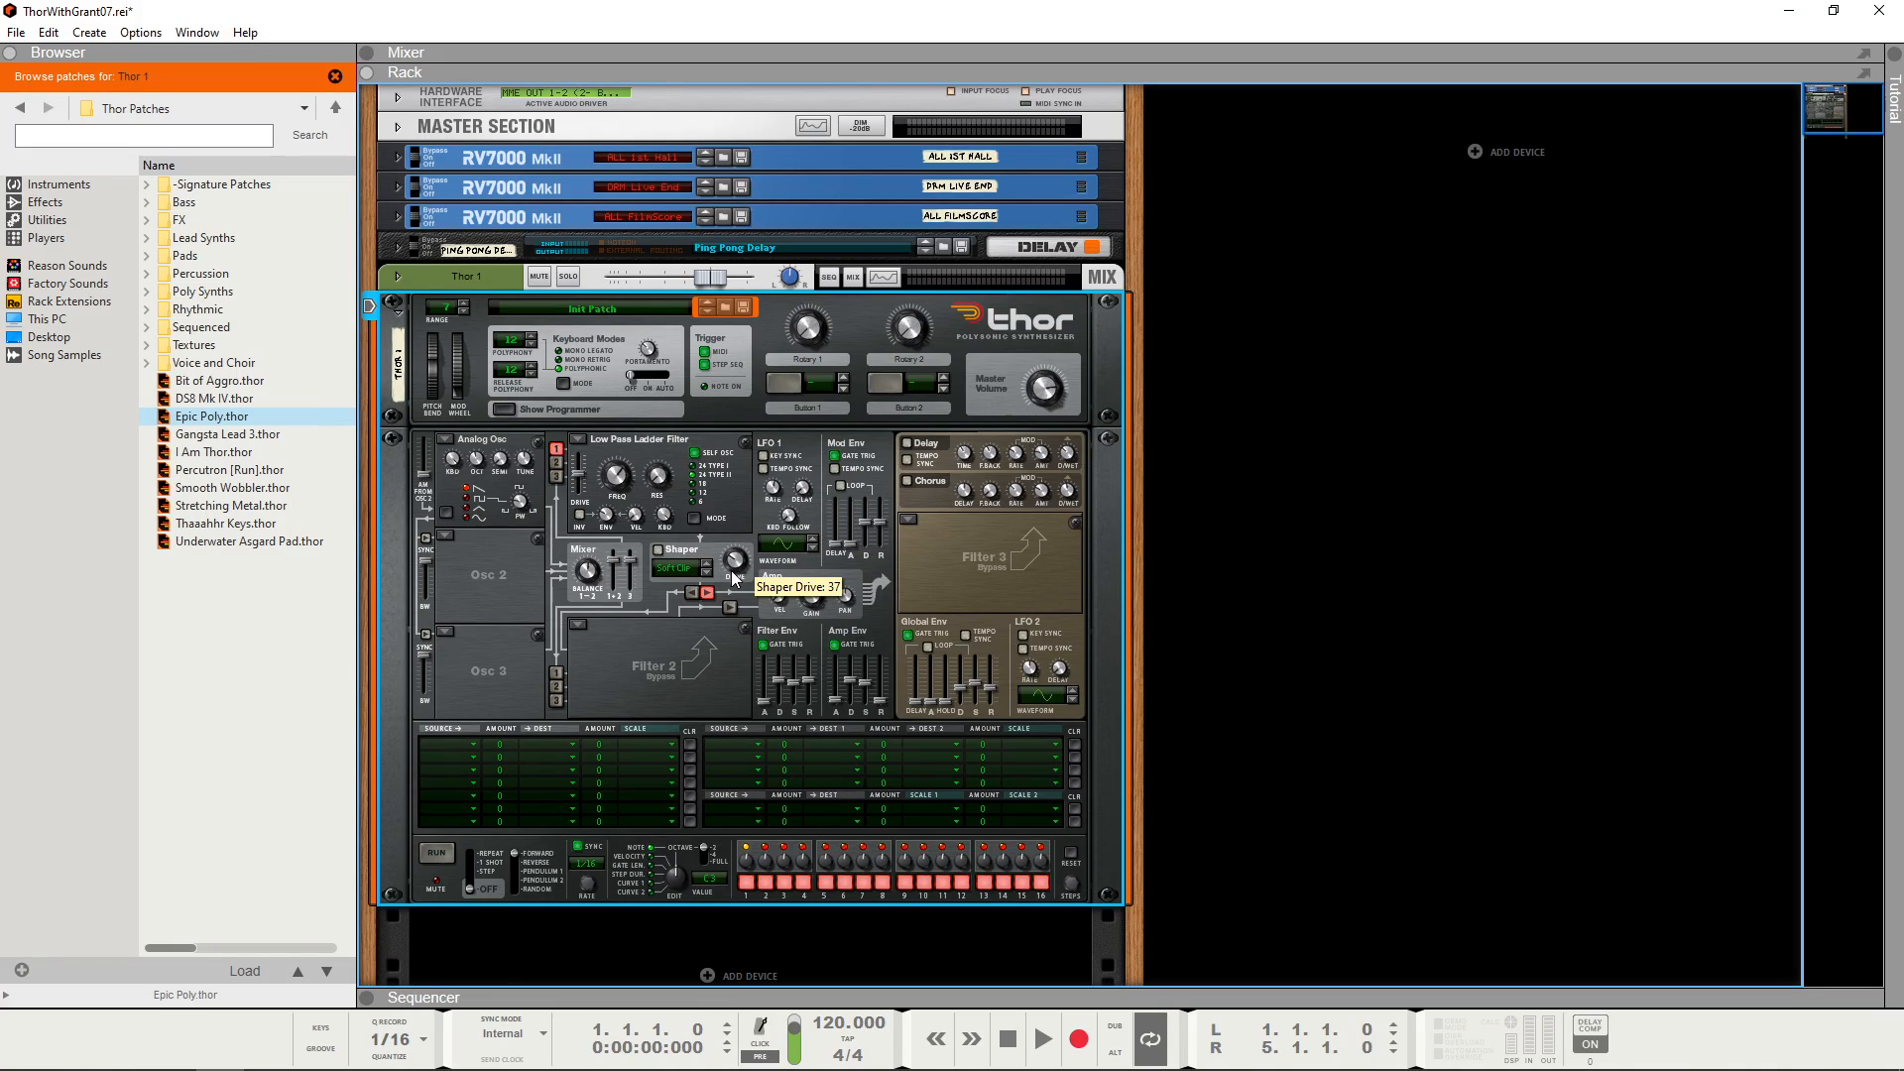
{"action": "left_click", "coordinate": [473, 744]}
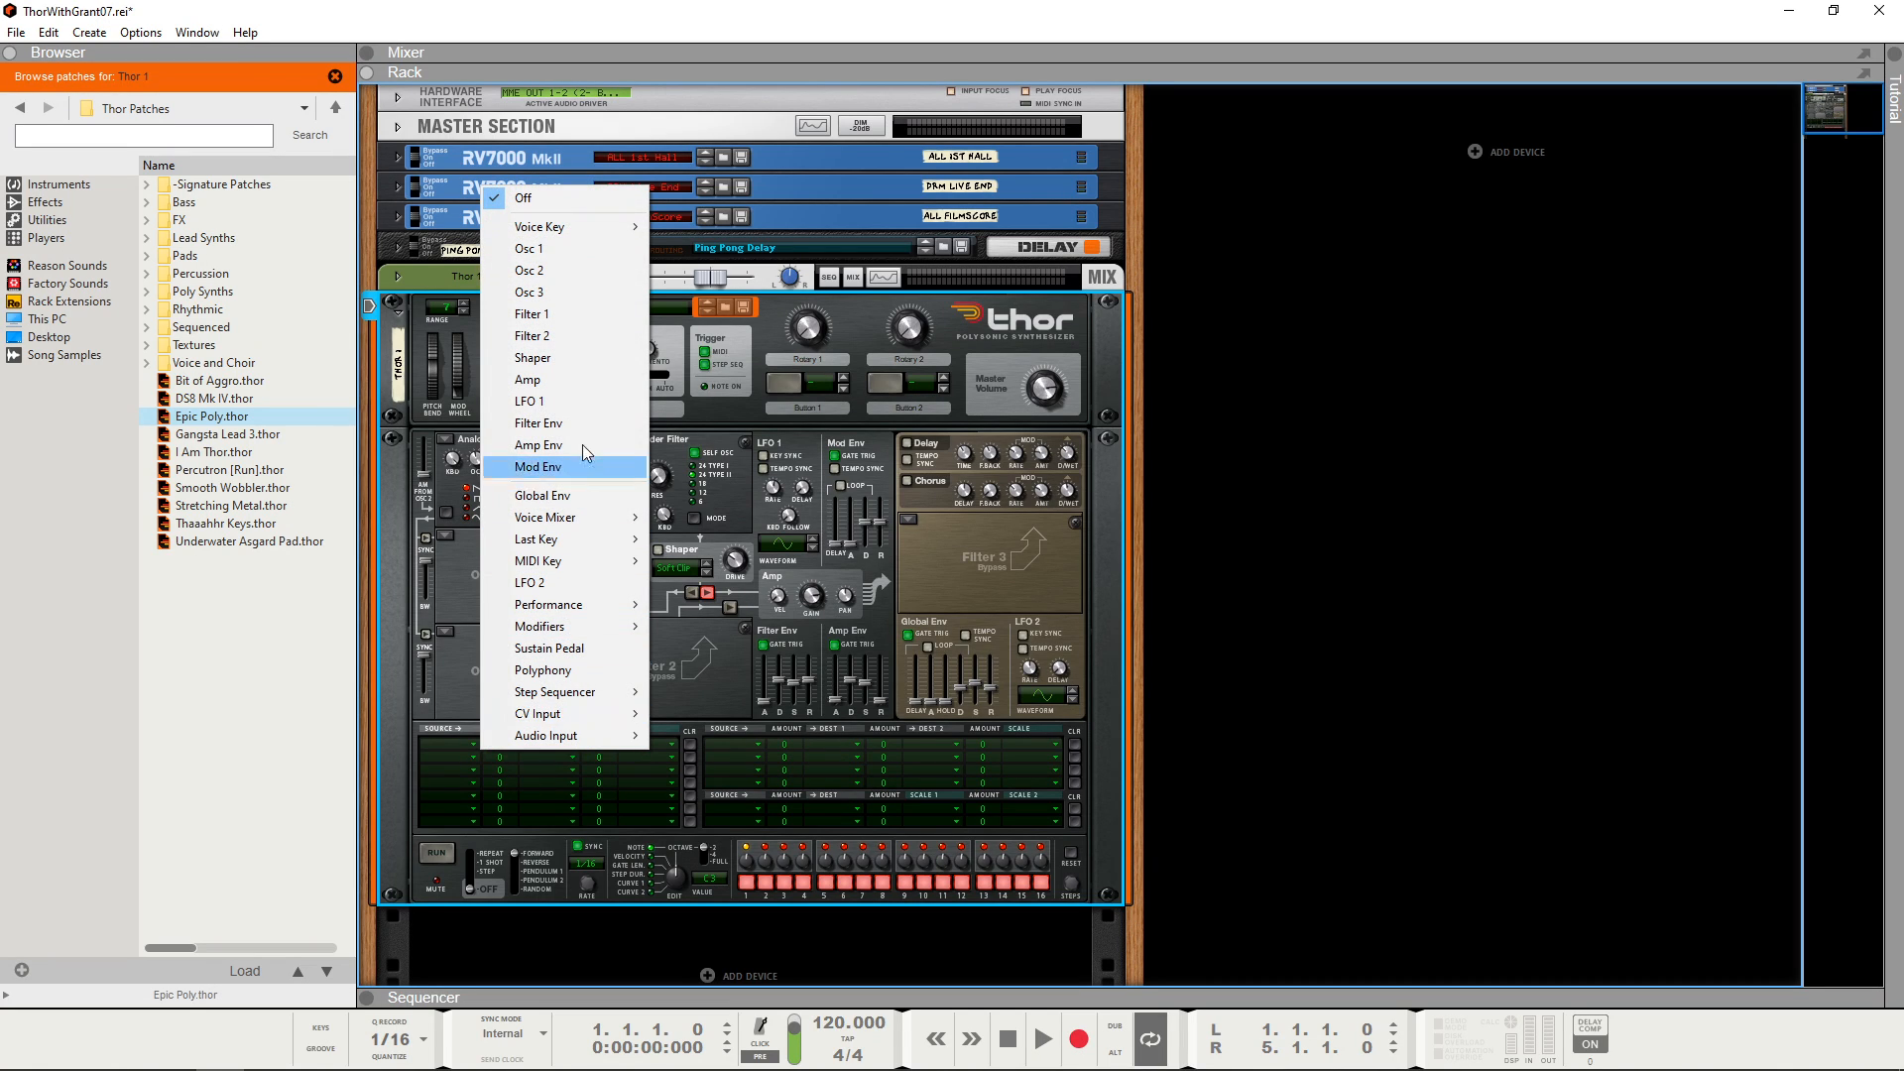
{"action": "left_click", "coordinate": [591, 405]}
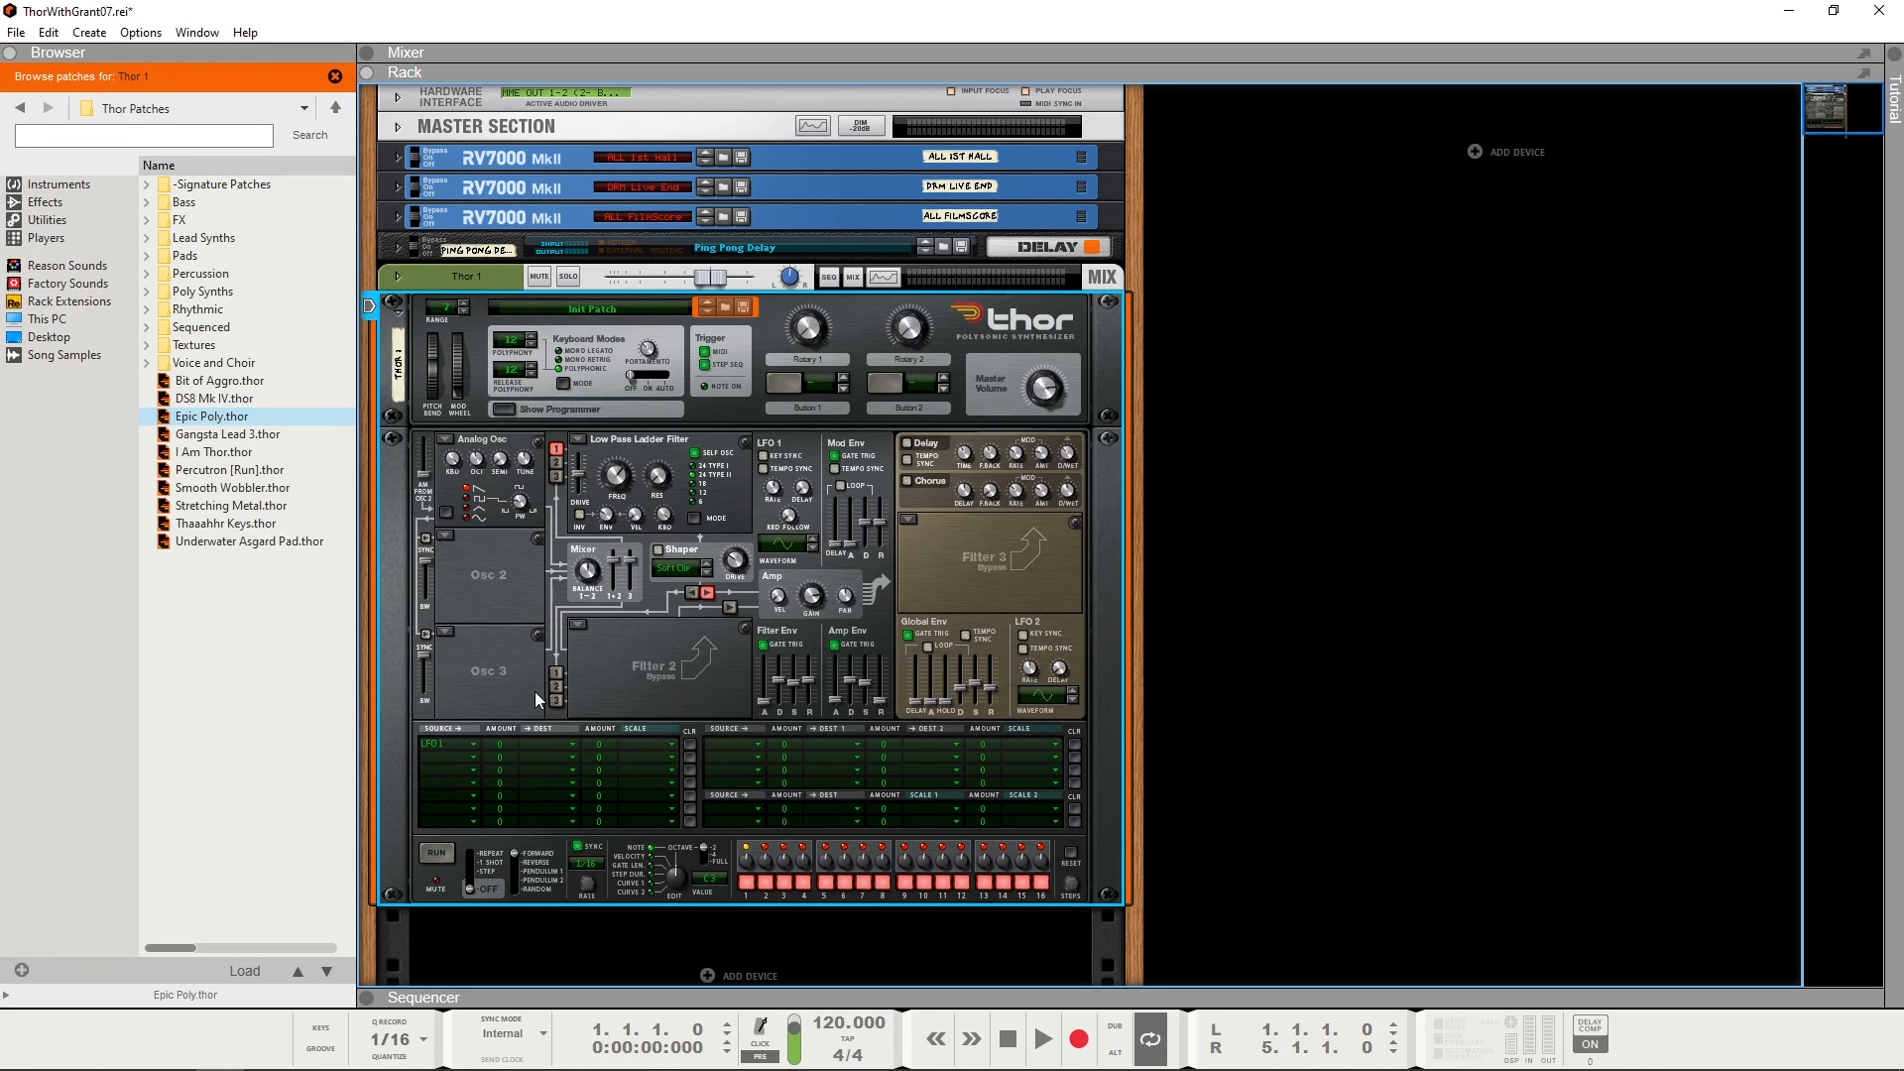
{"action": "left_click", "coordinate": [569, 742]}
{"action": "mouse_move", "coordinate": [686, 299]}
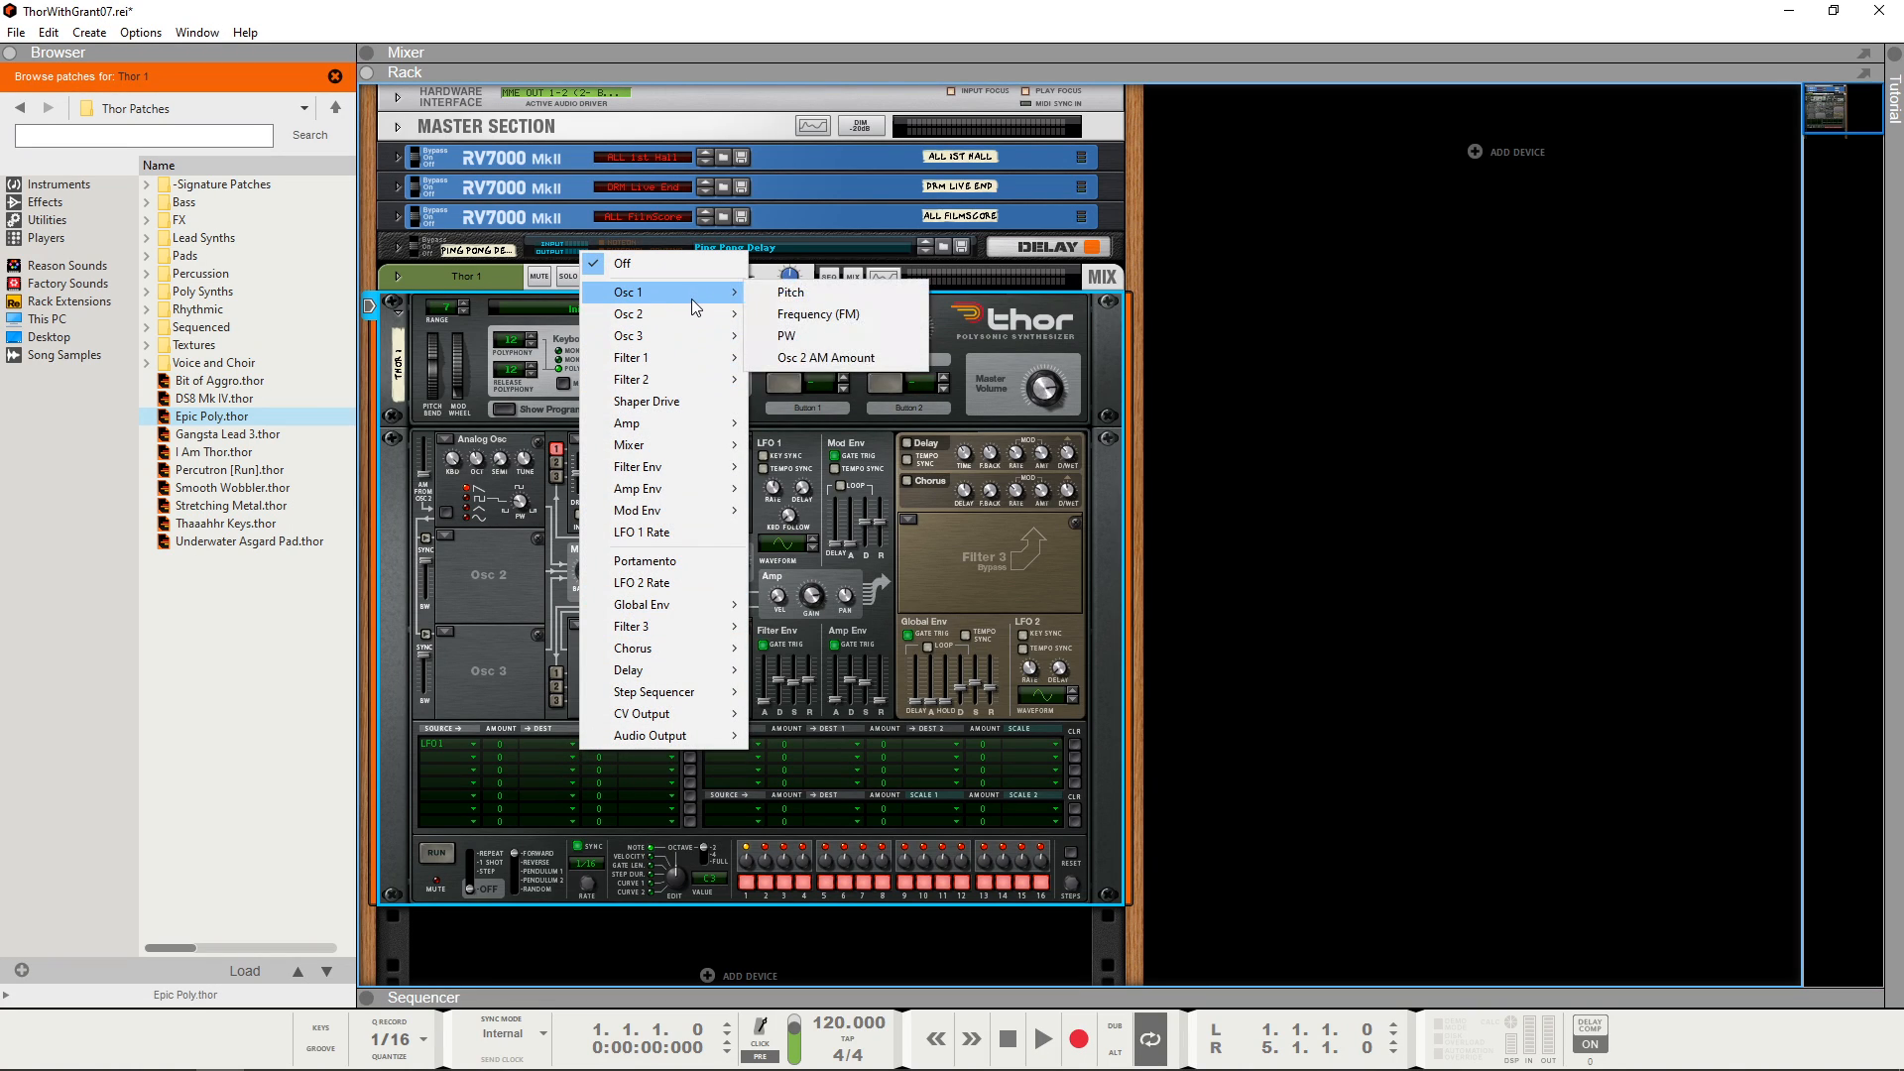
{"action": "left_click", "coordinate": [774, 296]}
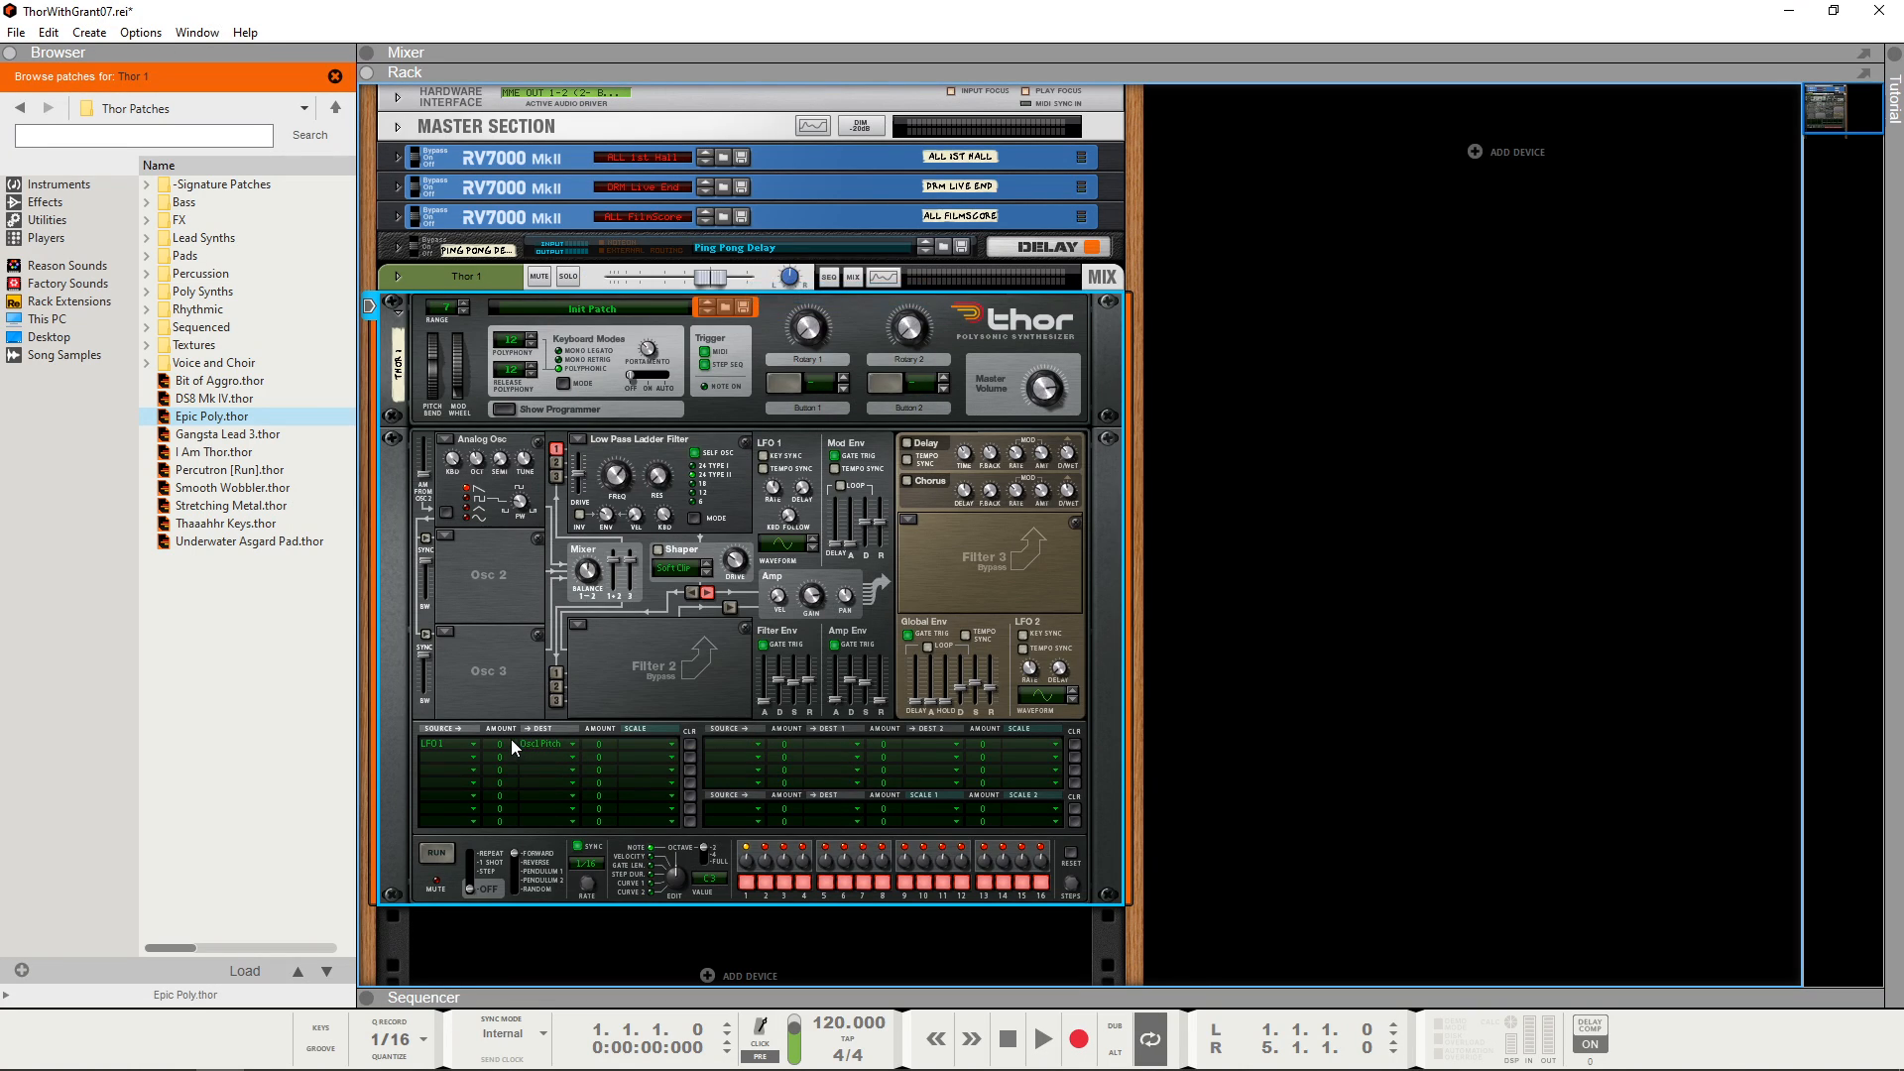
{"action": "left_click_drag", "start_coordinate": [506, 740], "coordinate": [515, 730]}
Step: Scale the LFO 1 pitch modulation by the Mod Wheel with a scale amount of 100
{"action": "left_click", "coordinate": [671, 744]}
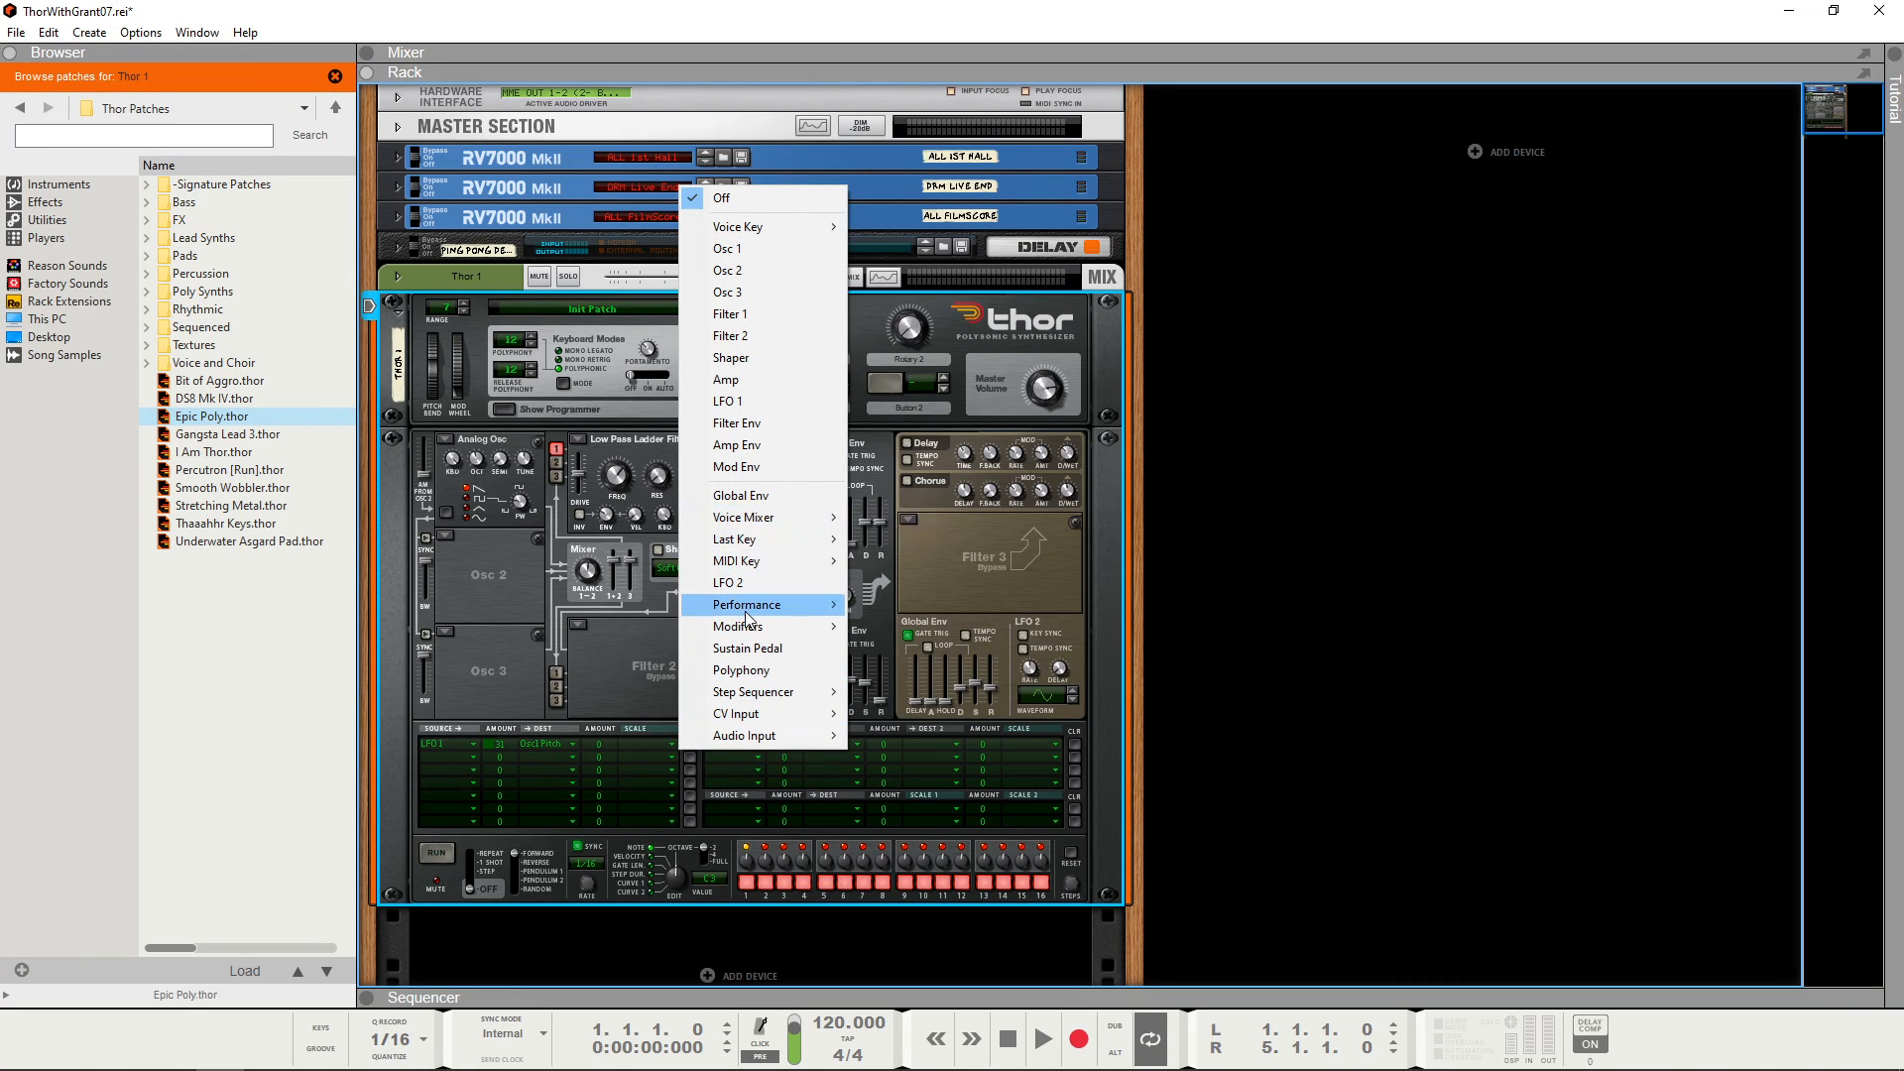
{"action": "mouse_move", "coordinate": [749, 614]}
{"action": "left_click", "coordinate": [904, 605]}
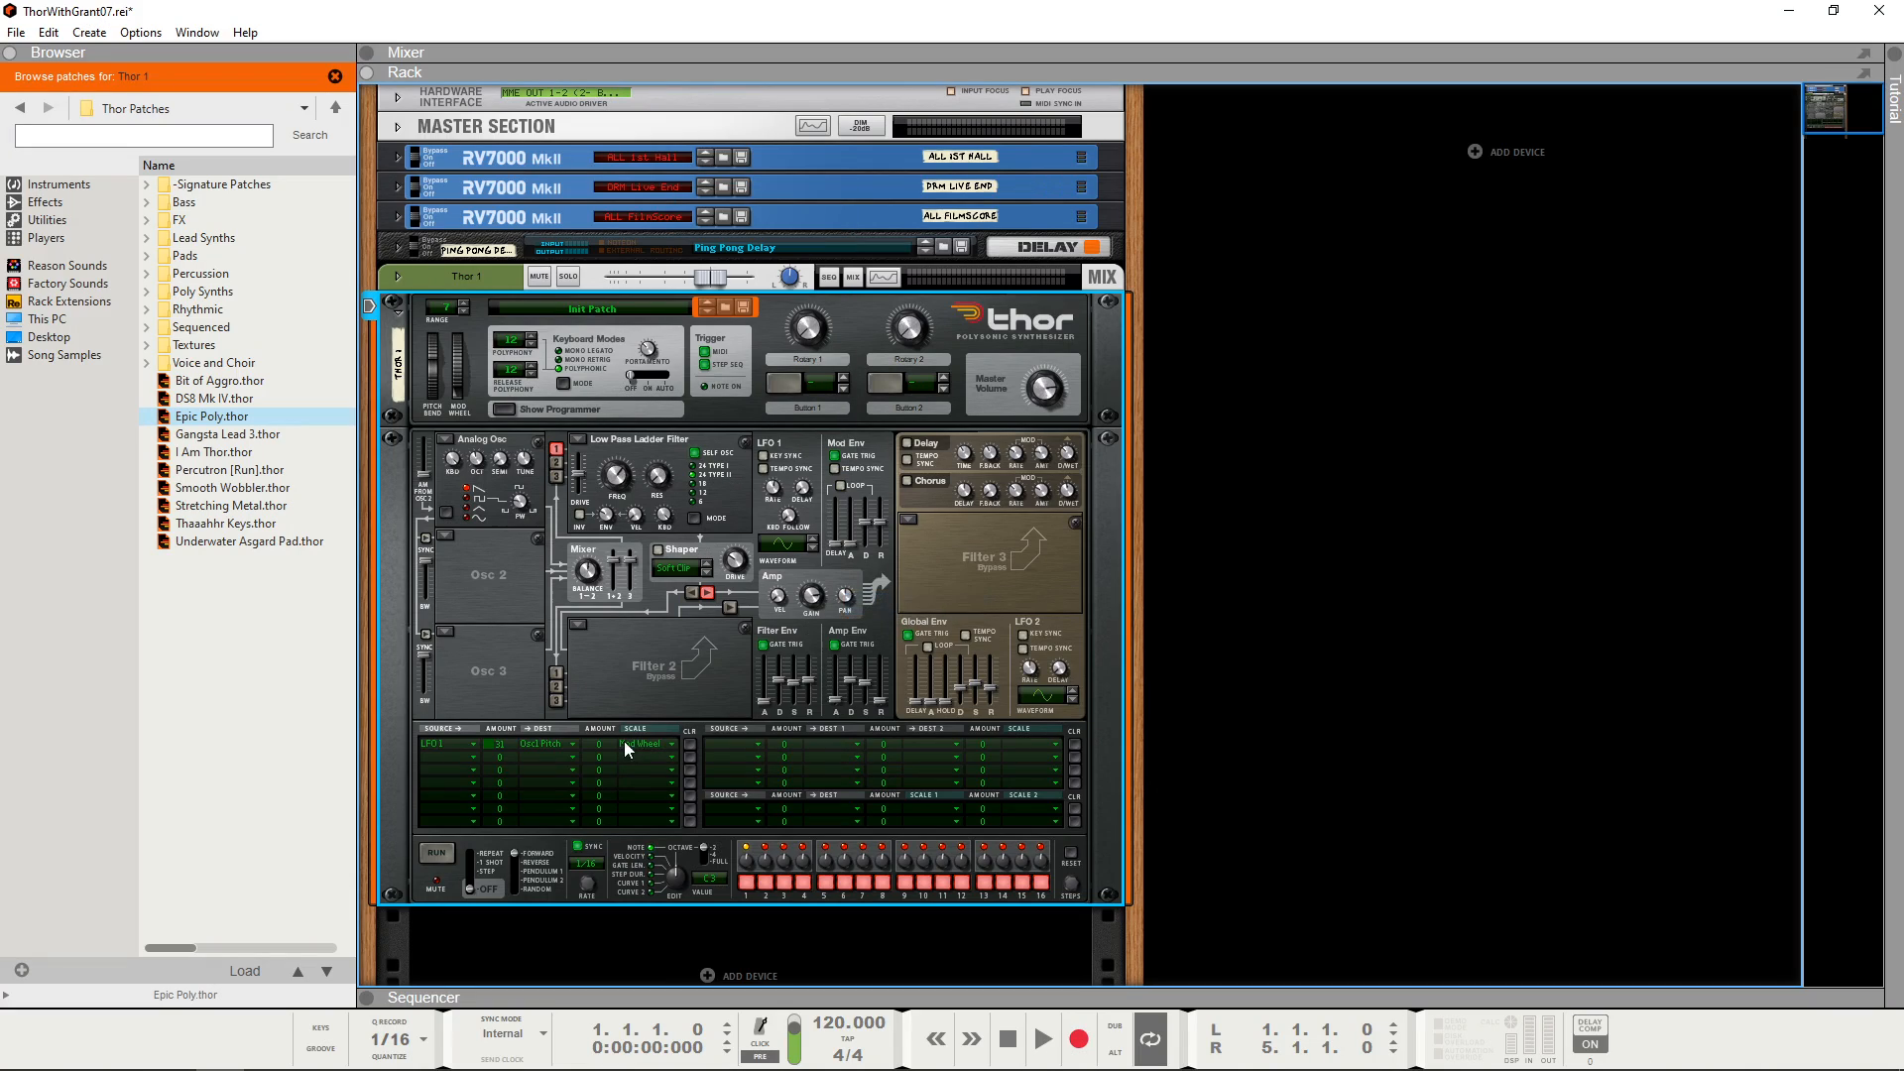
{"action": "left_click_drag", "start_coordinate": [601, 740], "coordinate": [609, 627]}
{"action": "mouse_move", "coordinate": [514, 746]}
Step: Route LFO 2 to Filter 1 Frequency in the second modulation row
{"action": "left_click", "coordinate": [475, 758]}
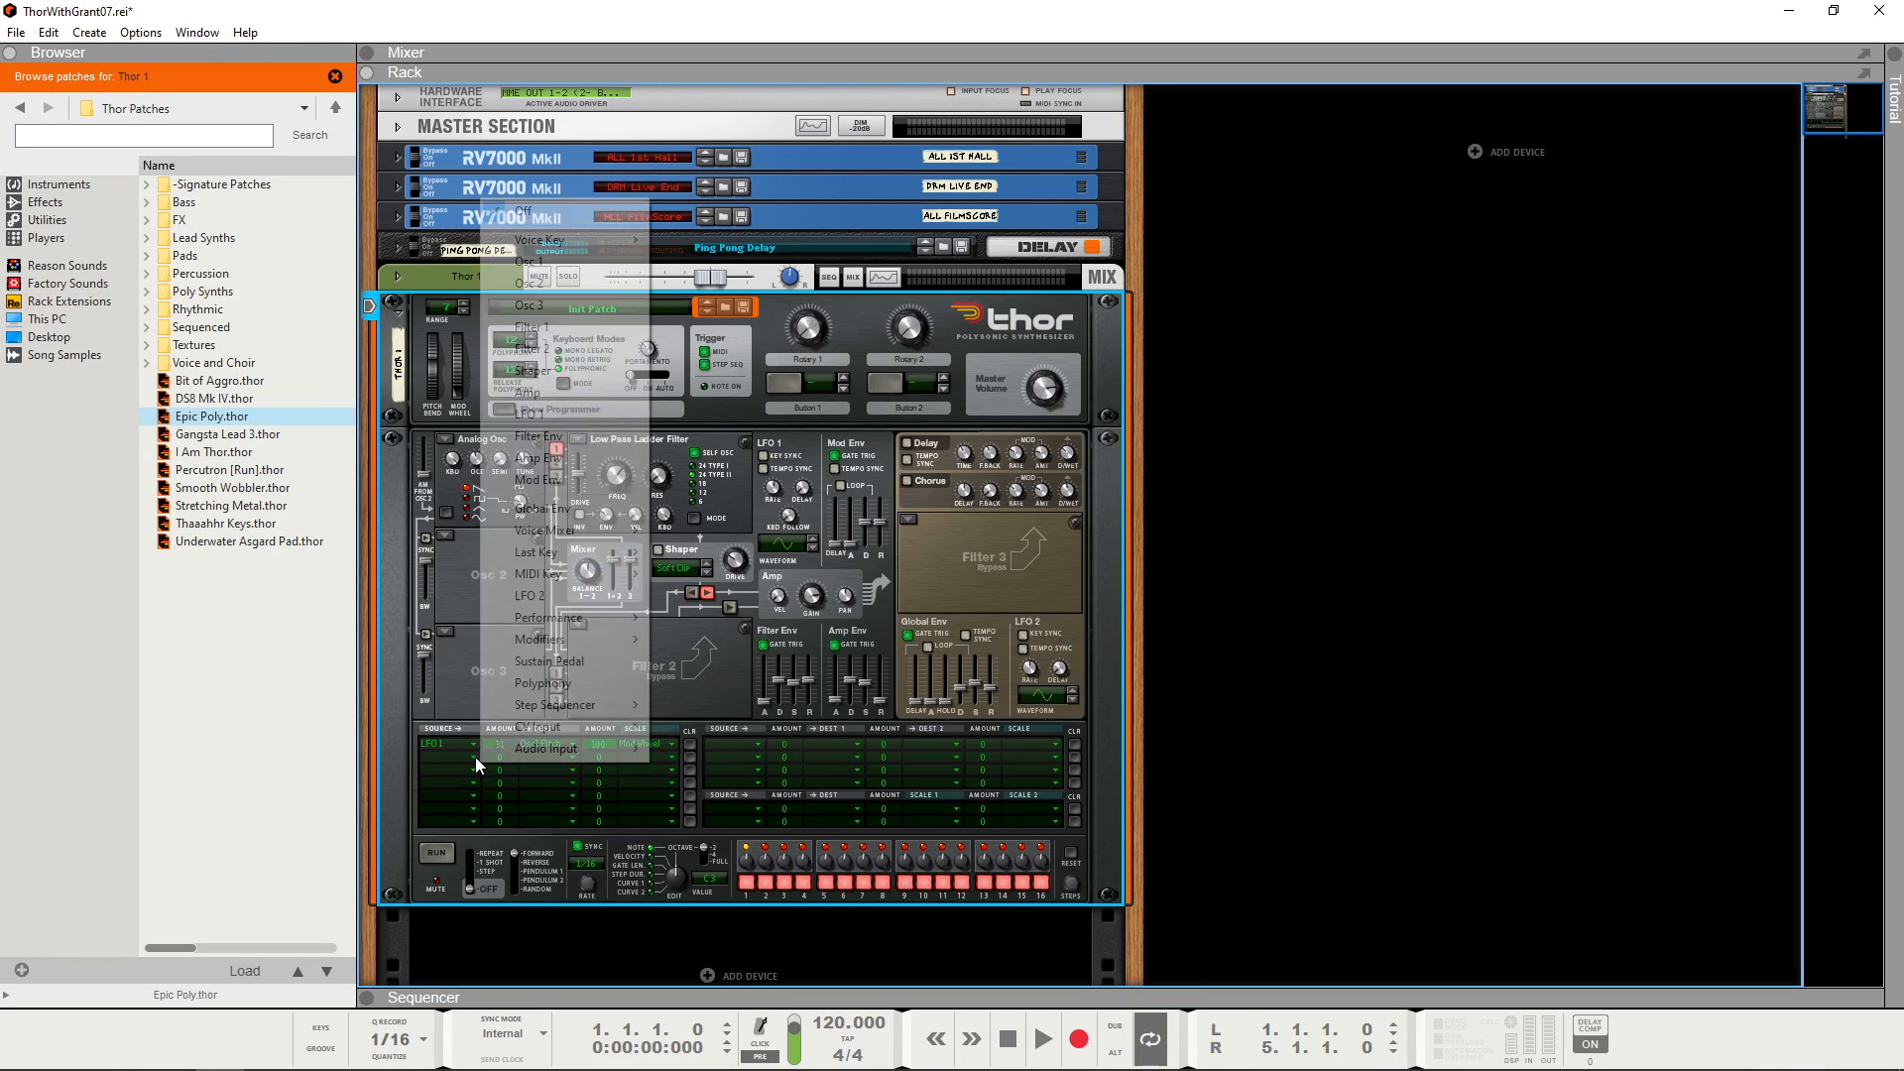
{"action": "left_click", "coordinate": [530, 595]}
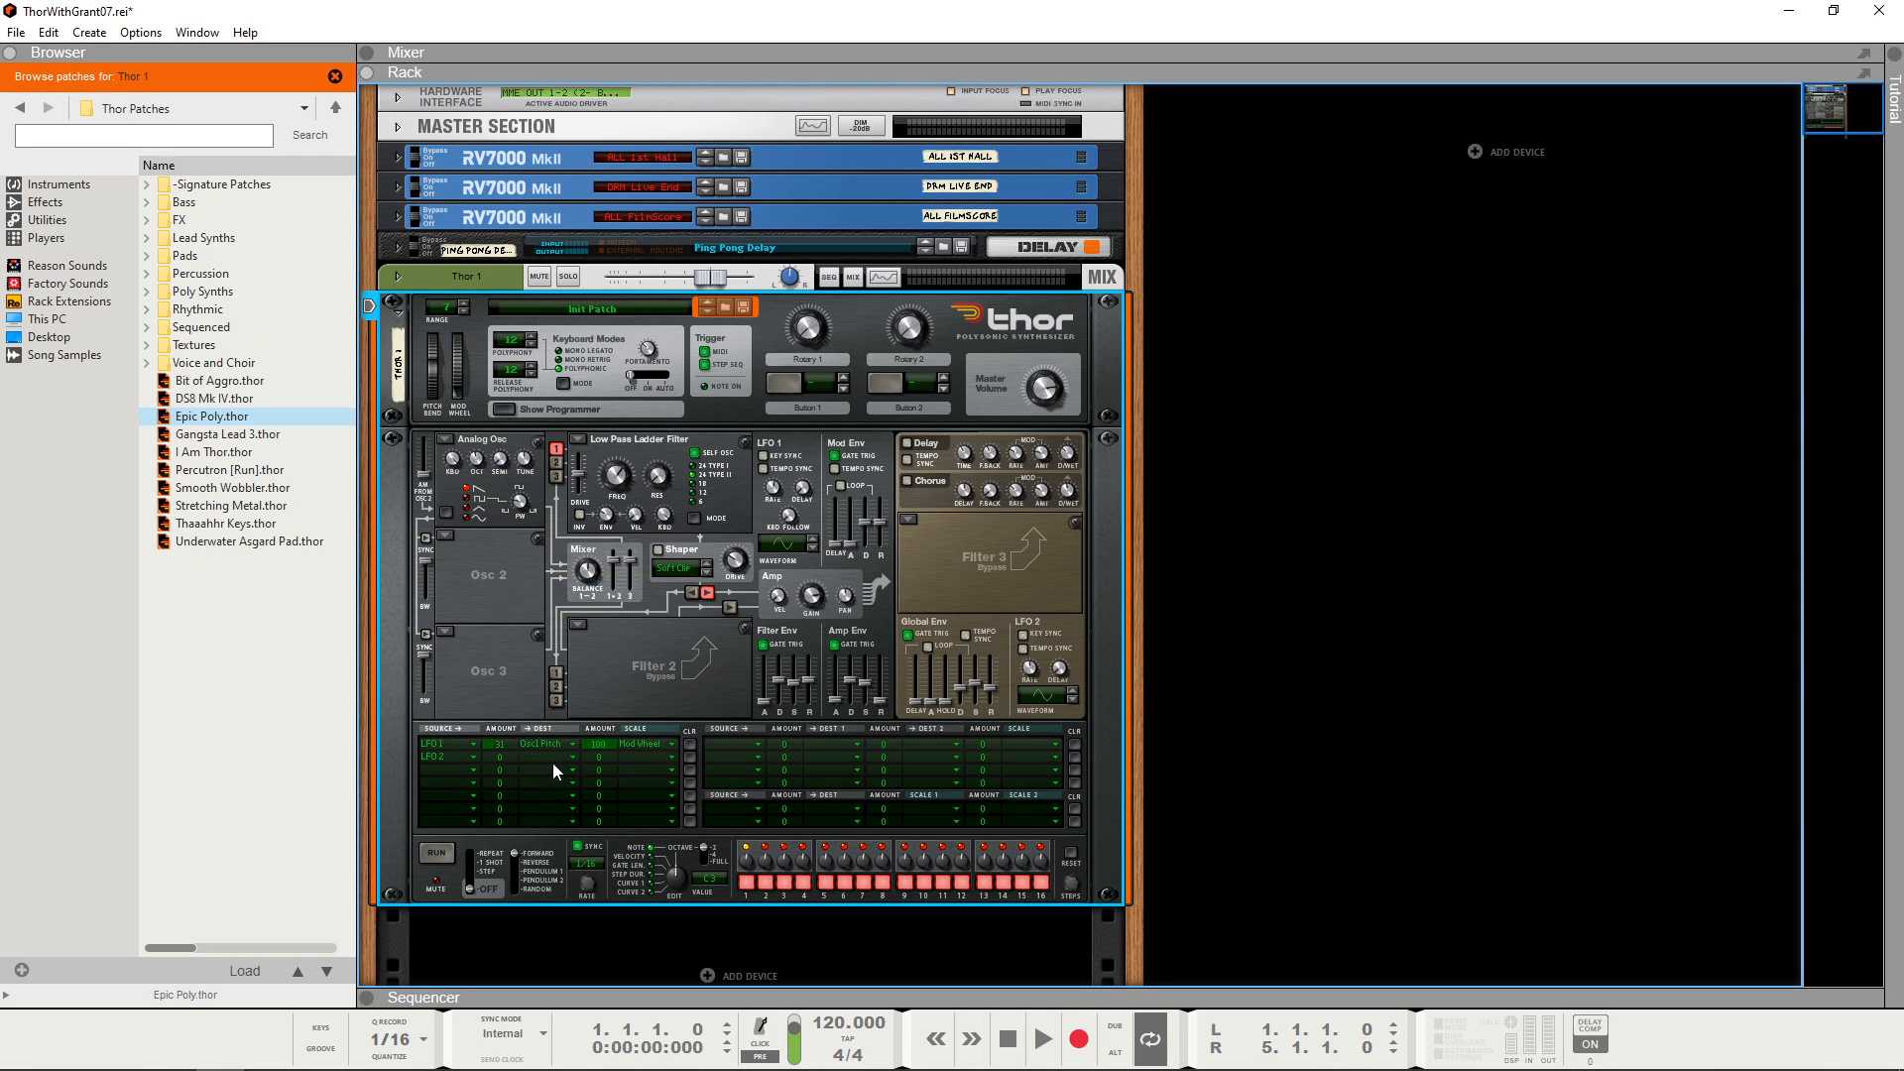
{"action": "left_click", "coordinate": [573, 760]}
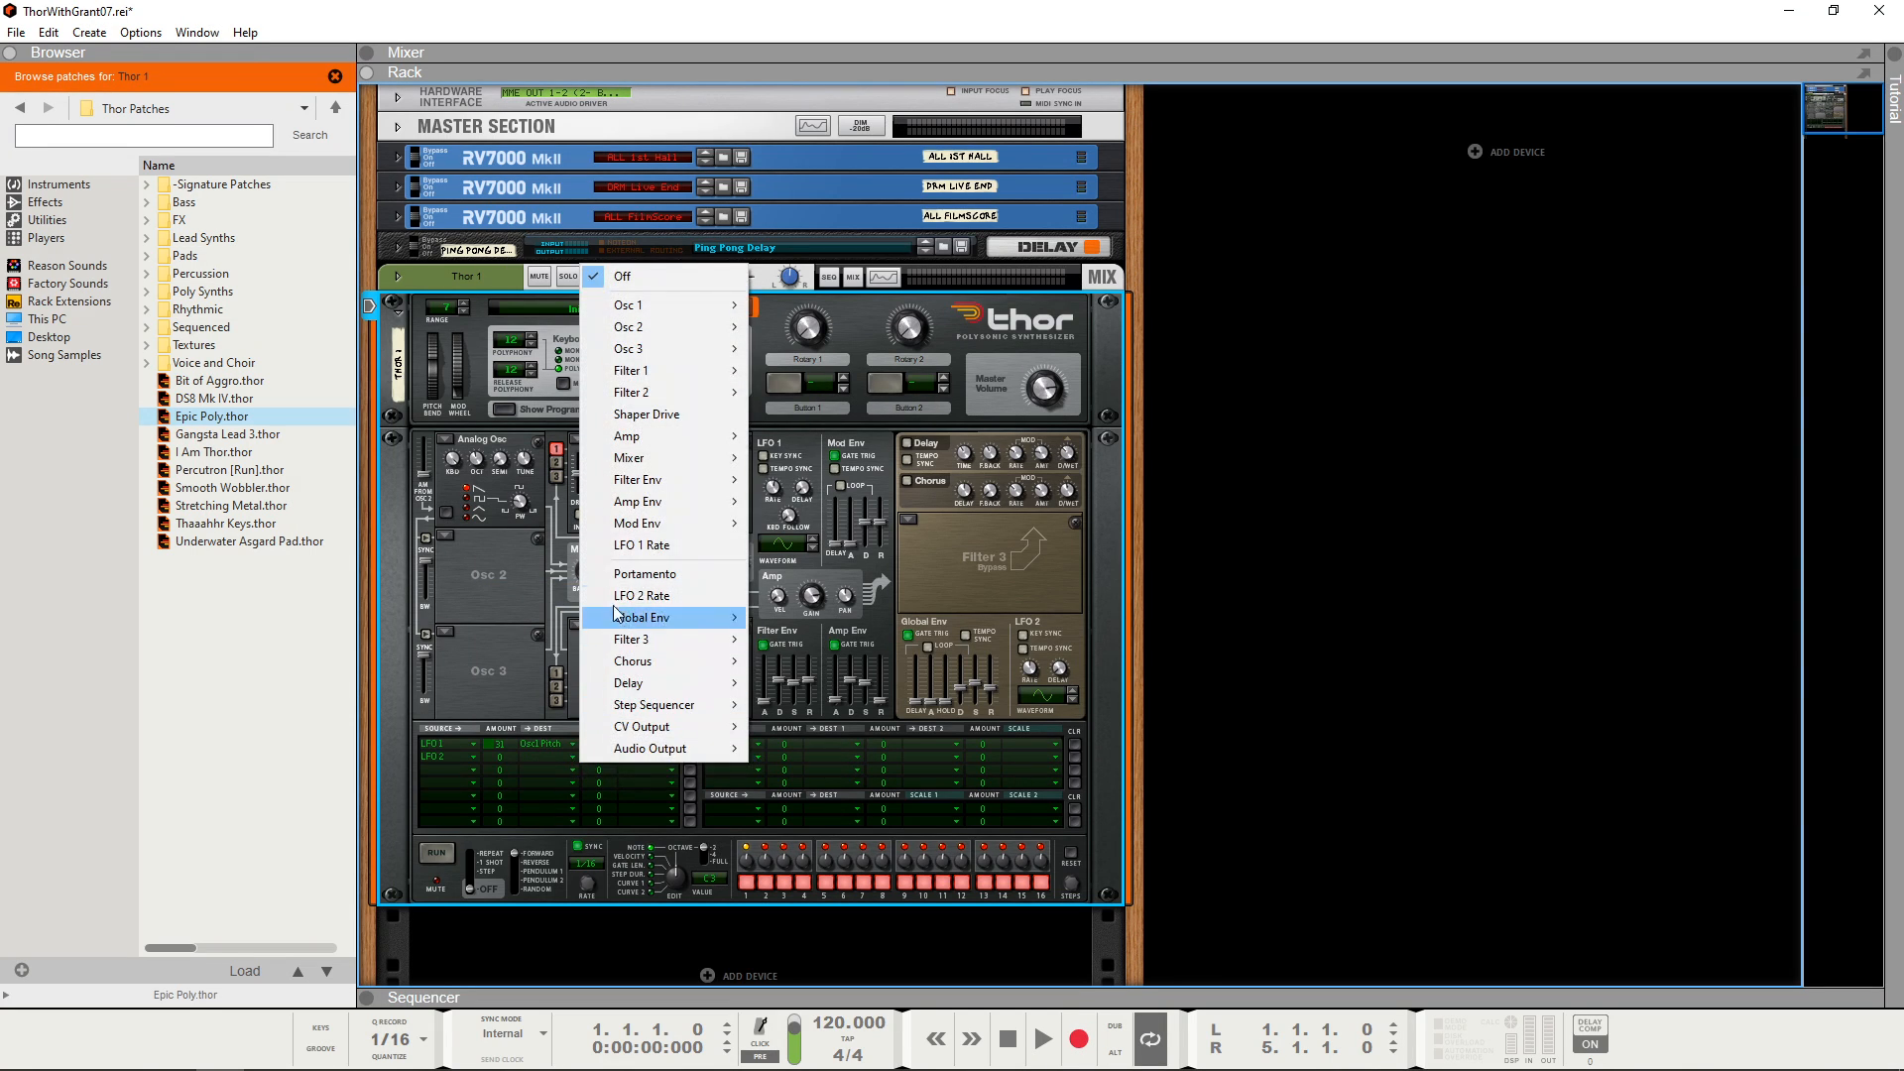
{"action": "mouse_move", "coordinate": [660, 484]}
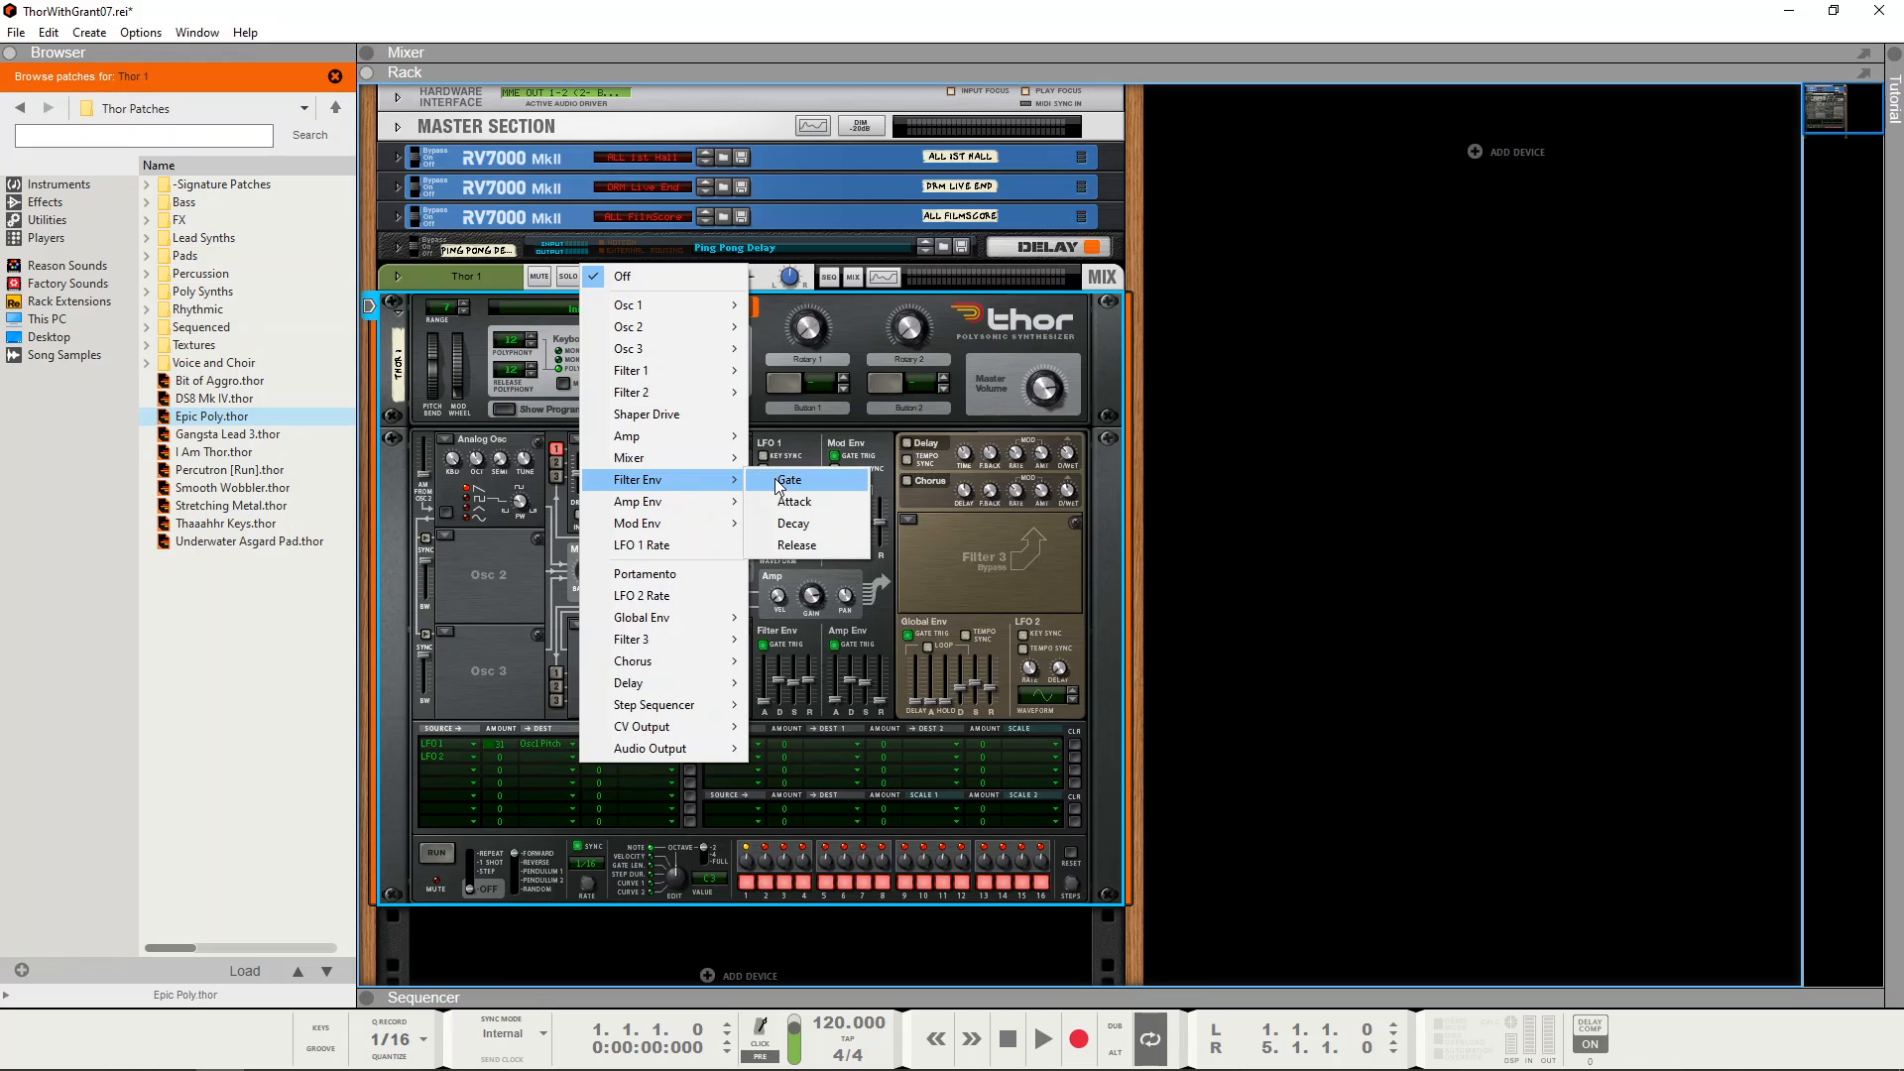
{"action": "mouse_move", "coordinate": [700, 374]}
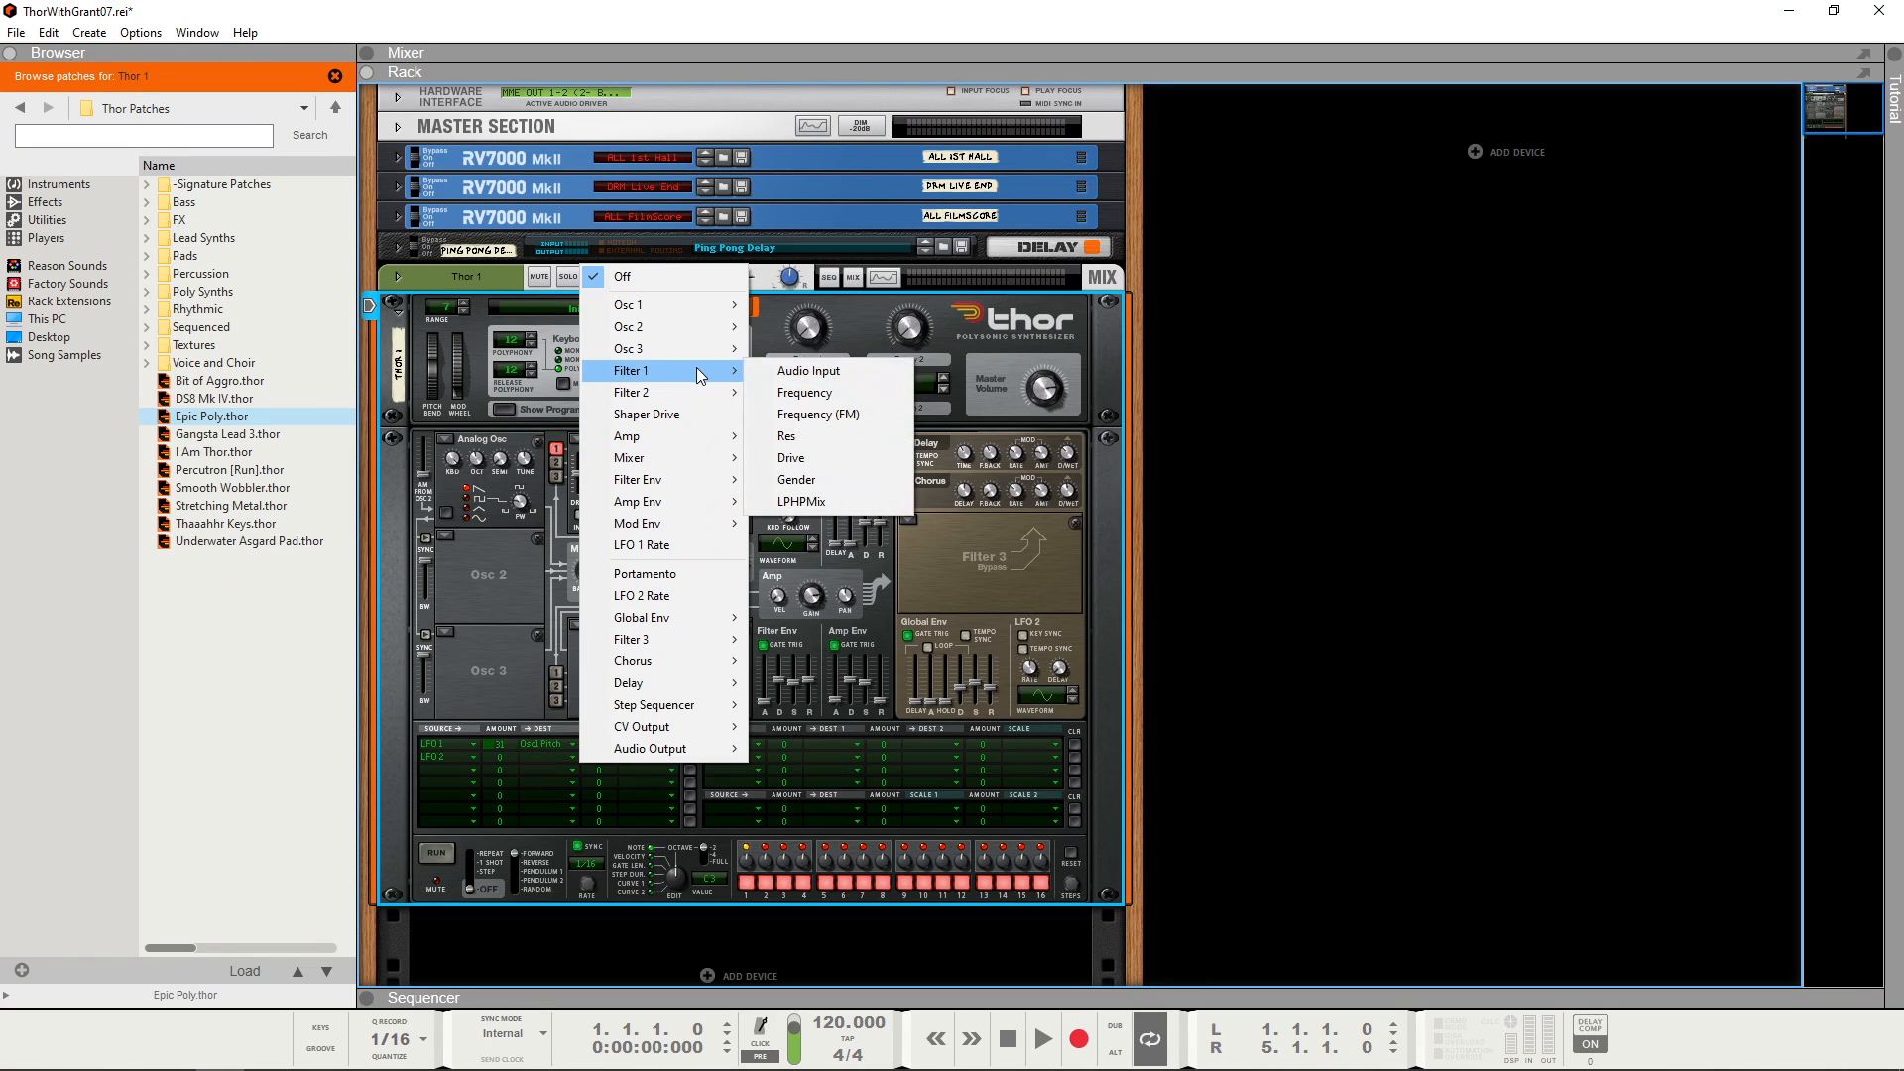
{"action": "left_click", "coordinate": [813, 393]}
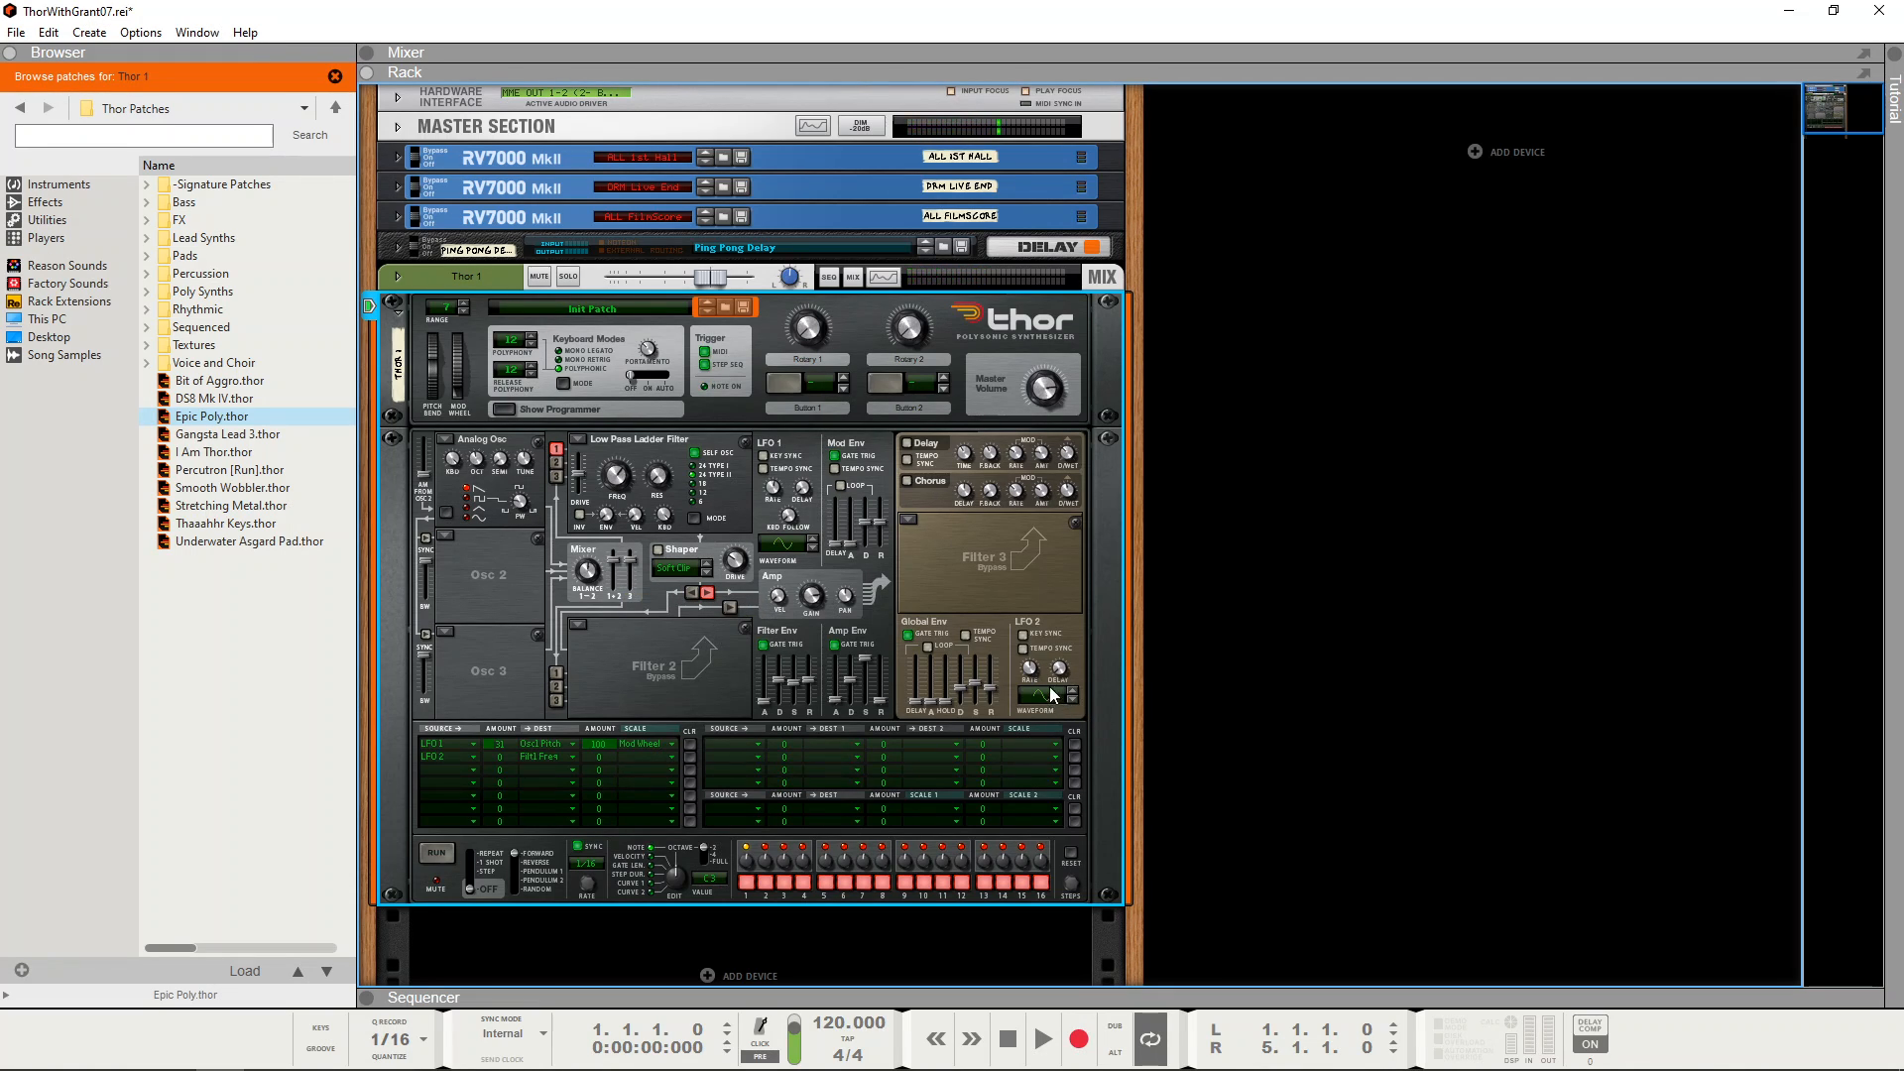
Step: Slow LFO 2 to about 0.86 Hz and raise its modulation amount on the Filter 1 frequency
{"action": "mouse_move", "coordinate": [1031, 674]}
{"action": "left_click_drag", "start_coordinate": [1029, 671], "coordinate": [1029, 678]}
{"action": "mouse_move", "coordinate": [502, 756]}
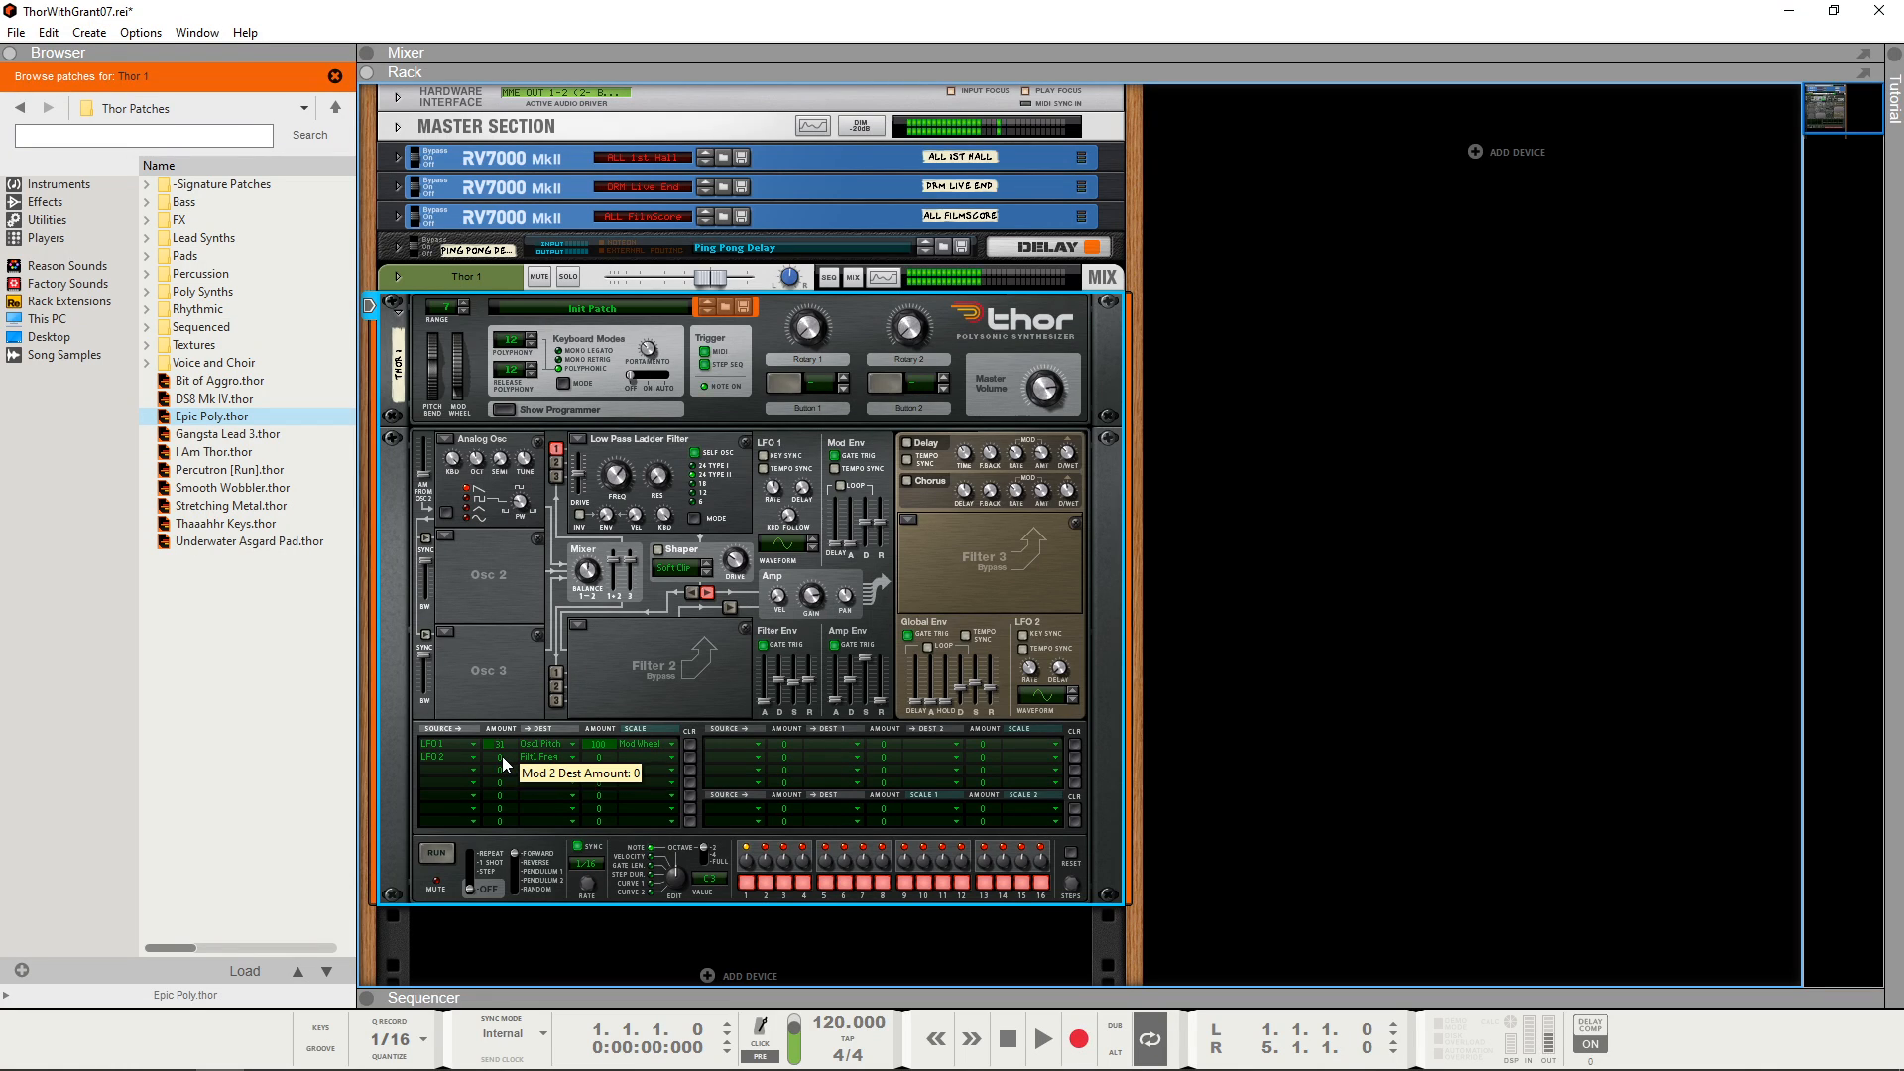
{"action": "left_click_drag", "start_coordinate": [504, 751], "coordinate": [510, 730]}
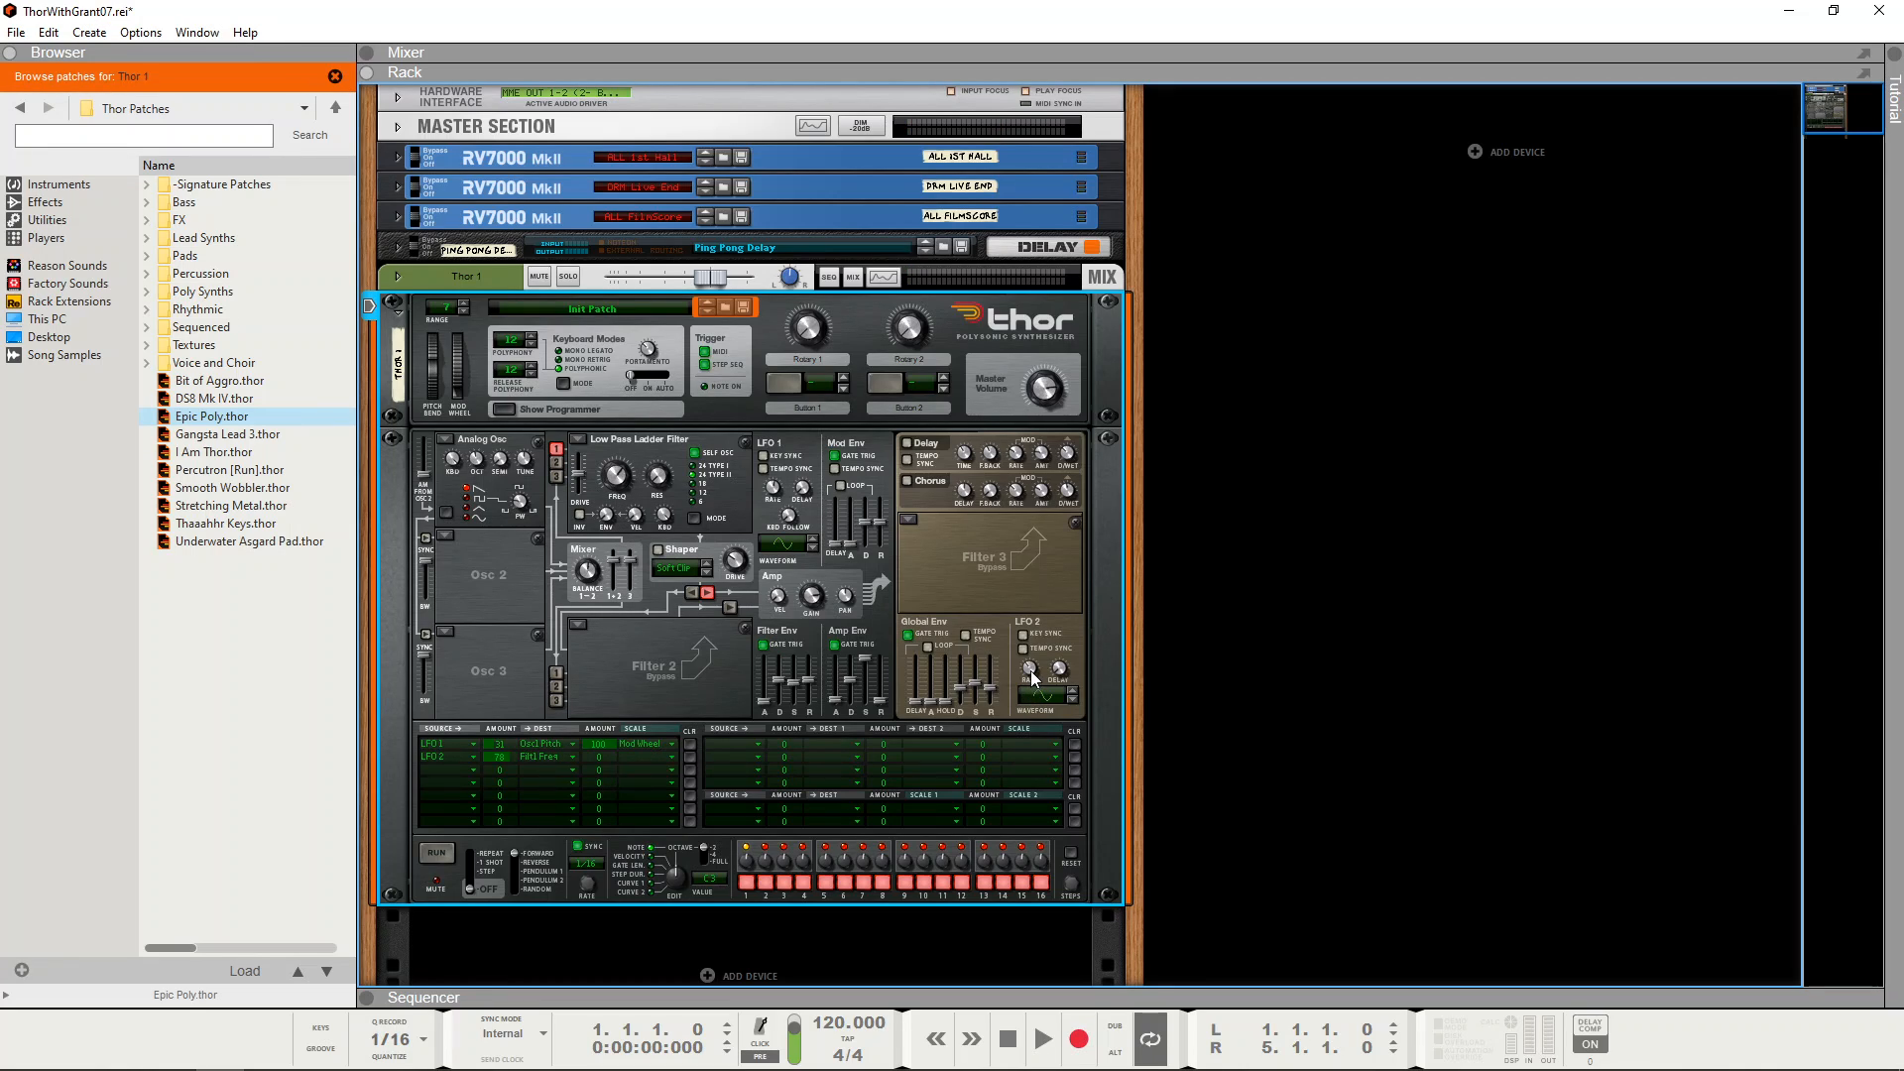
Step: Try different LFO 2 rates with a square waveform on the filter modulation and return the waveform to sine
{"action": "mouse_move", "coordinate": [1031, 672]}
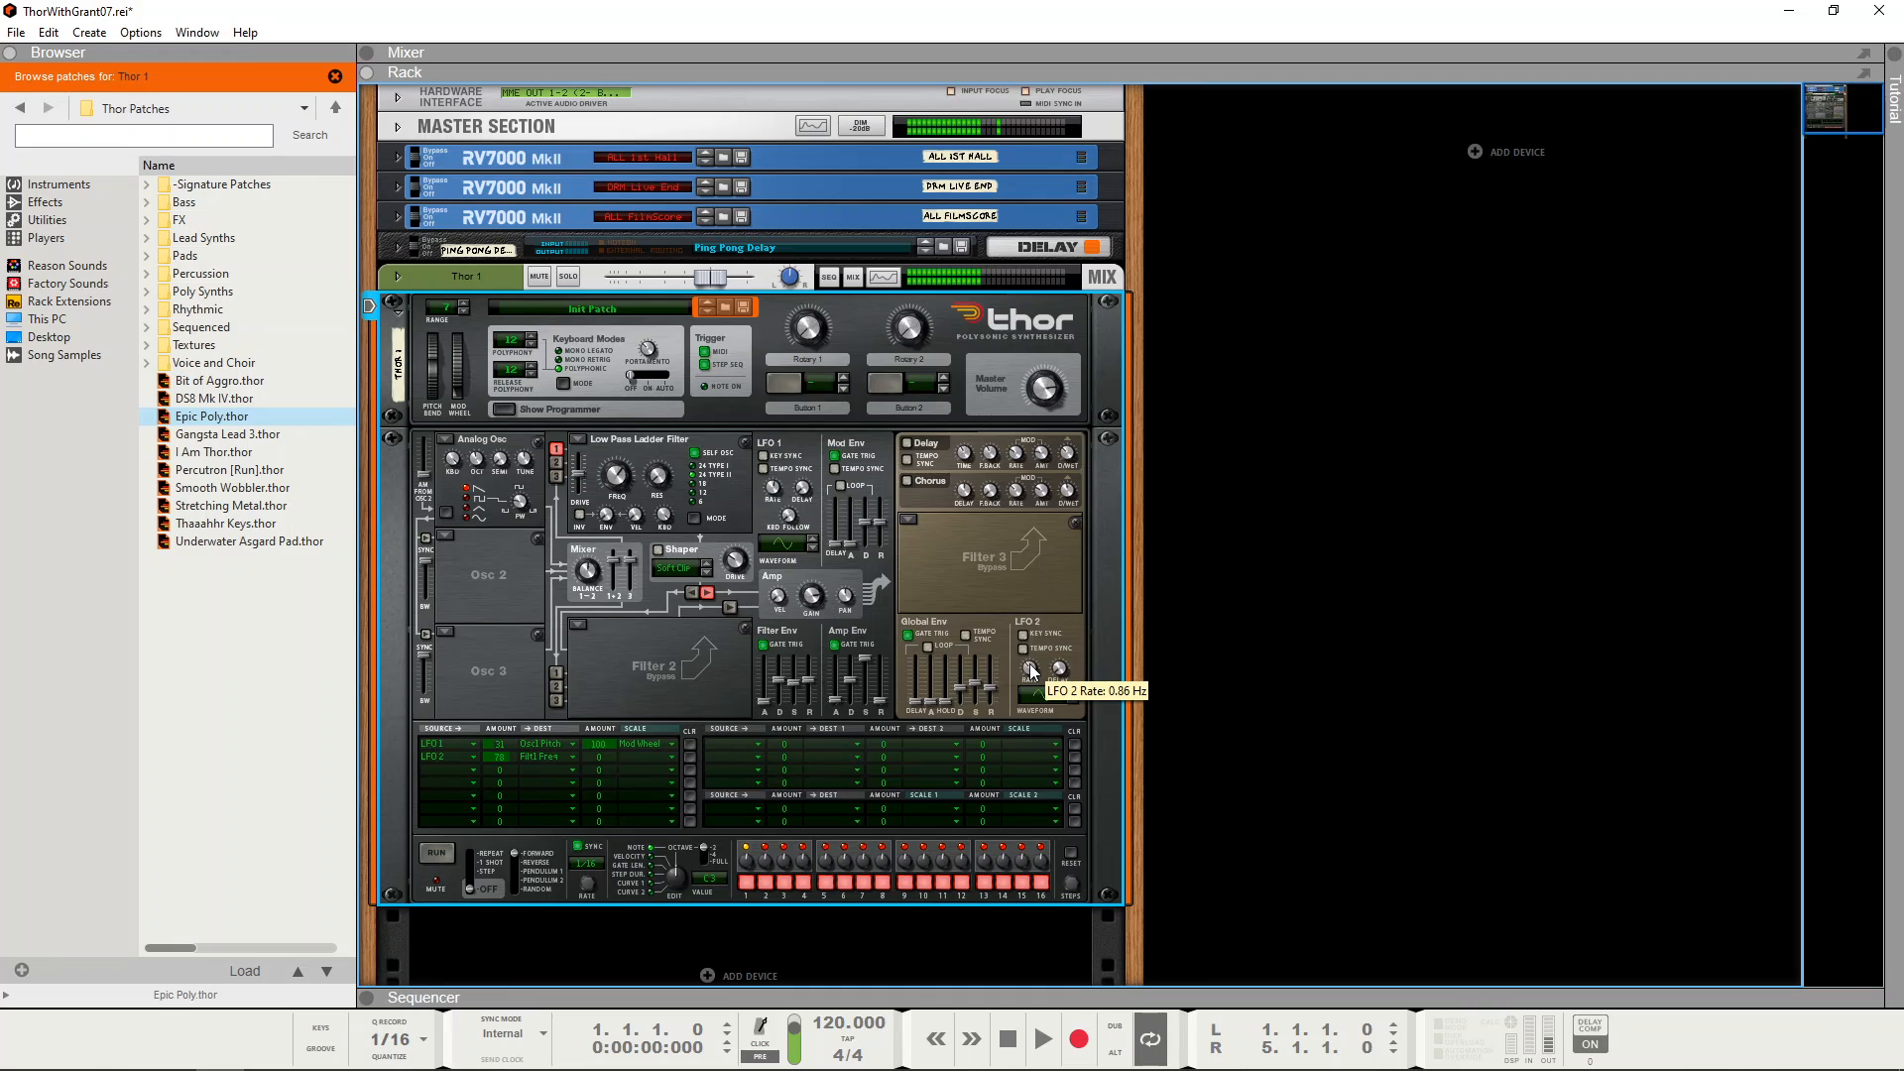
{"action": "scroll", "coordinate": [1032, 672], "scroll_direction": "down", "scroll_amount": 5}
{"action": "left_click_drag", "start_coordinate": [1029, 671], "coordinate": [1027, 671]}
{"action": "left_click", "coordinate": [1073, 693]}
{"action": "left_click_drag", "start_coordinate": [1030, 670], "coordinate": [1028, 658]}
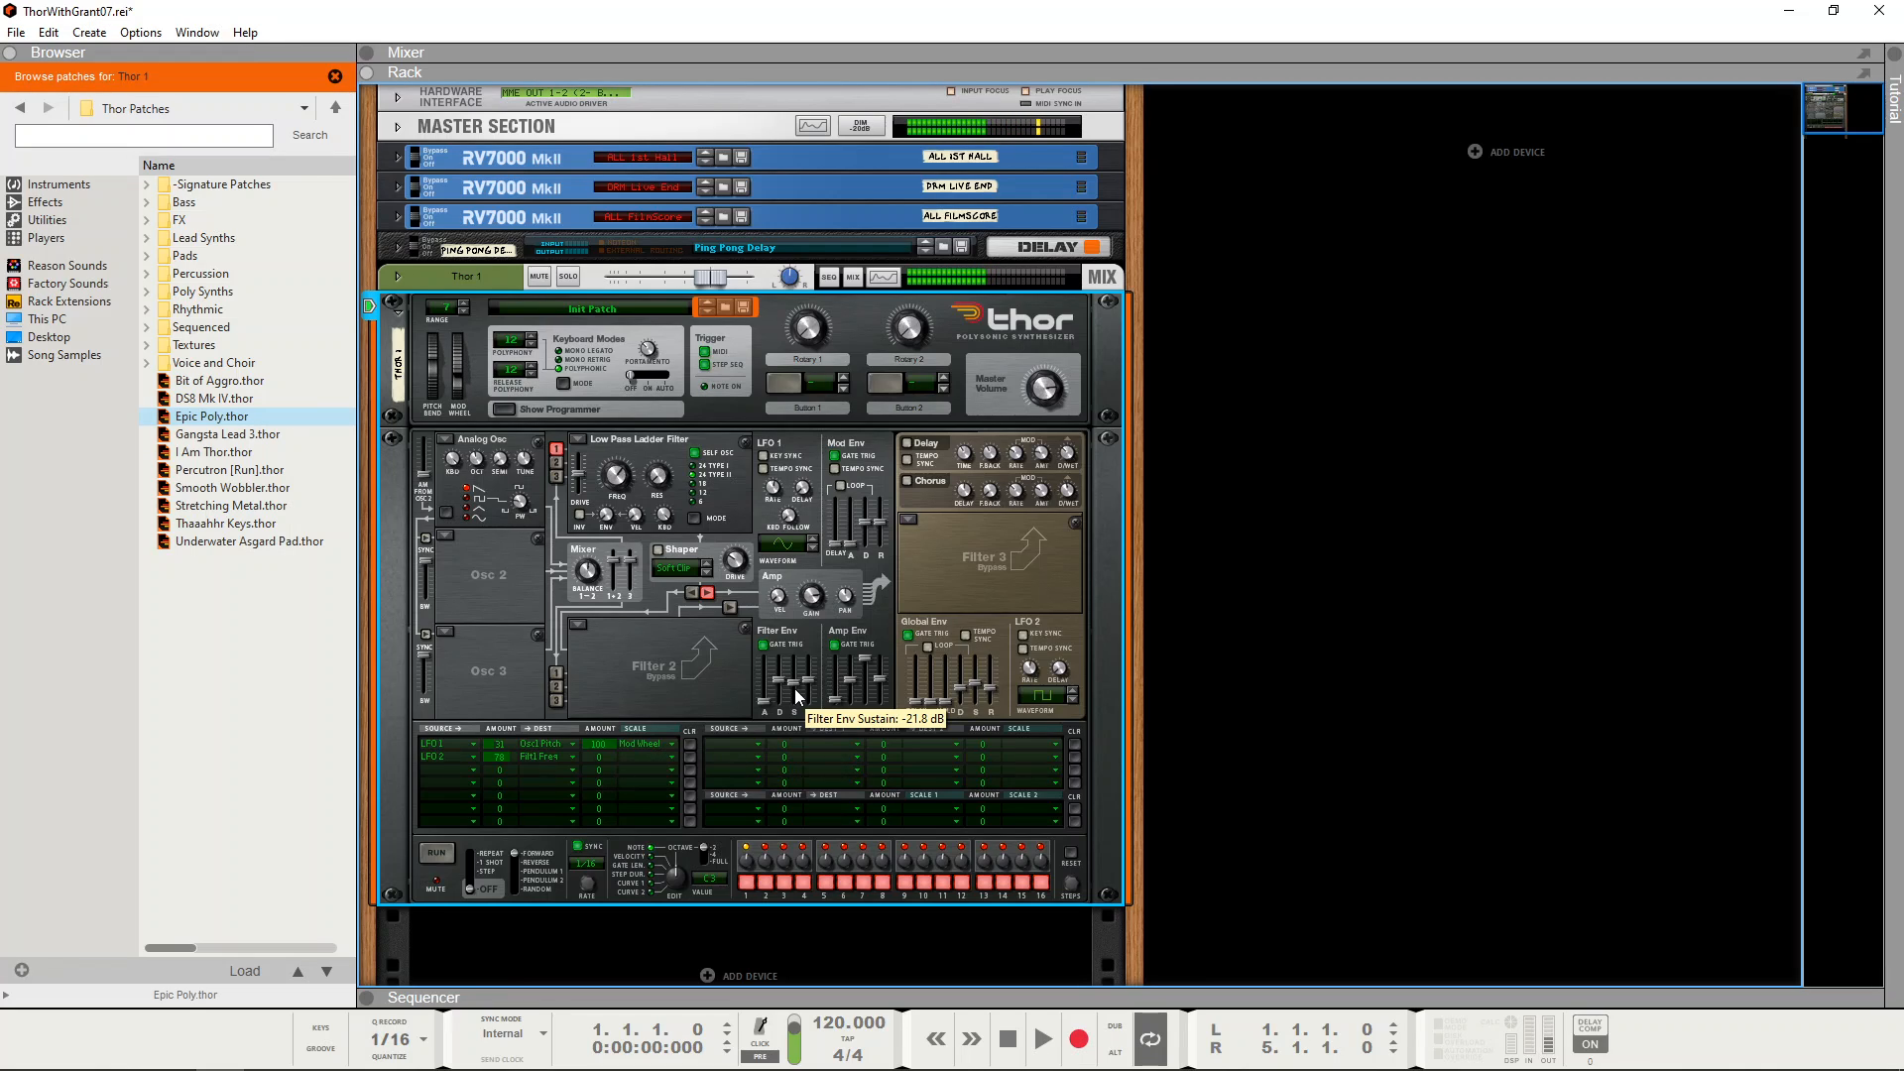
{"action": "left_click", "coordinate": [1070, 700]}
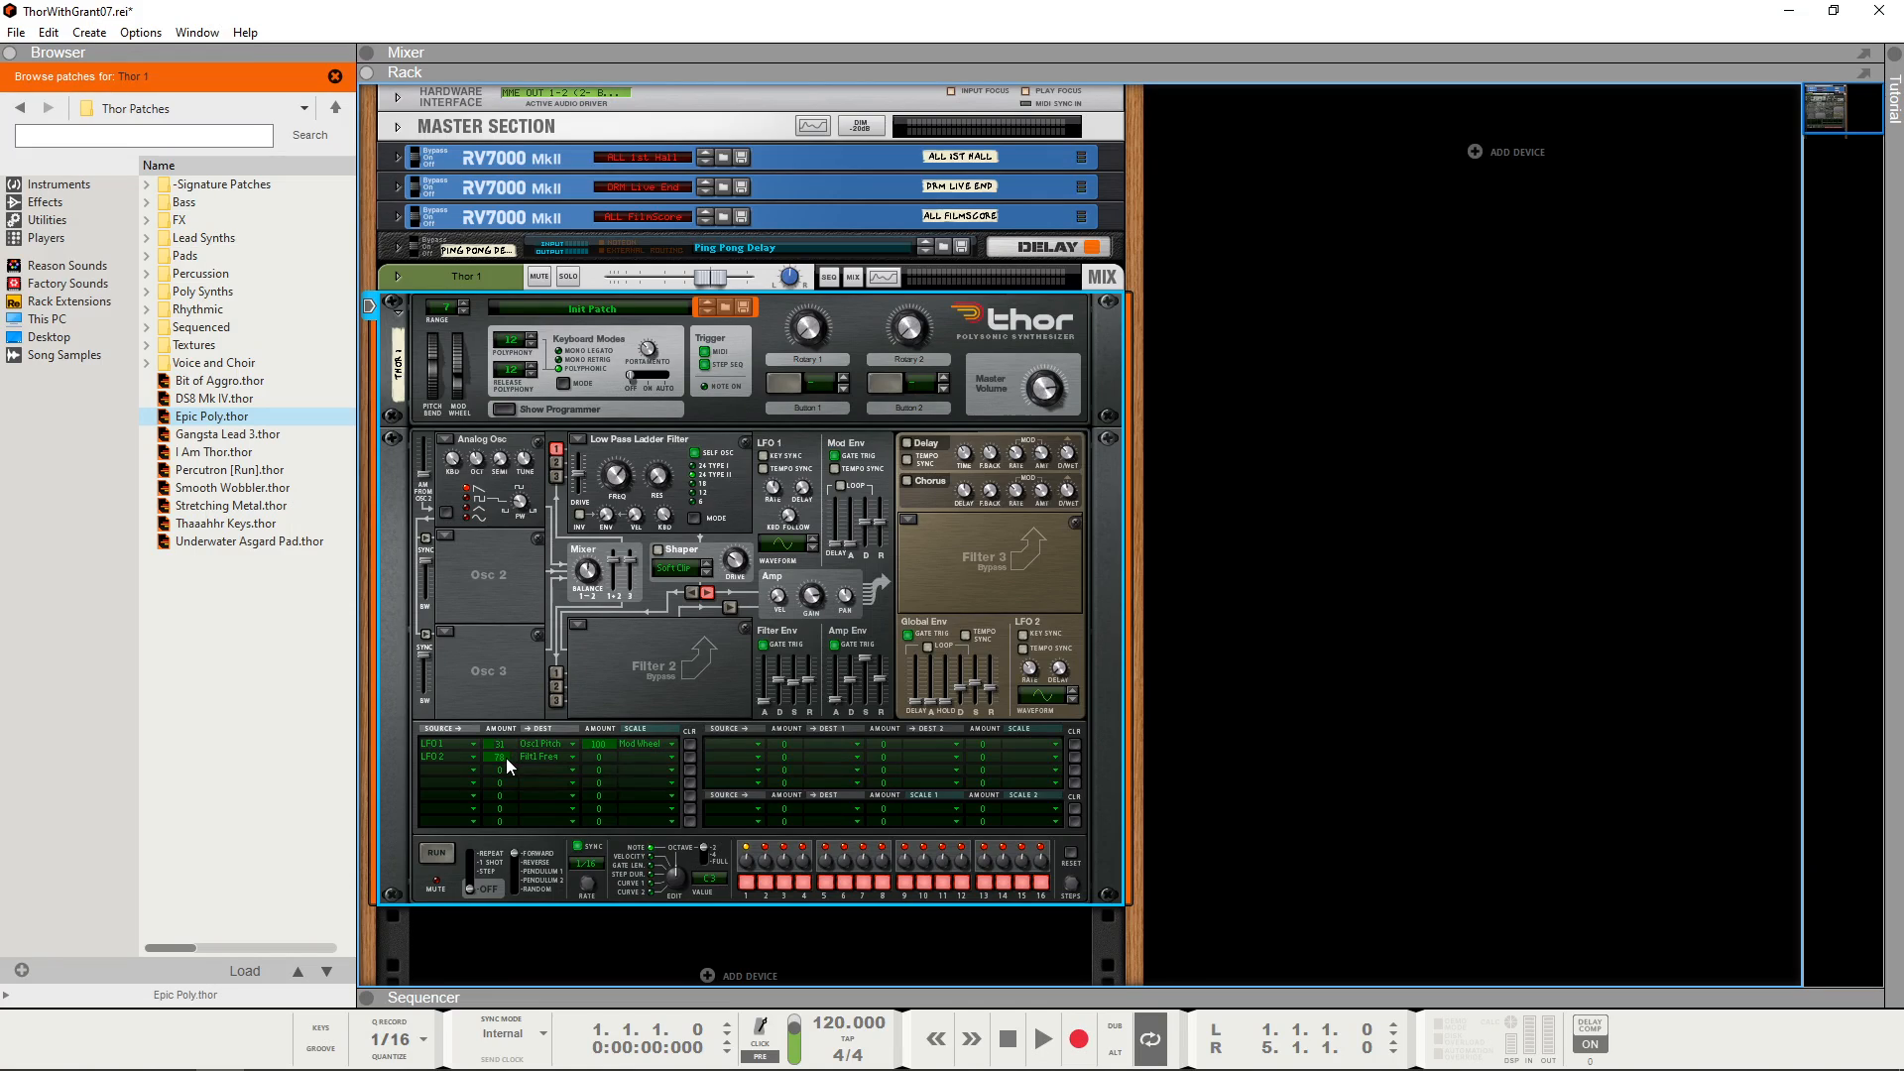
Step: Set the LFO 2 filter modulation amount to 0 and route LFO 2 to Osc 1 PW in the third modulation row
{"action": "left_click_drag", "start_coordinate": [506, 758], "coordinate": [514, 784]}
{"action": "left_click", "coordinate": [474, 772]}
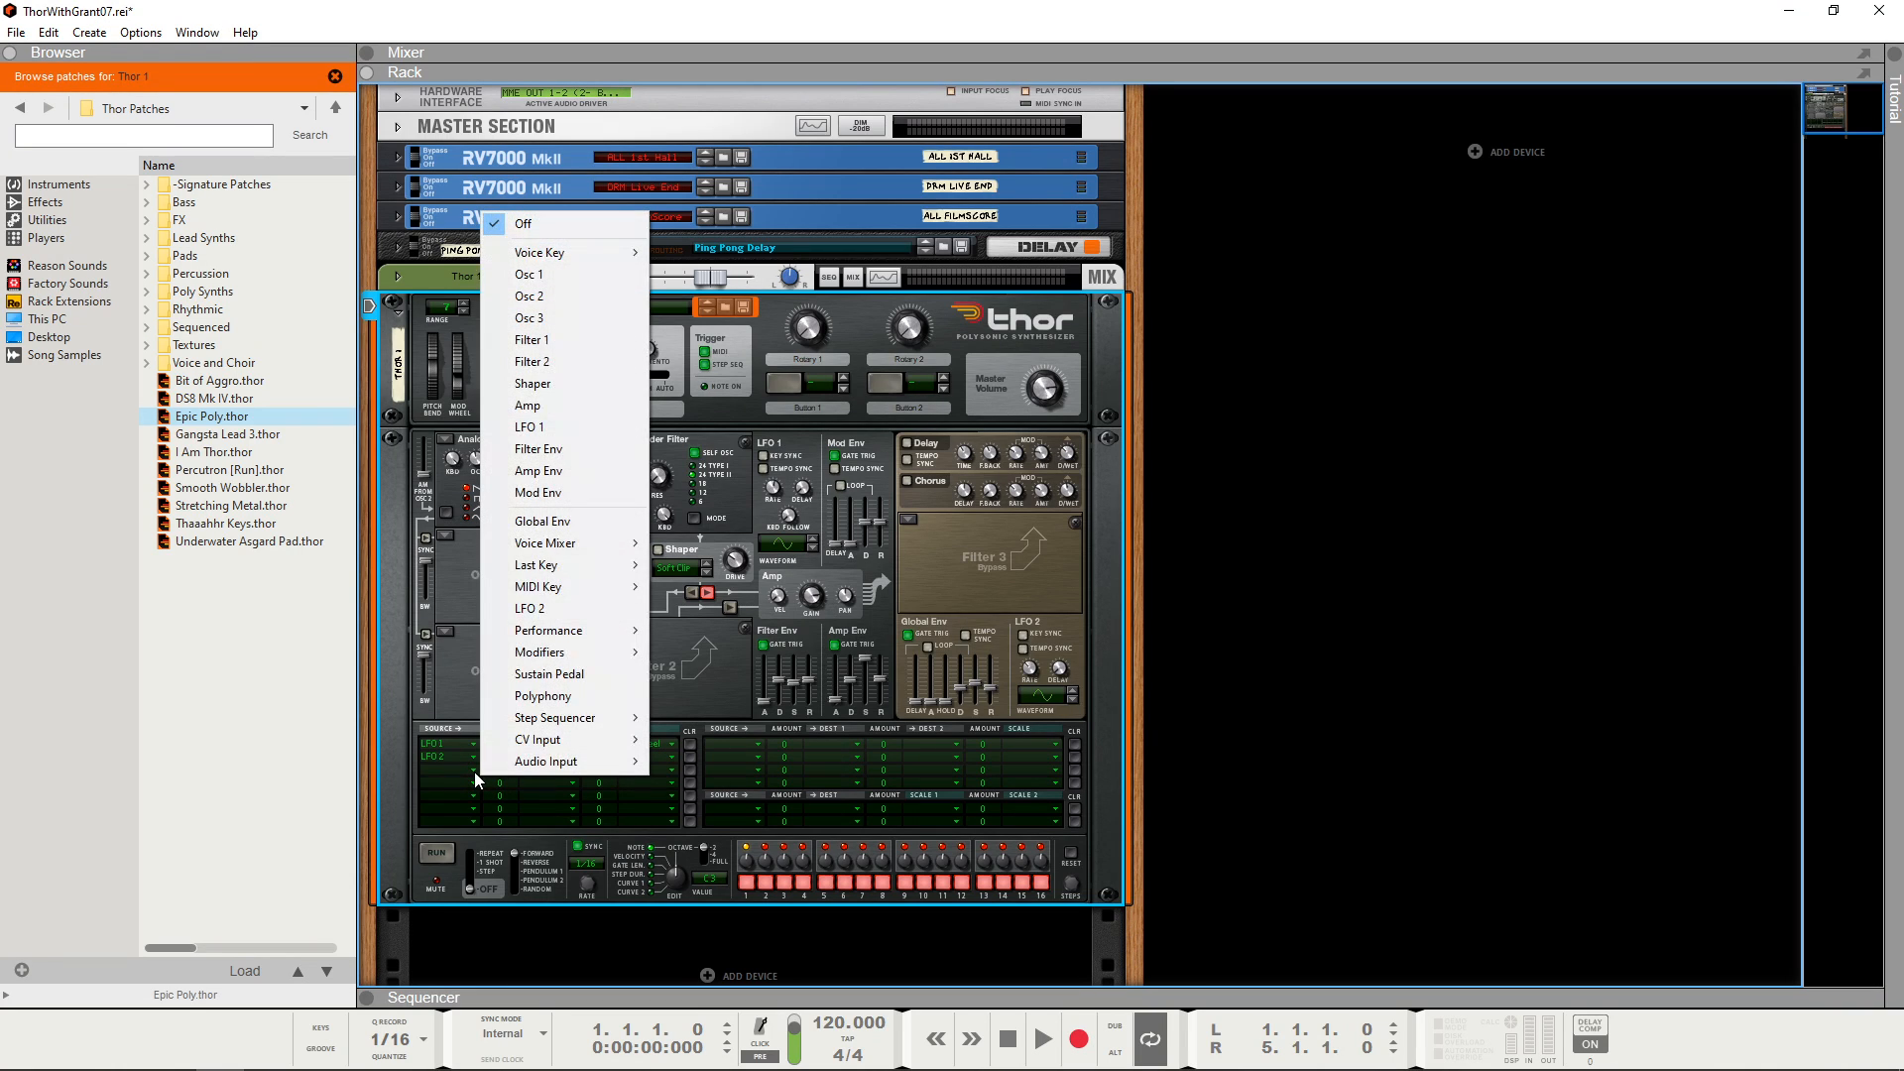
{"action": "left_click", "coordinate": [536, 608]}
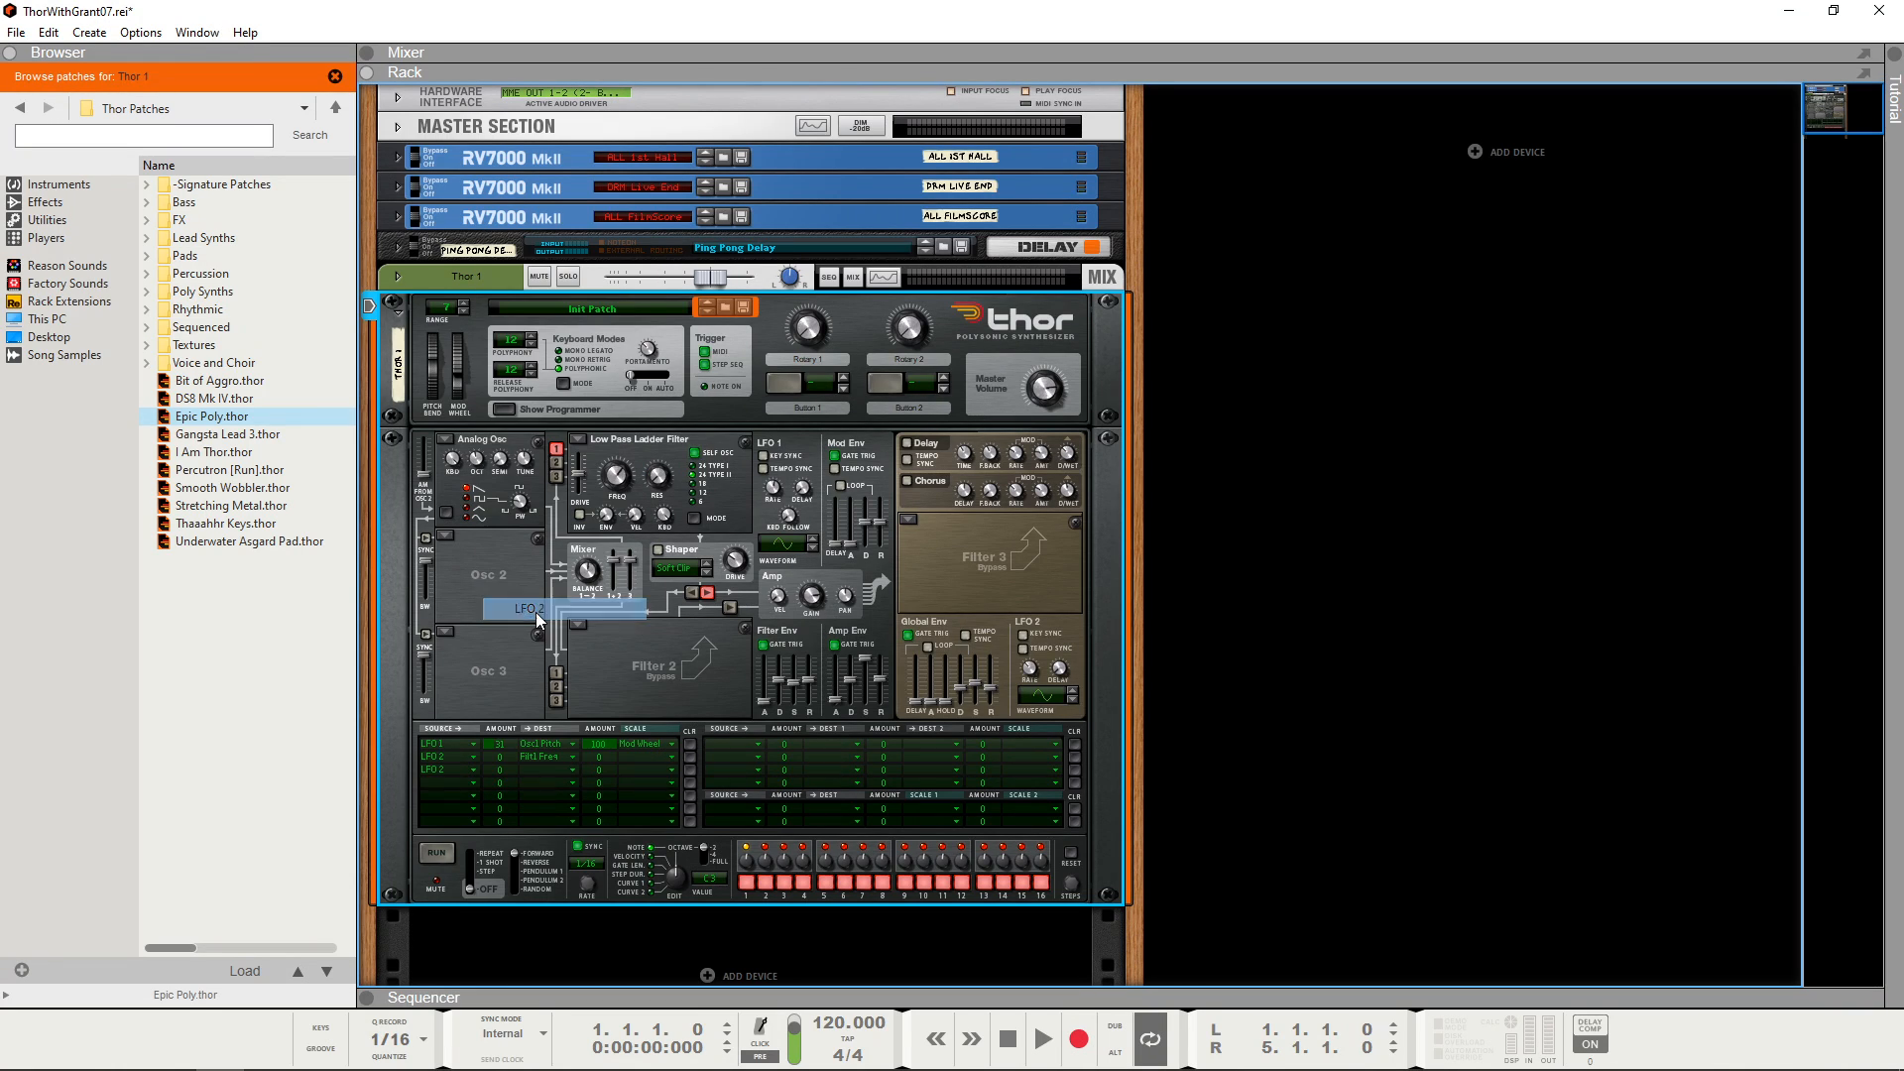
{"action": "left_click", "coordinate": [573, 771]}
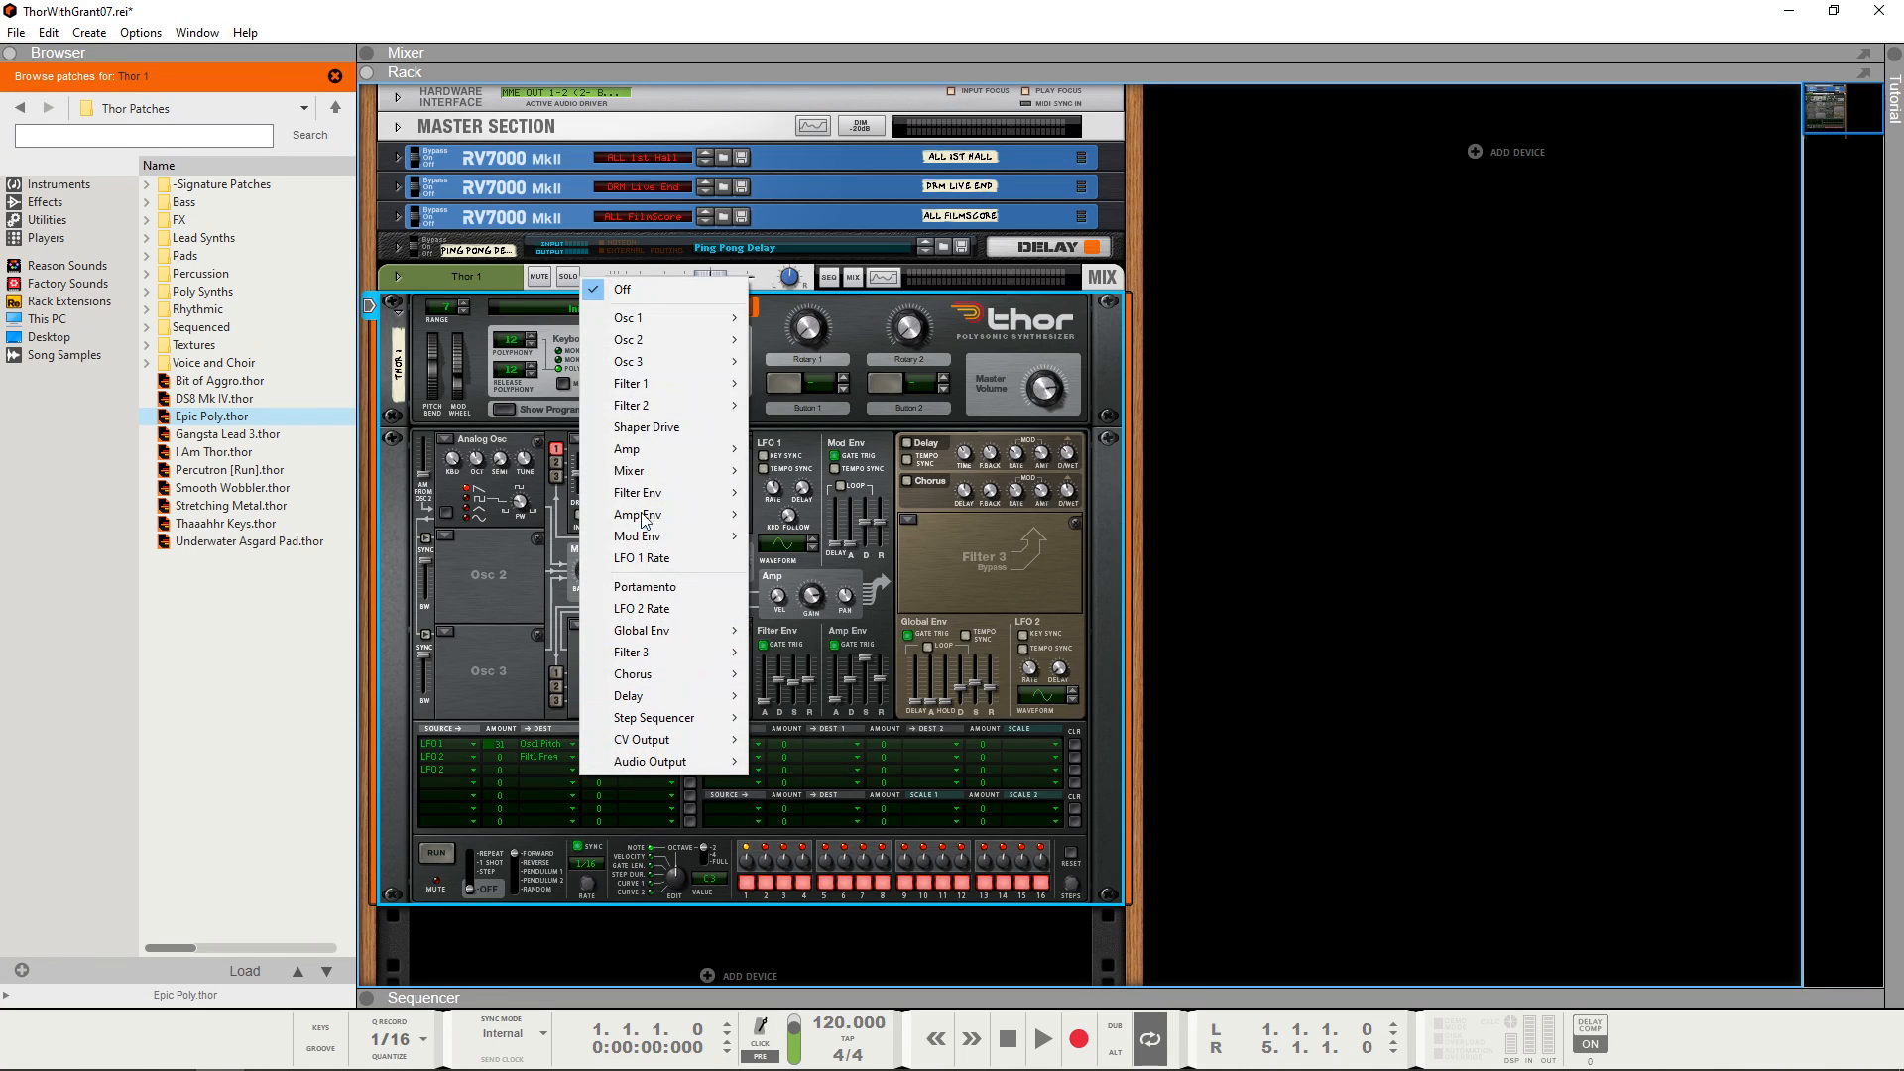
{"action": "mouse_move", "coordinate": [687, 318]}
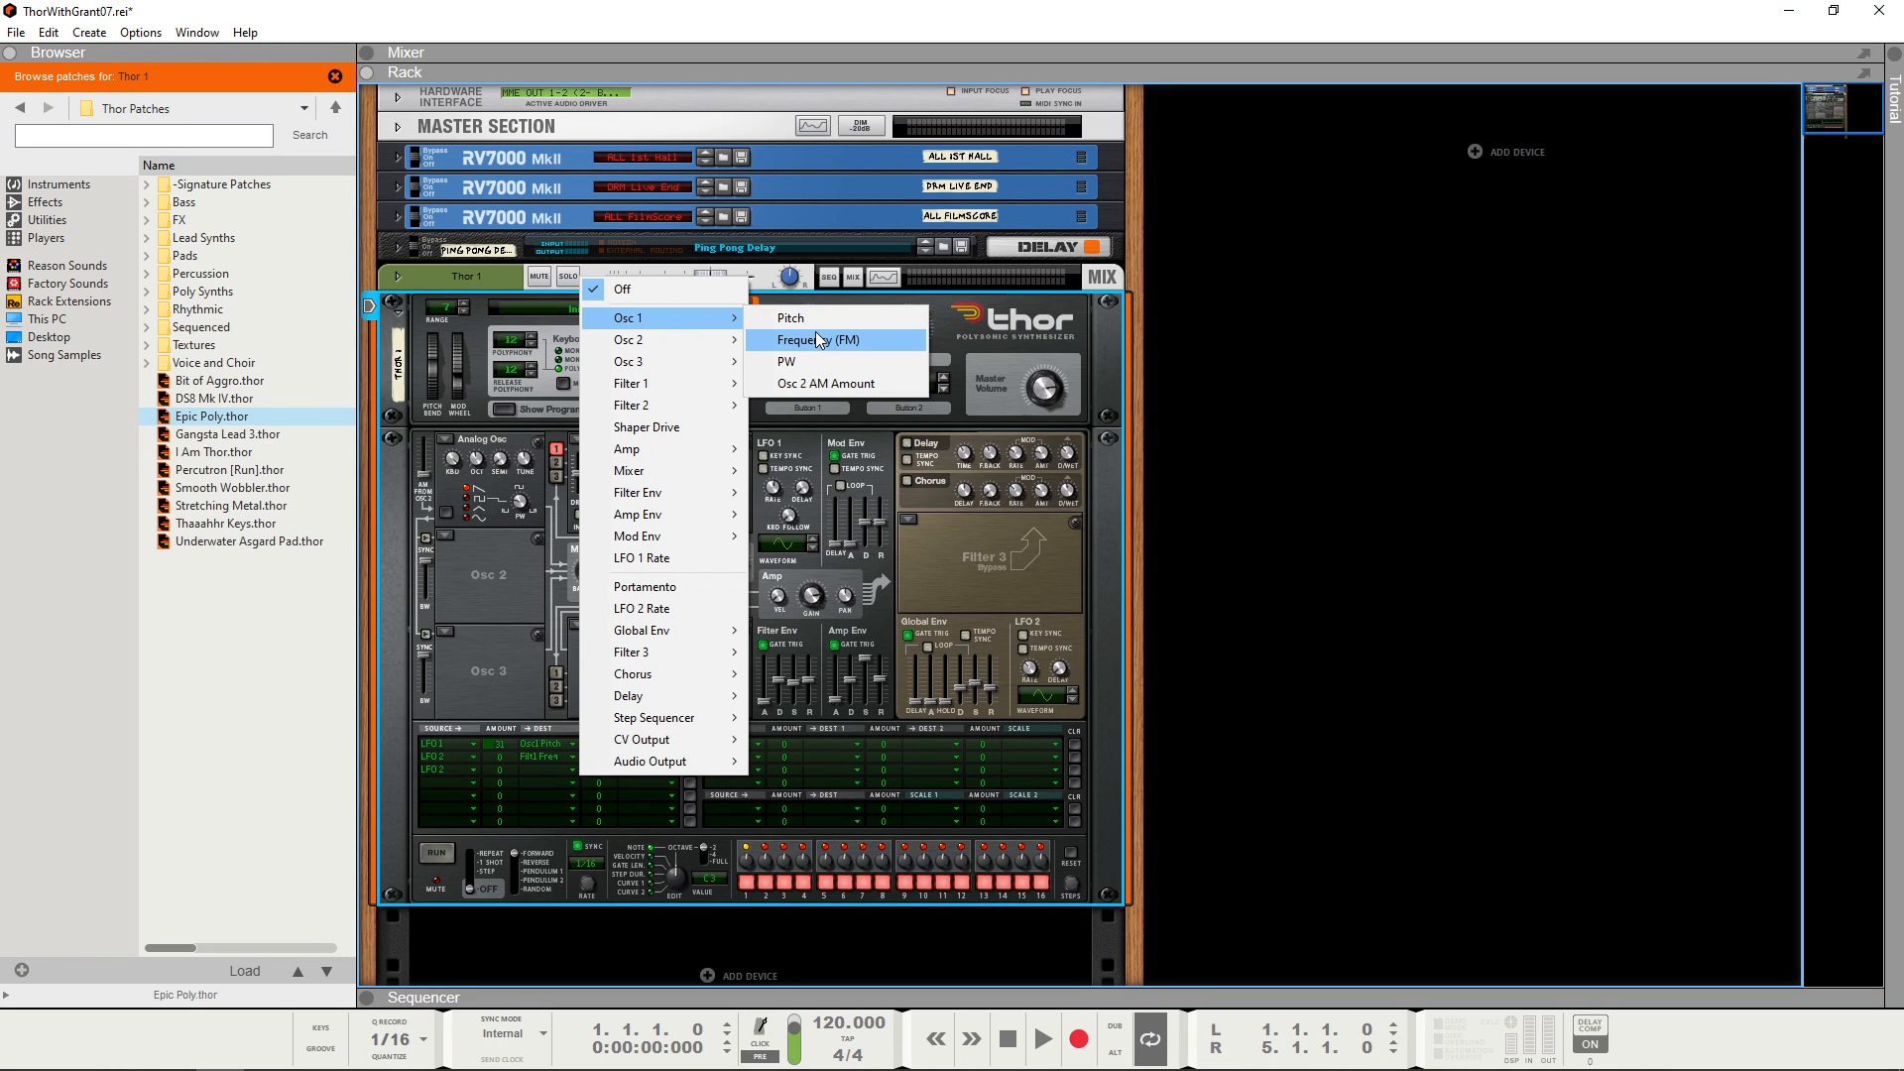
{"action": "left_click", "coordinate": [808, 361]}
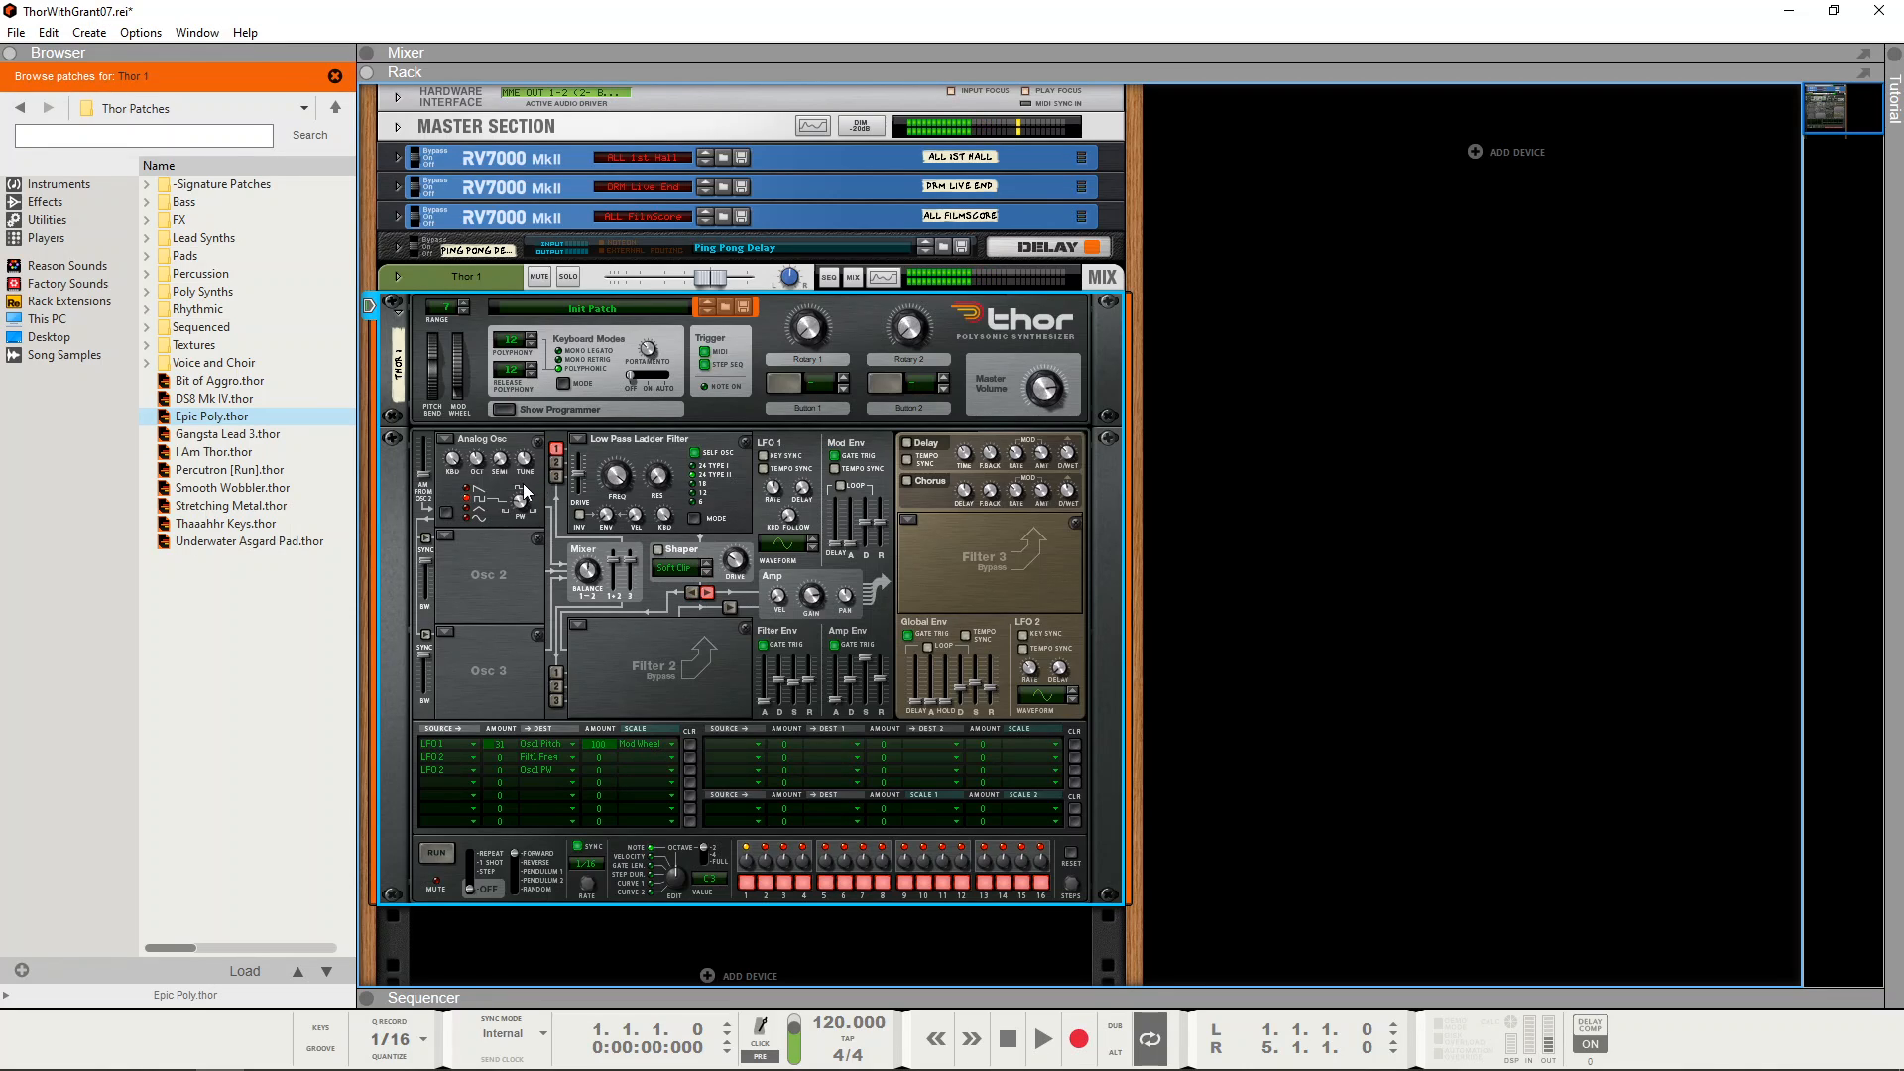
Step: Adjust Osc 1's pulse width and set a positive amount for the LFO 2 modulation of it
{"action": "mouse_move", "coordinate": [517, 506]}
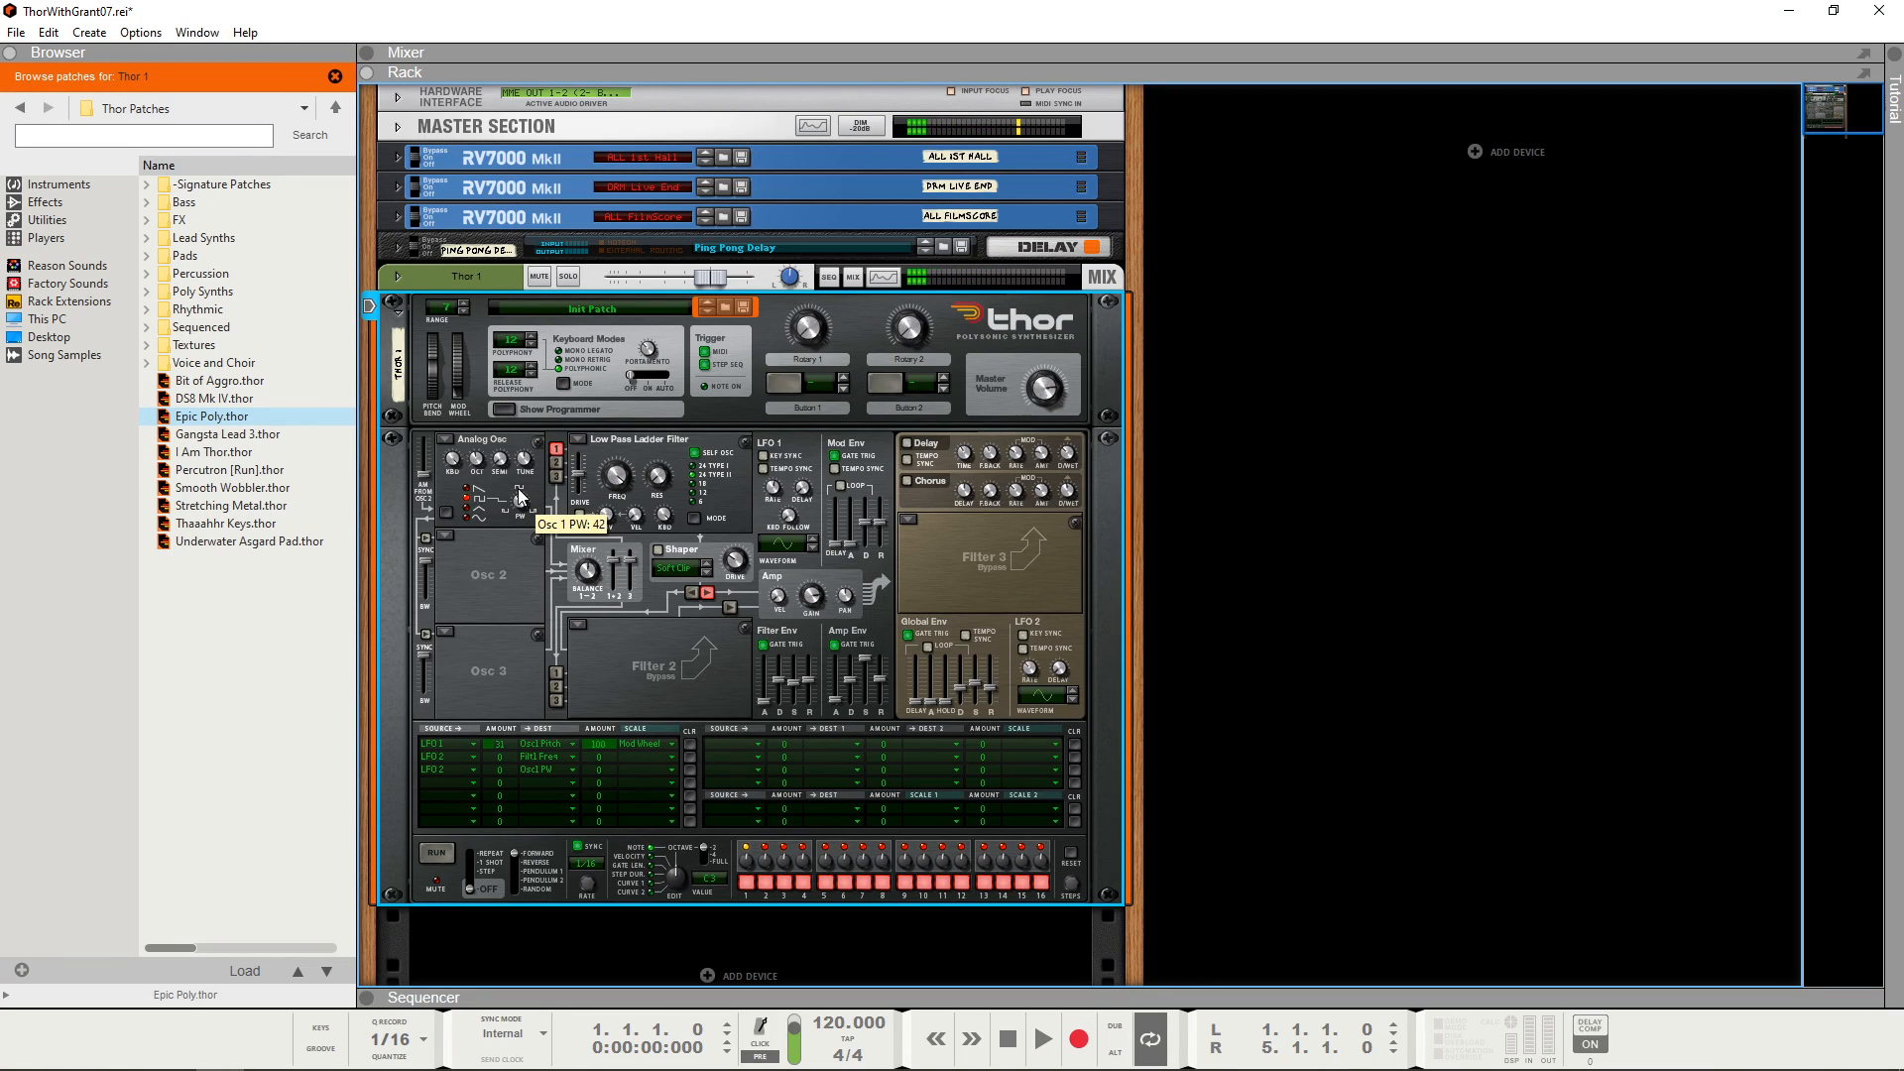
{"action": "left_click_drag", "start_coordinate": [517, 485], "coordinate": [522, 490]}
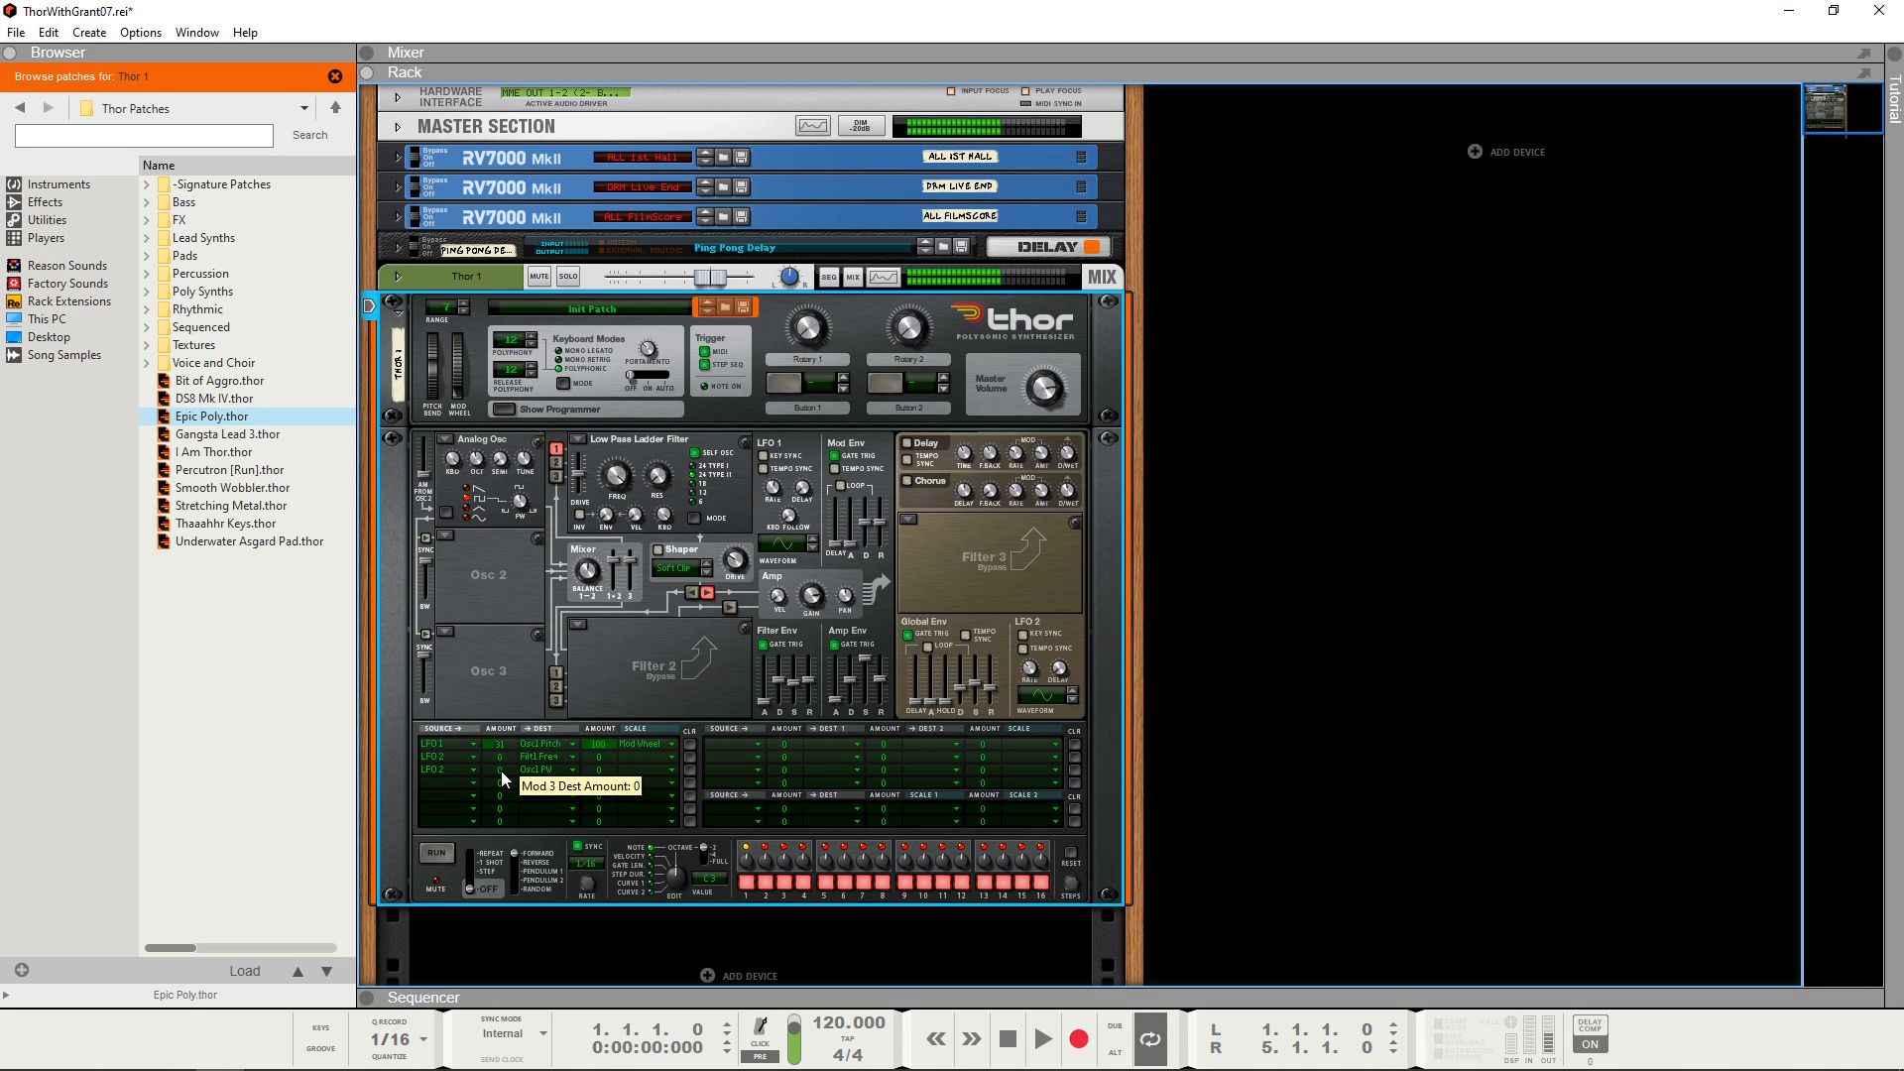
{"action": "left_click_drag", "start_coordinate": [502, 771], "coordinate": [502, 752]}
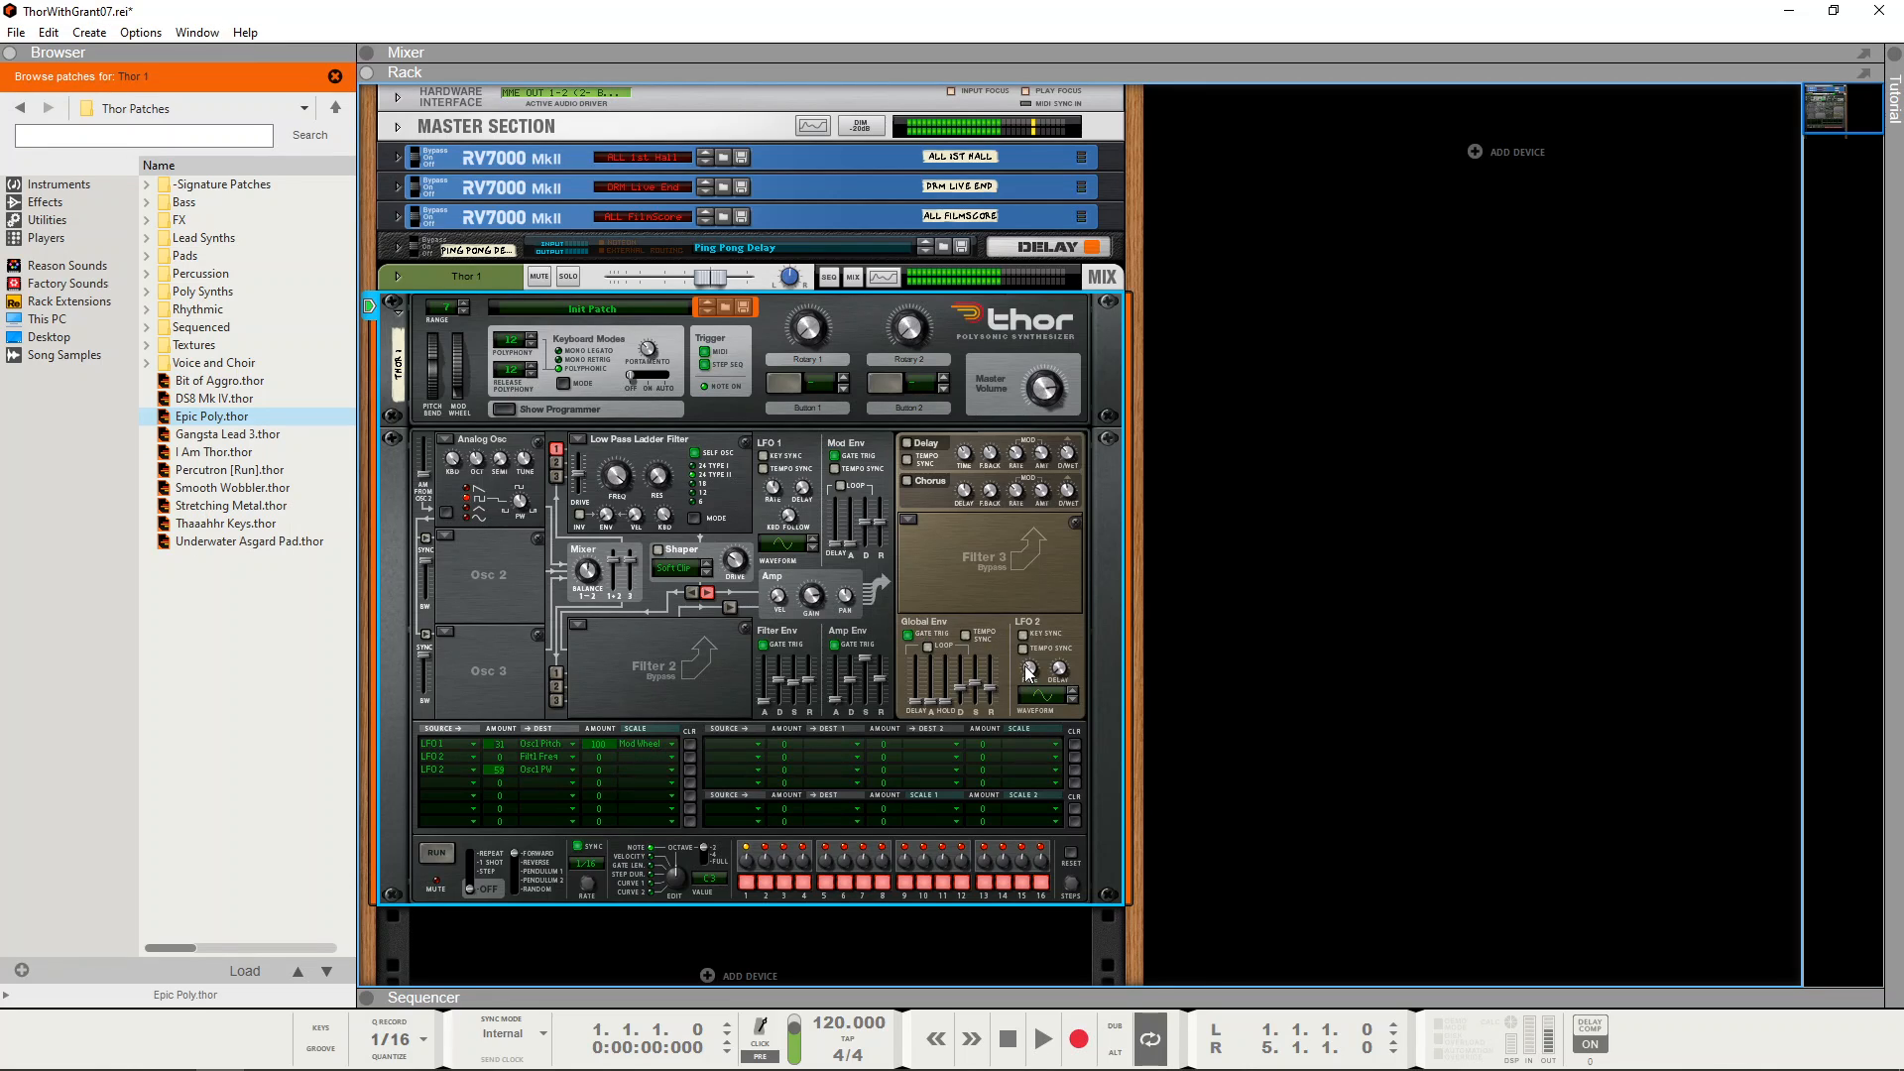
{"action": "mouse_move", "coordinate": [1029, 664]}
{"action": "left_click_drag", "start_coordinate": [502, 770], "coordinate": [509, 769]}
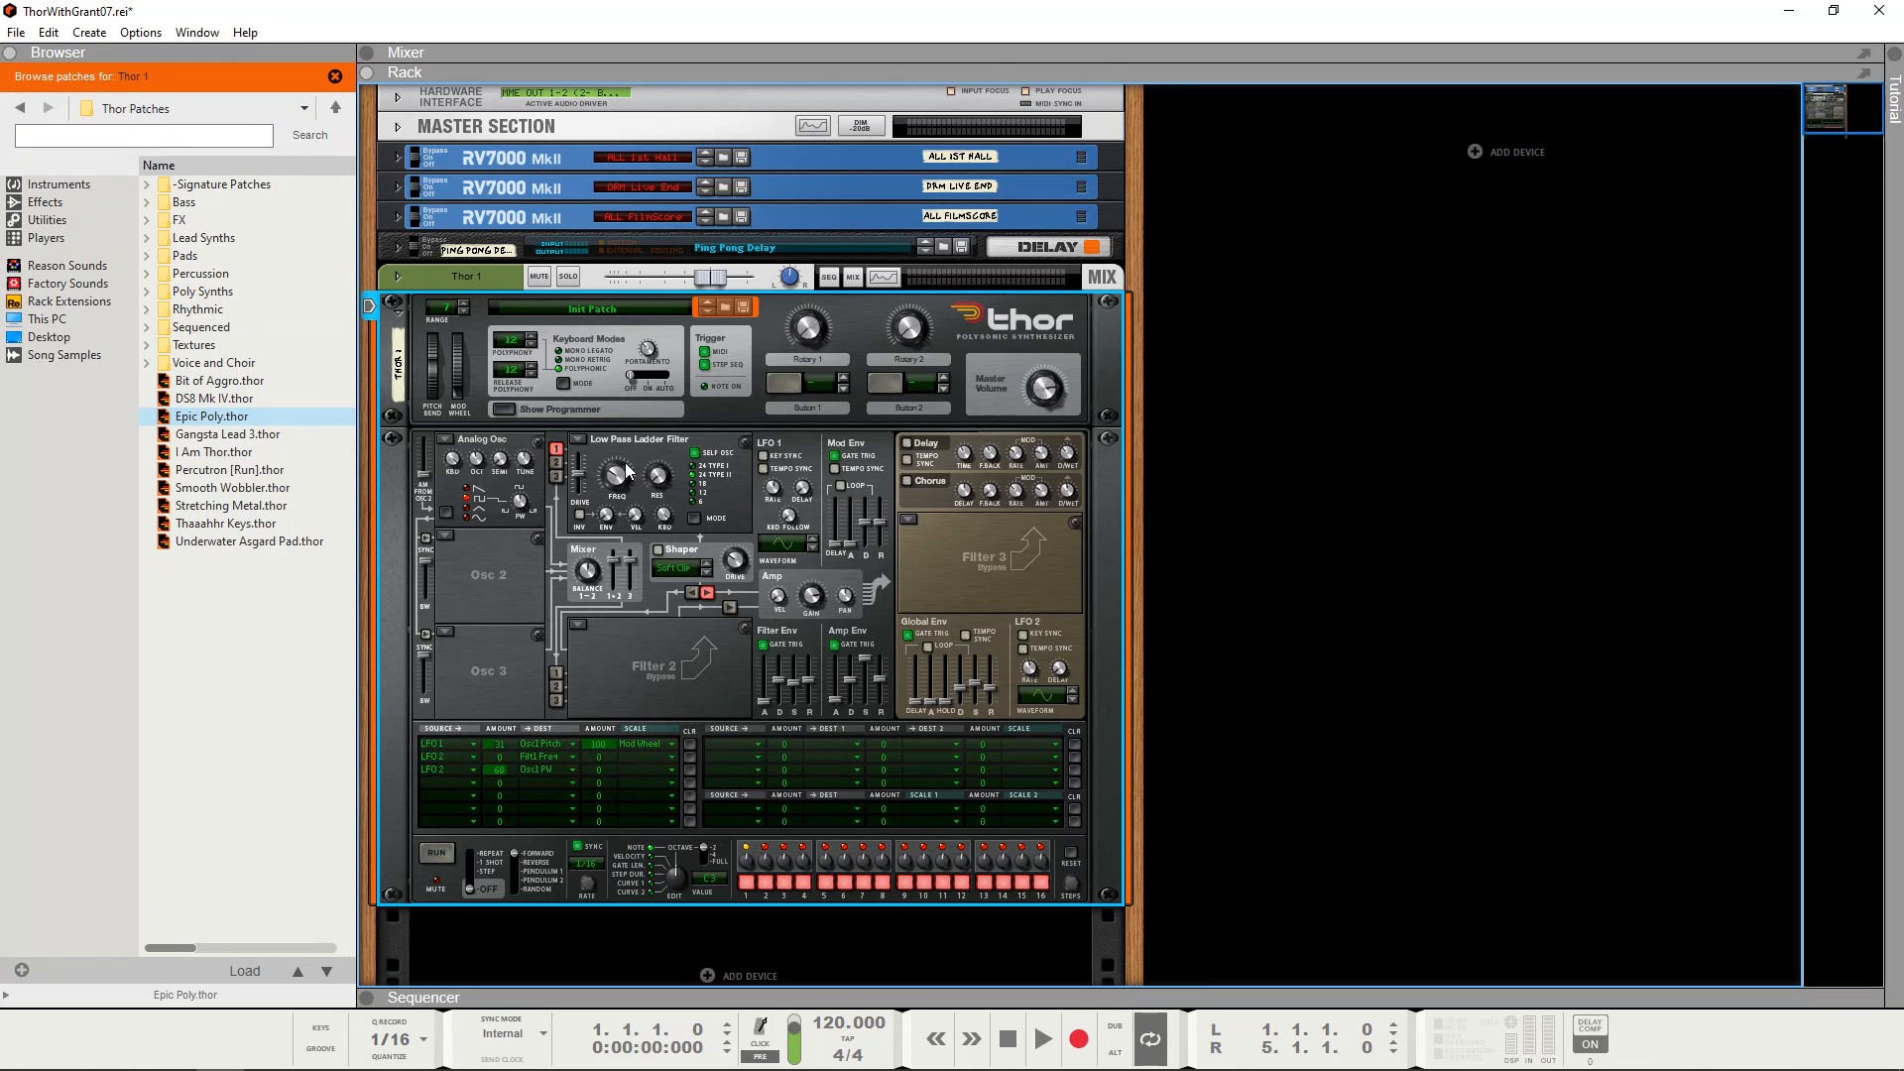
Step: Route Filter Env to the Filter 1 frequency in the fourth modulation row and give it a modulation amount
{"action": "mouse_move", "coordinate": [626, 477]}
{"action": "mouse_move", "coordinate": [771, 708]}
{"action": "left_click", "coordinate": [474, 782]}
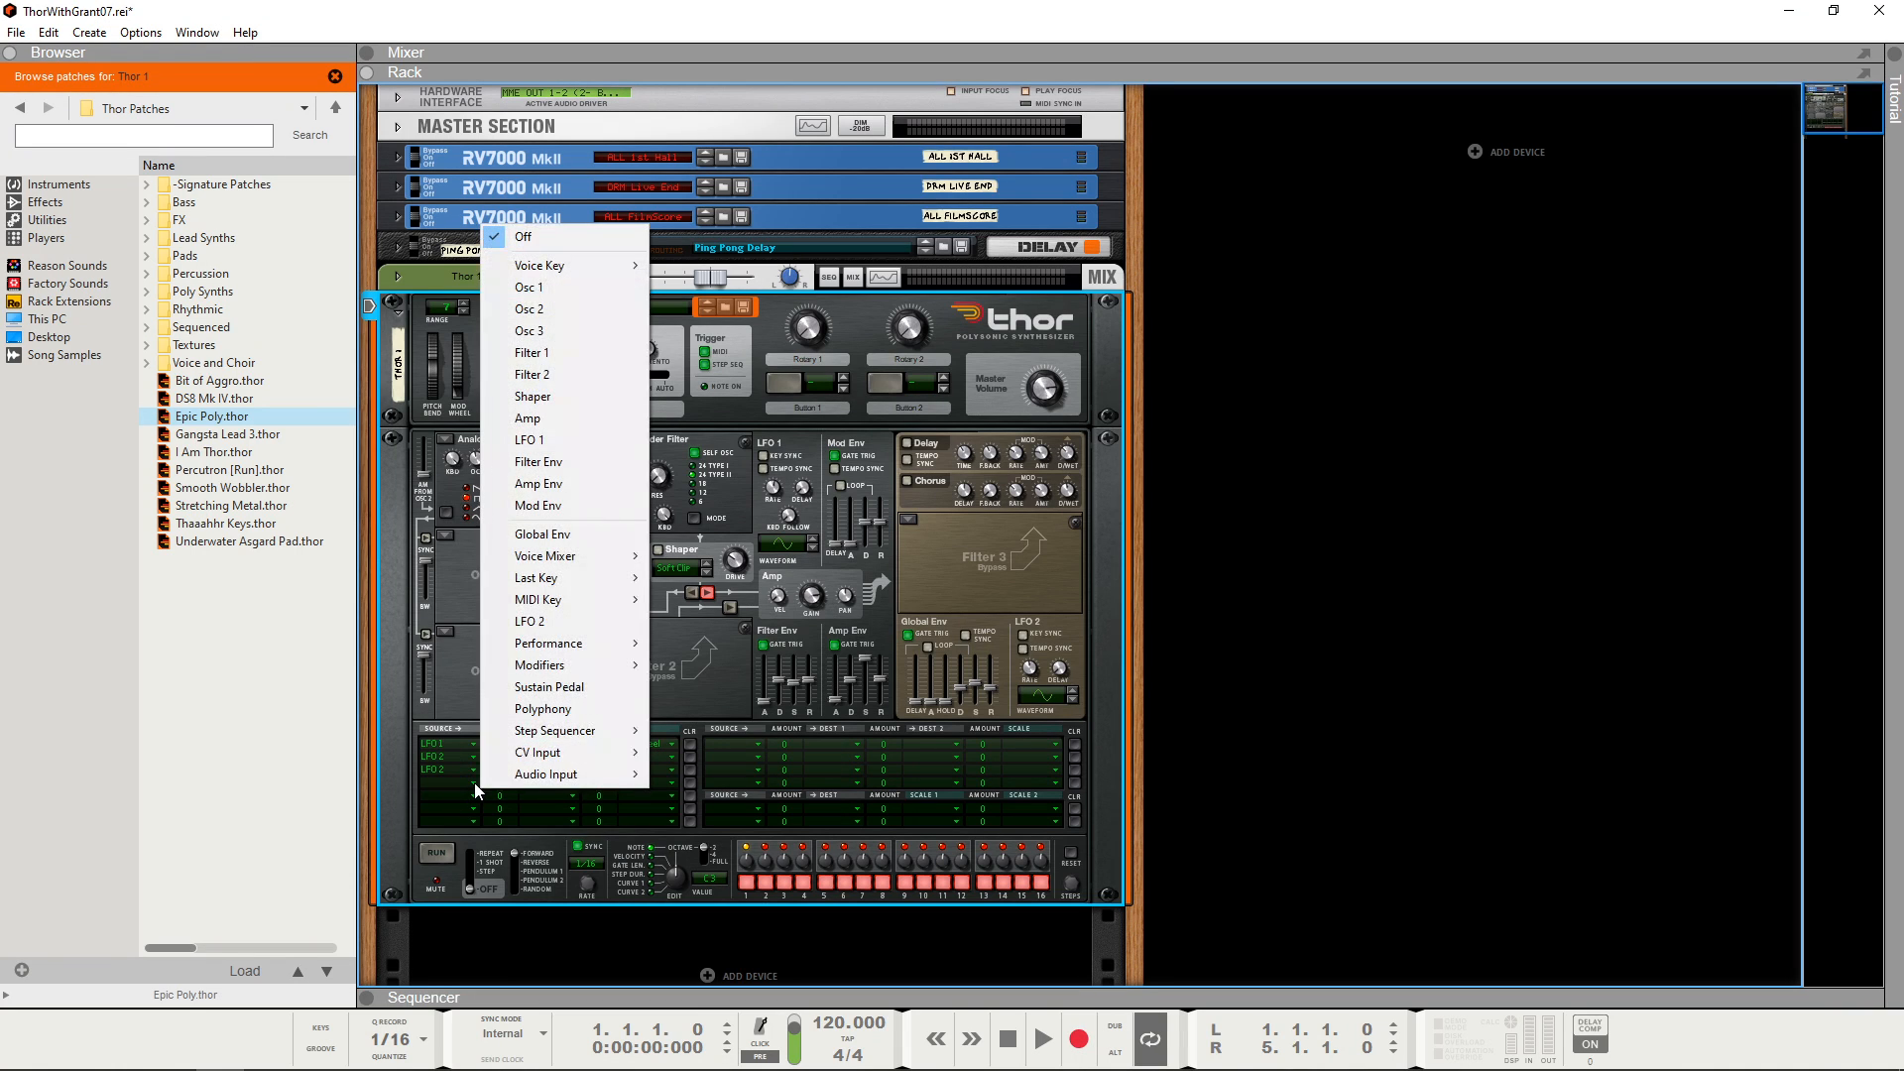
{"action": "left_click", "coordinate": [561, 463]}
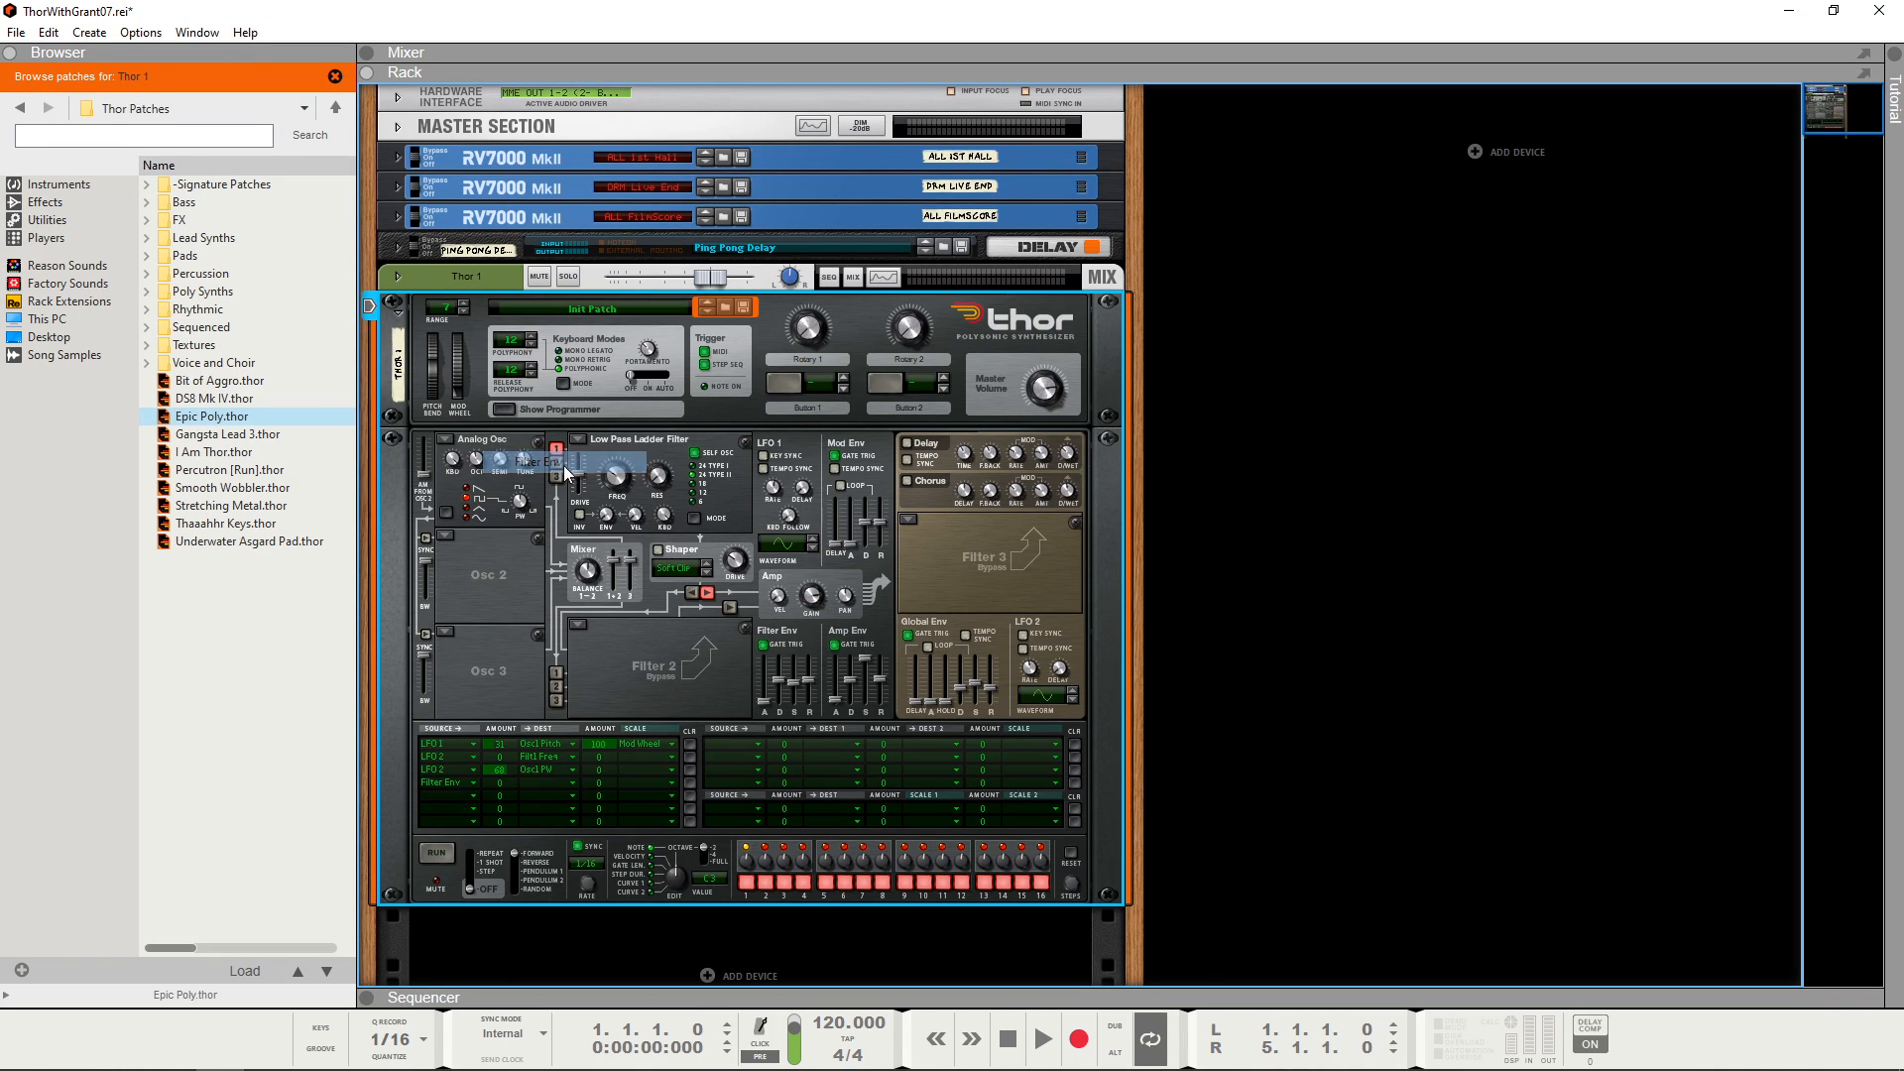
{"action": "left_click", "coordinate": [573, 781]}
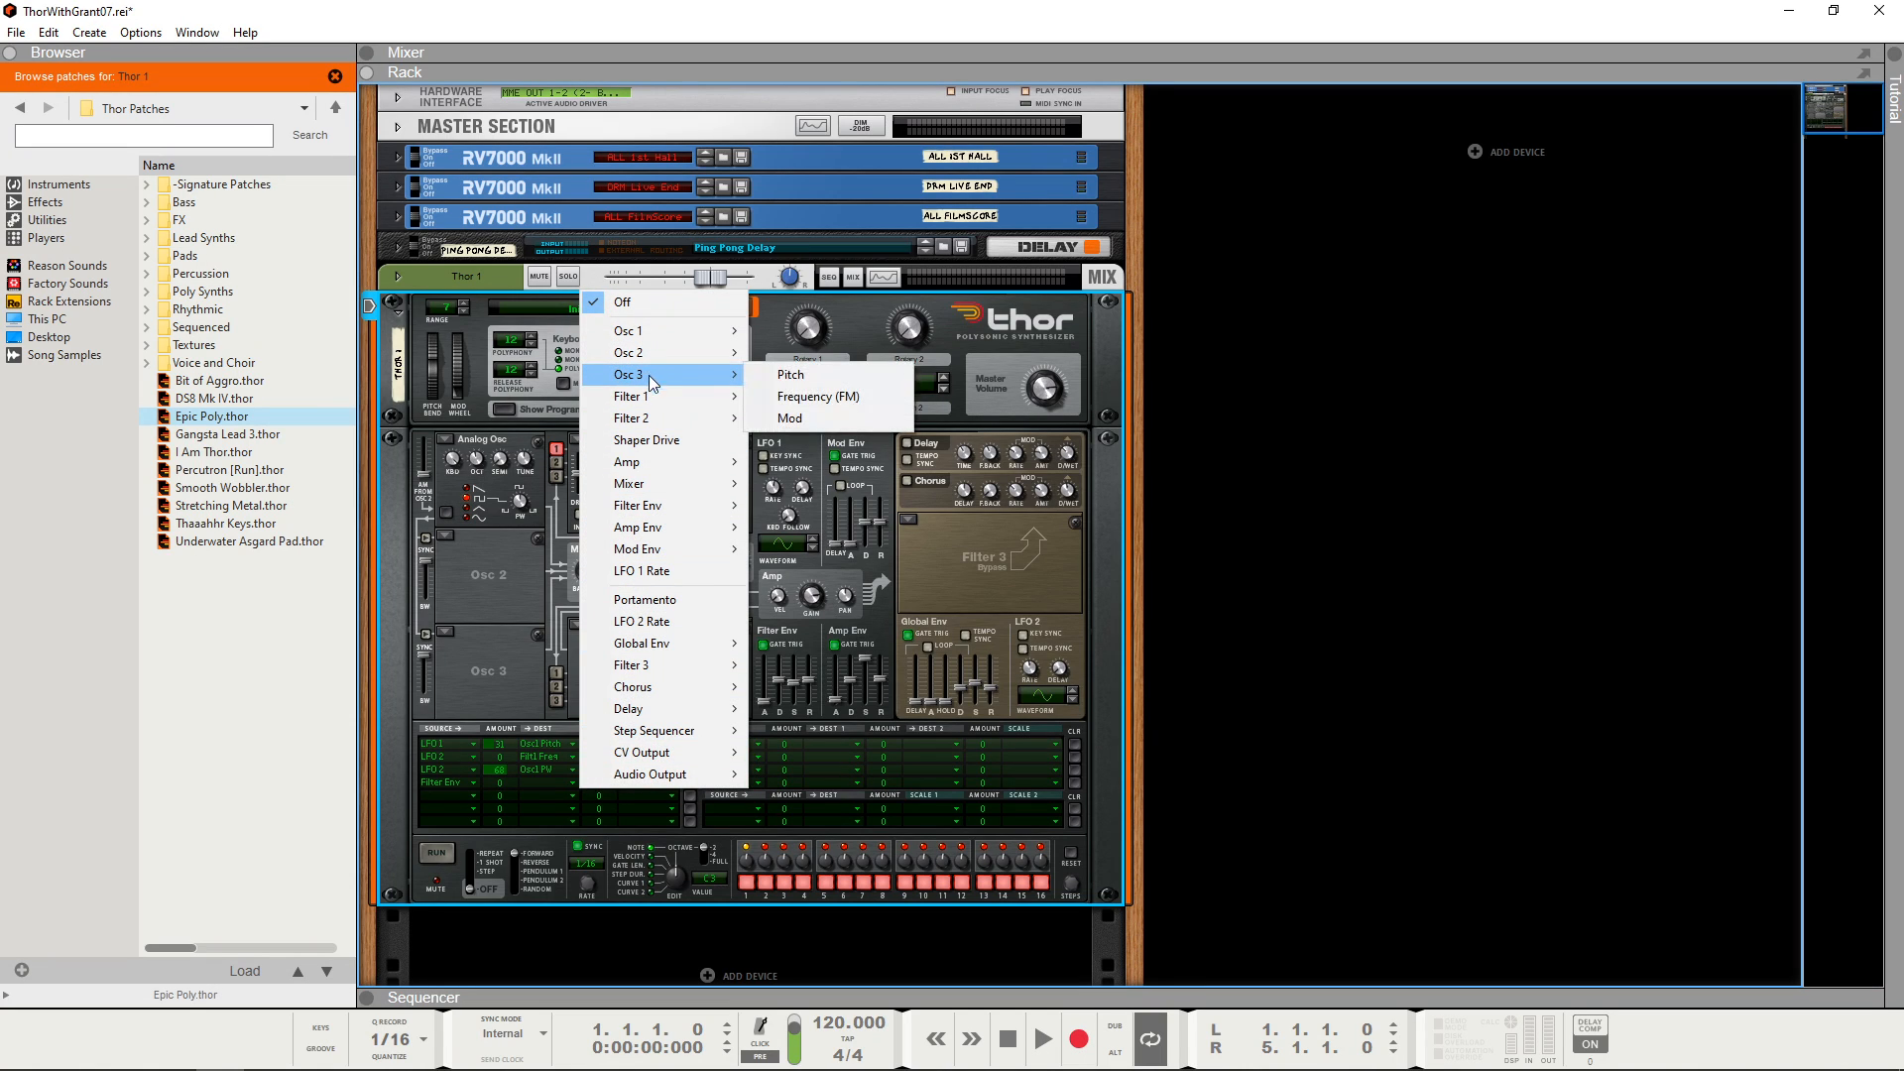
{"action": "mouse_move", "coordinate": [653, 396]}
{"action": "left_click", "coordinate": [835, 421]}
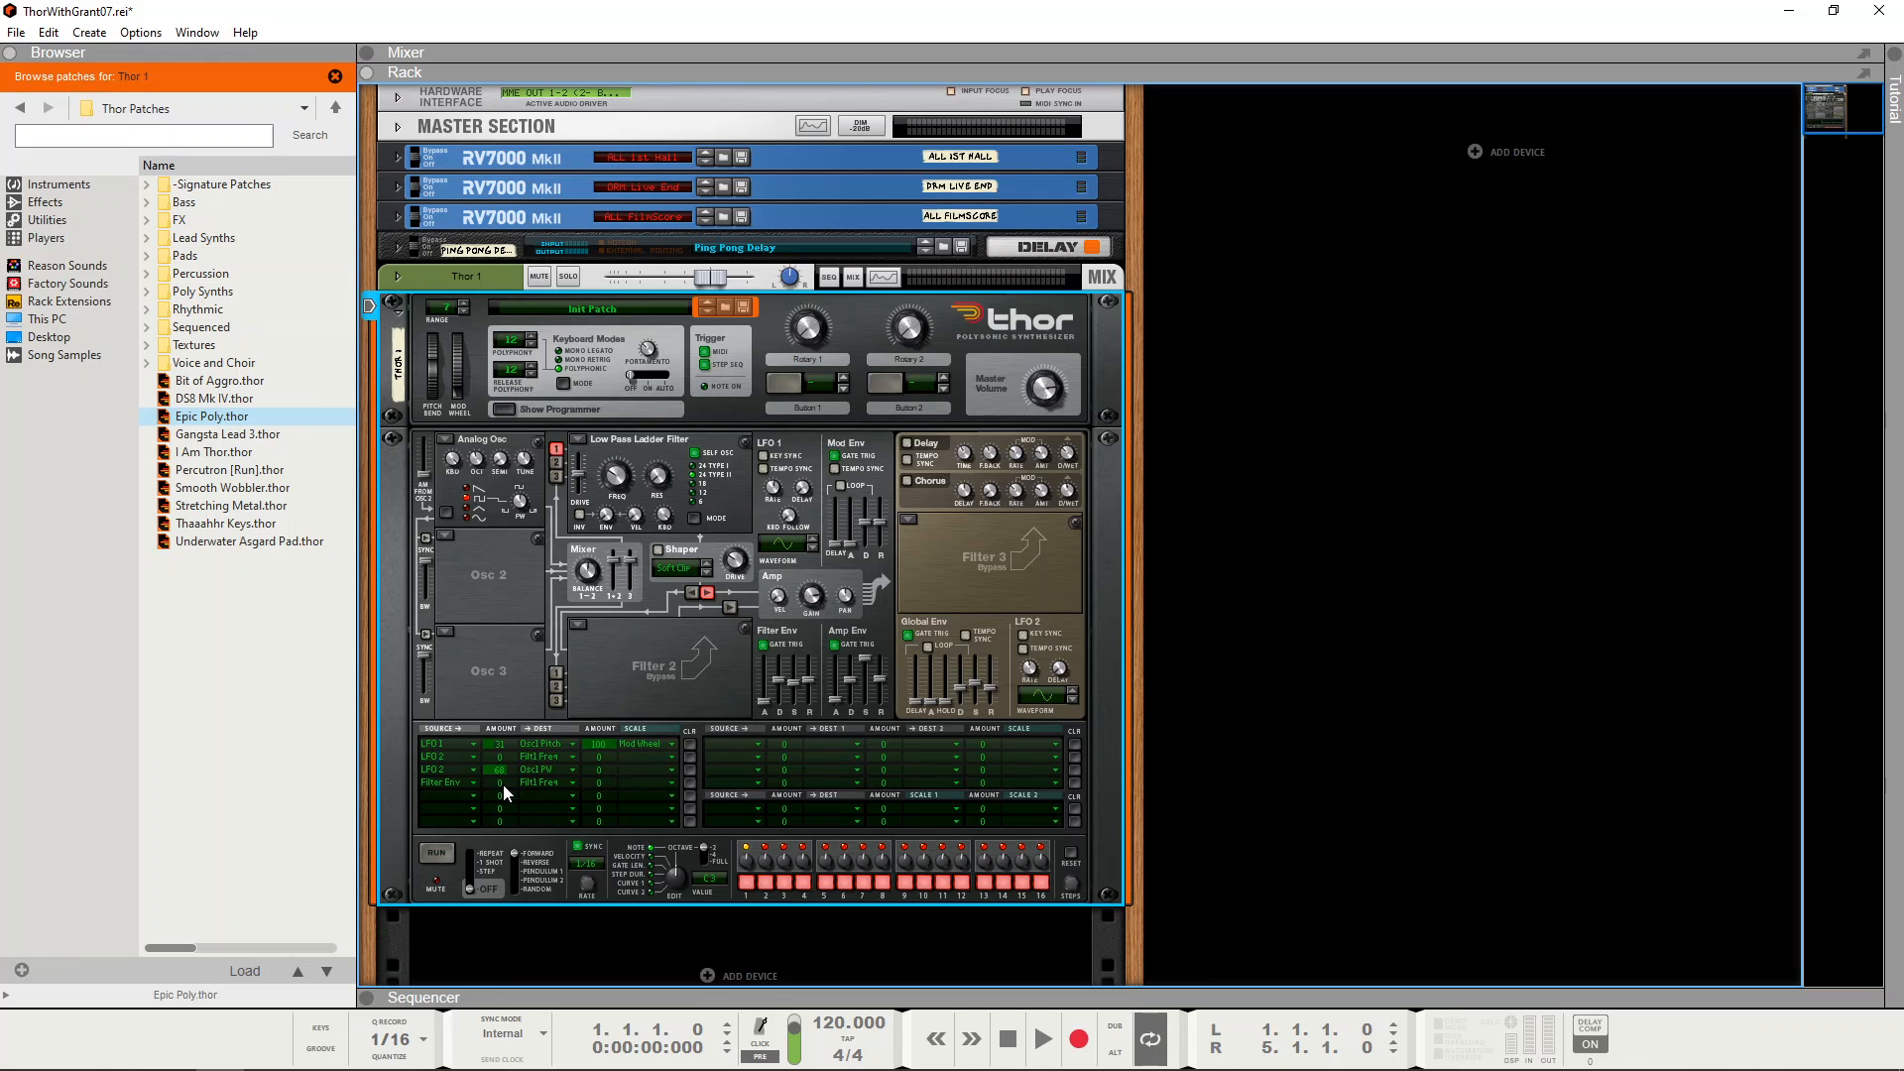
{"action": "left_click_drag", "start_coordinate": [503, 783], "coordinate": [506, 796]}
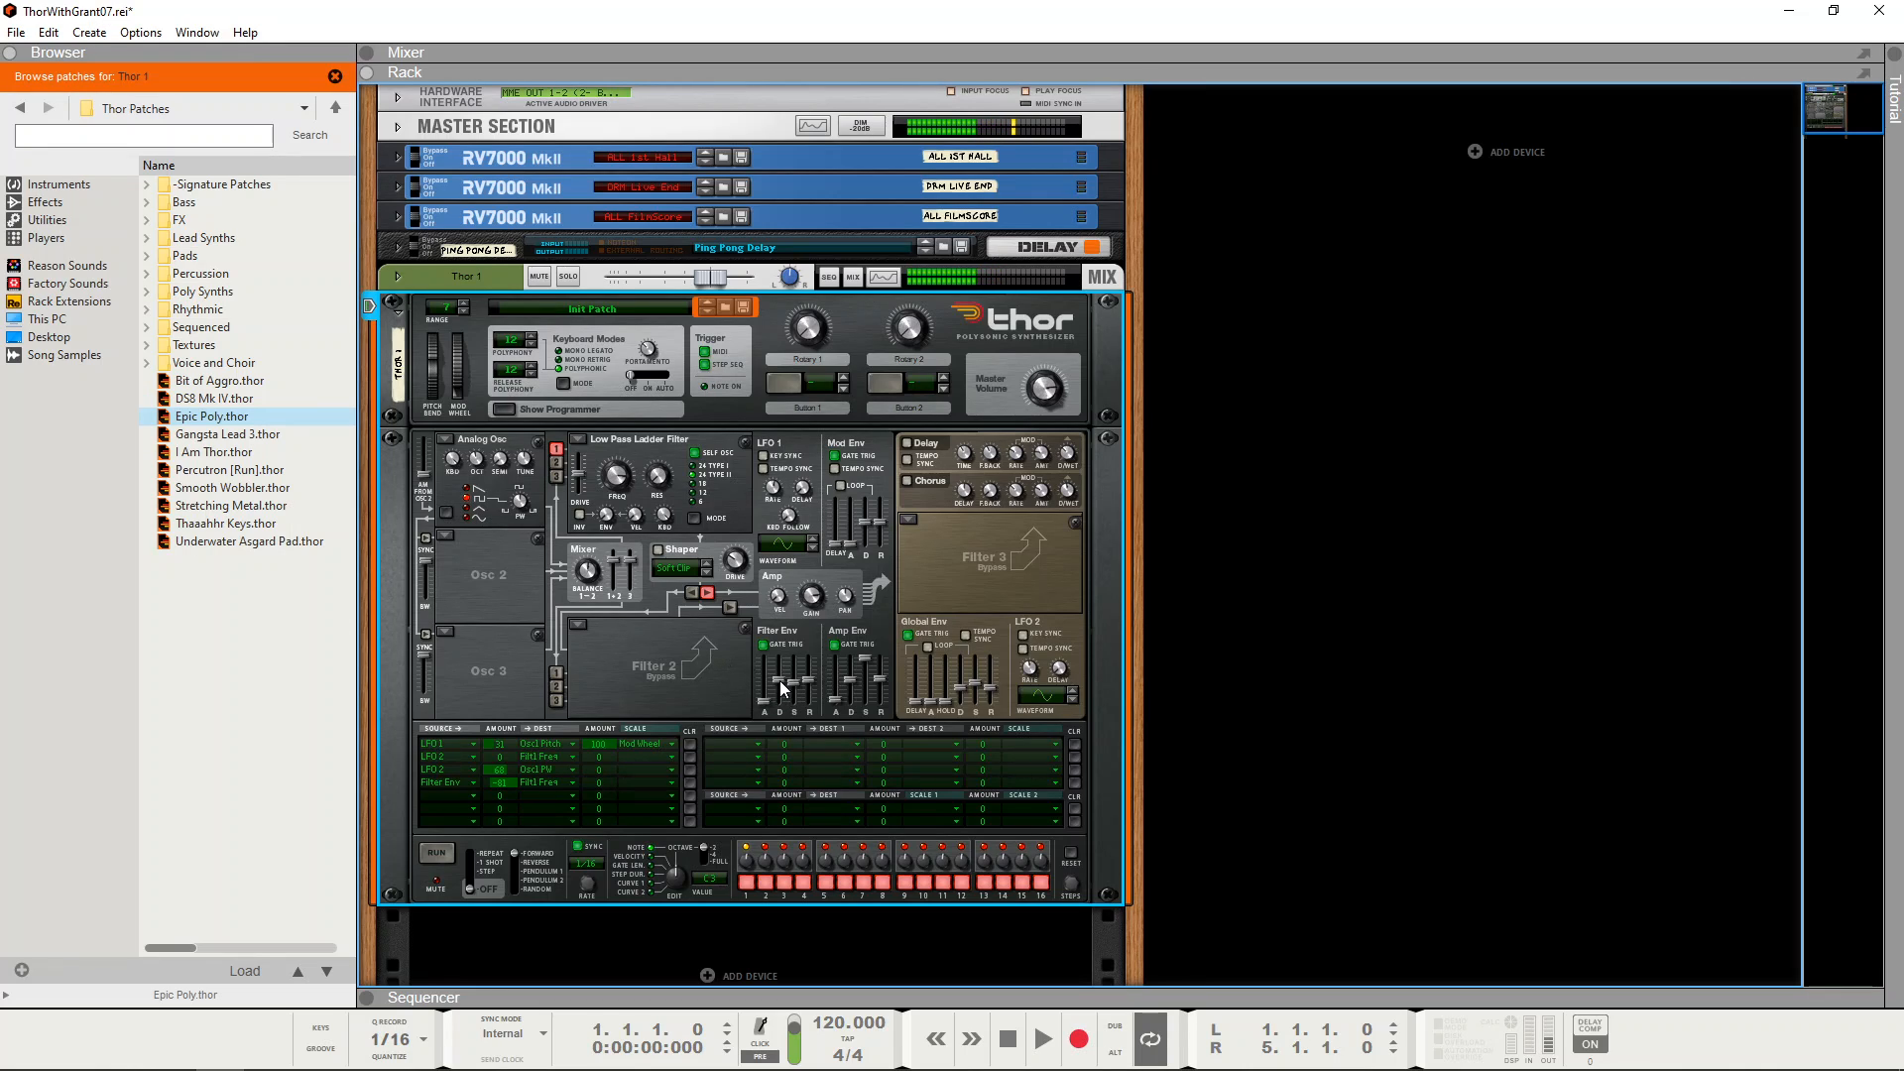
Step: Reshape the filter envelope by adjusting its decay and setting its release to about 1.60 s
{"action": "mouse_move", "coordinate": [777, 681]}
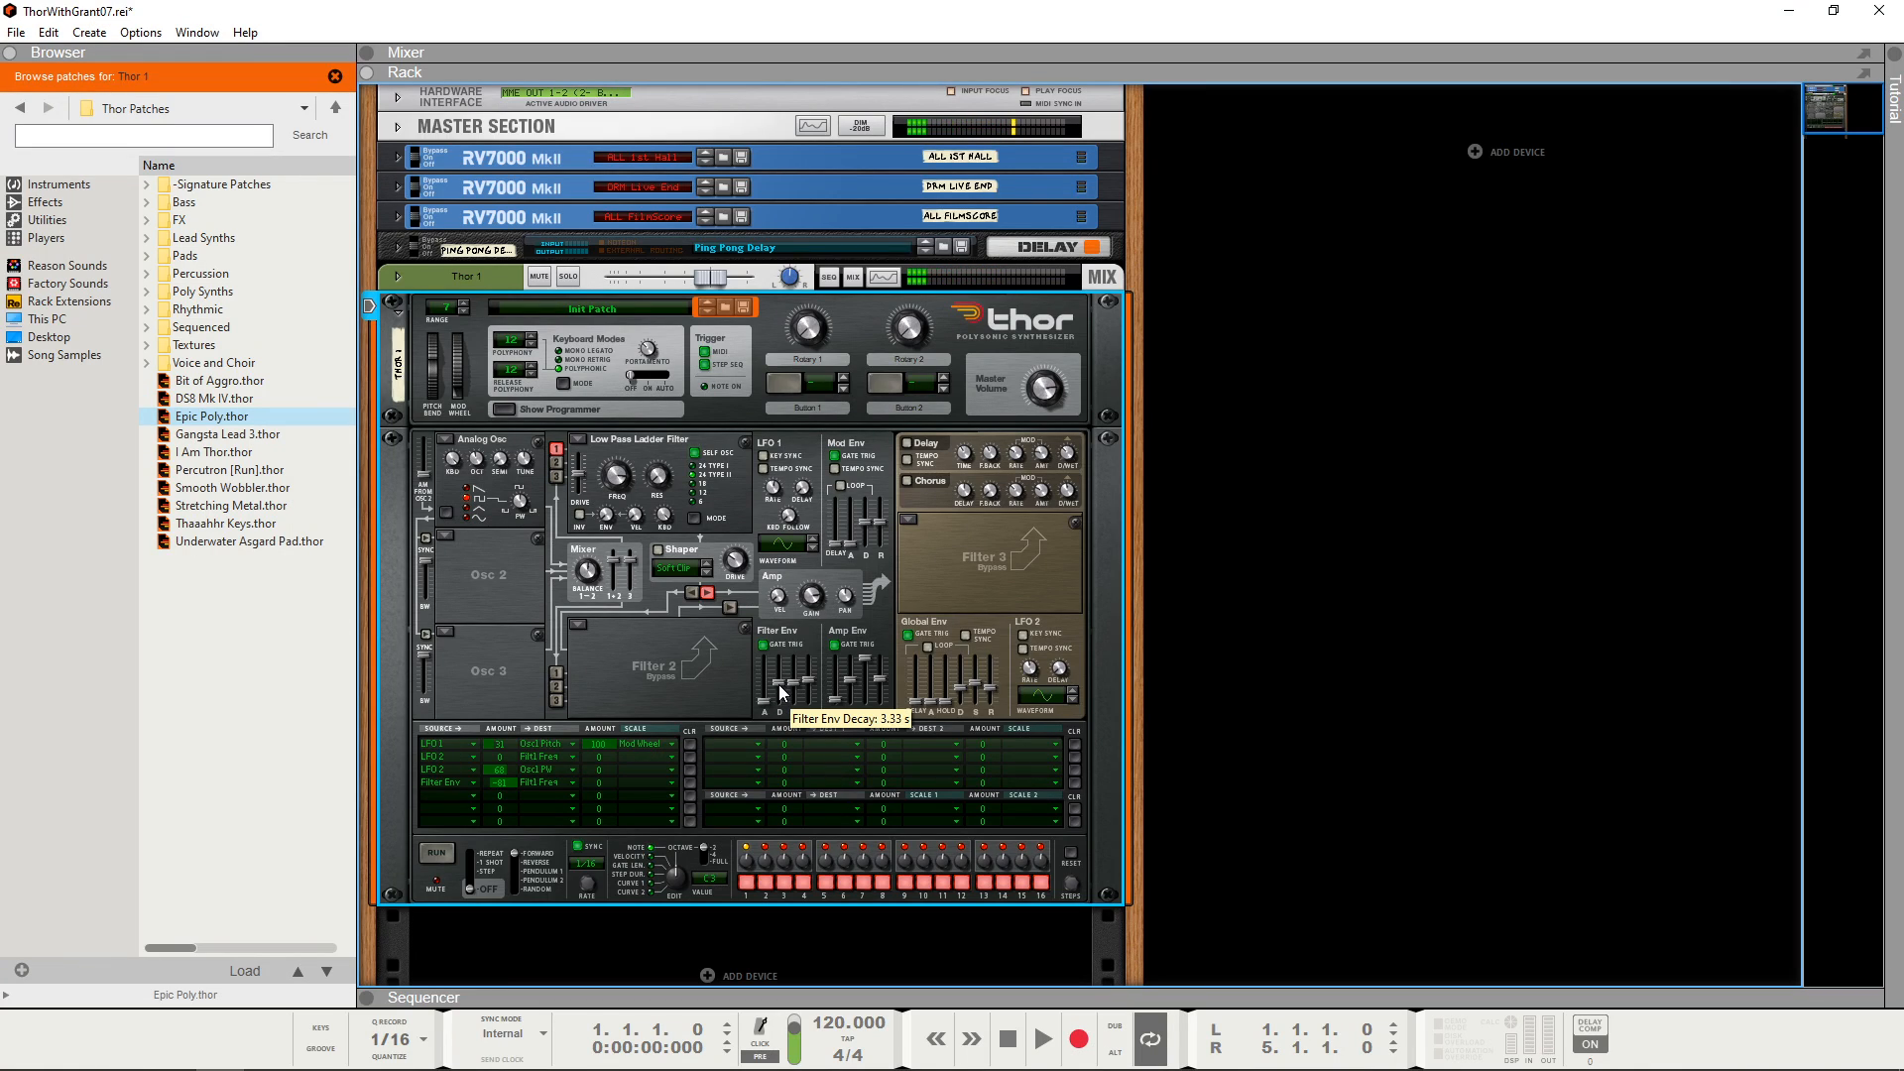
{"action": "left_click_drag", "start_coordinate": [777, 685], "coordinate": [778, 692]}
{"action": "left_click_drag", "start_coordinate": [778, 692], "coordinate": [793, 670]}
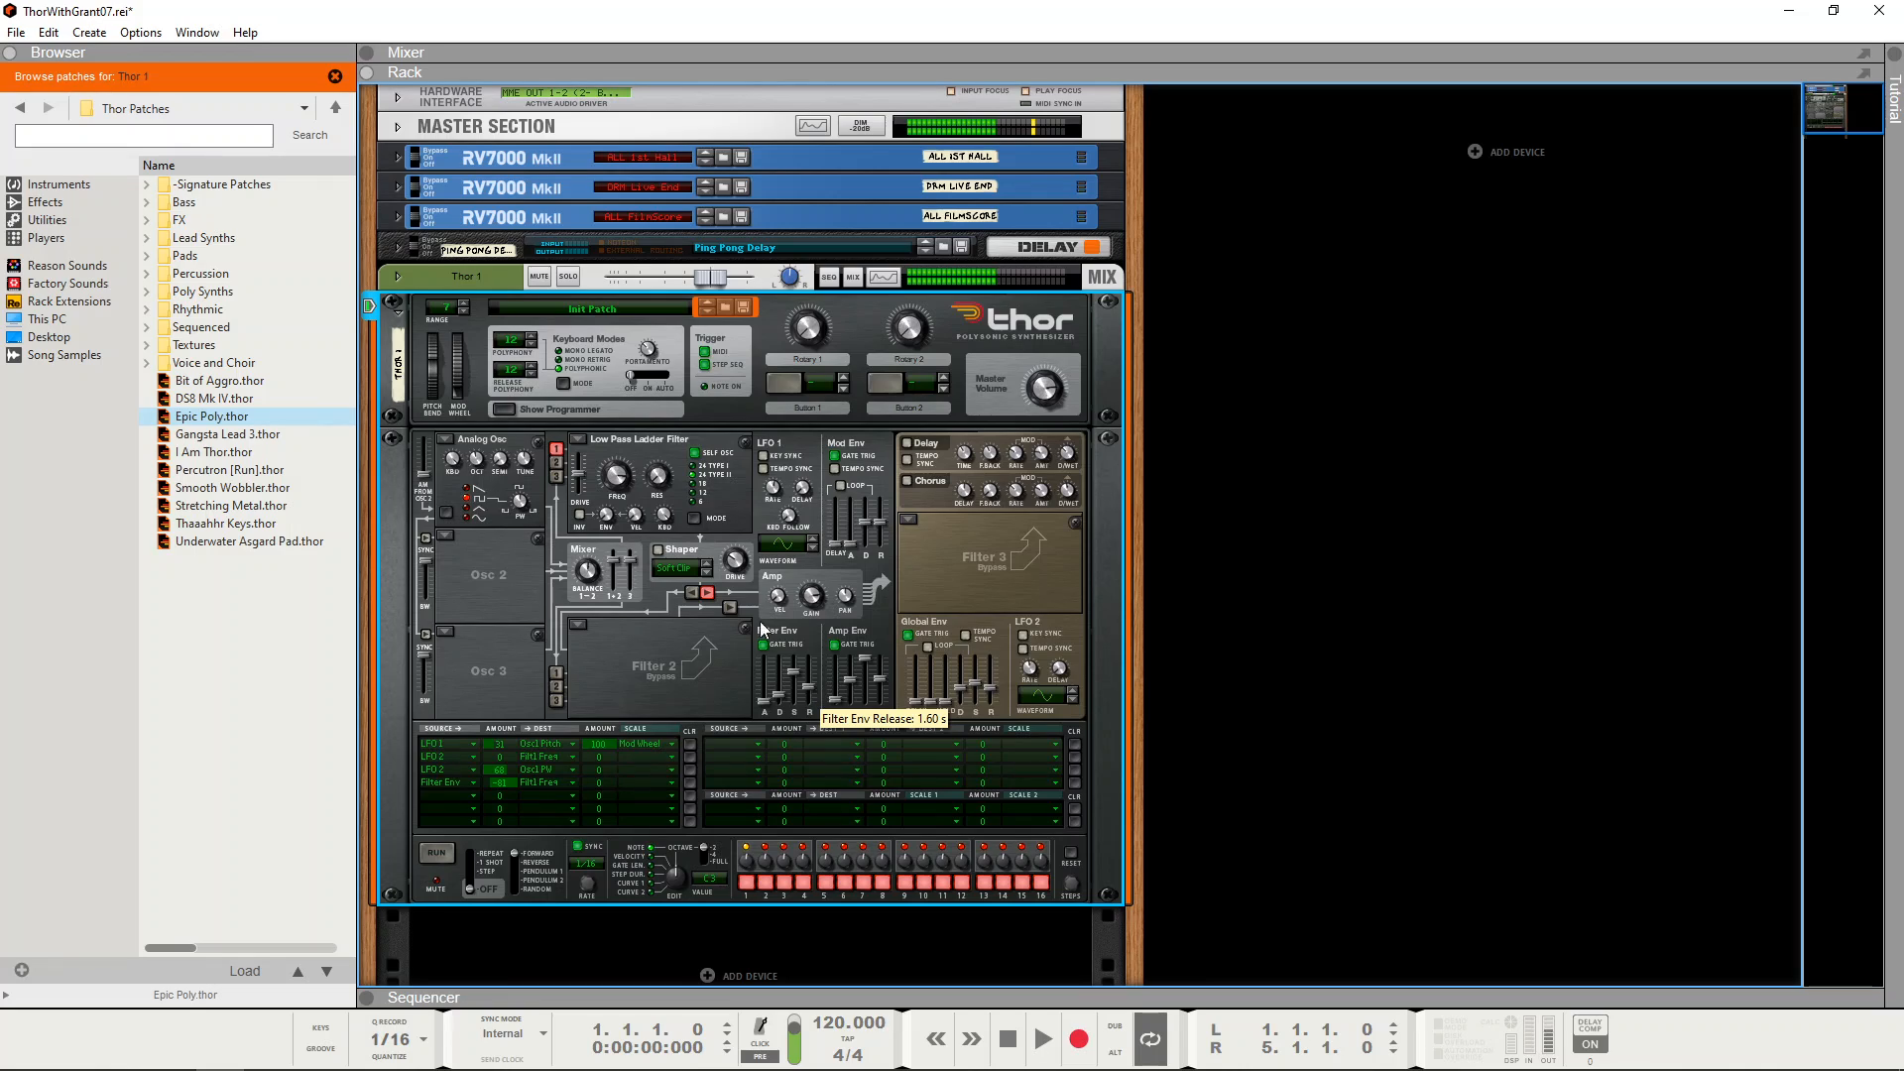
Step: Adjust the Low Pass Ladder Filter's resonance and set the Filter Env modulation amount to 0
{"action": "left_click_drag", "start_coordinate": [655, 472], "coordinate": [655, 444]}
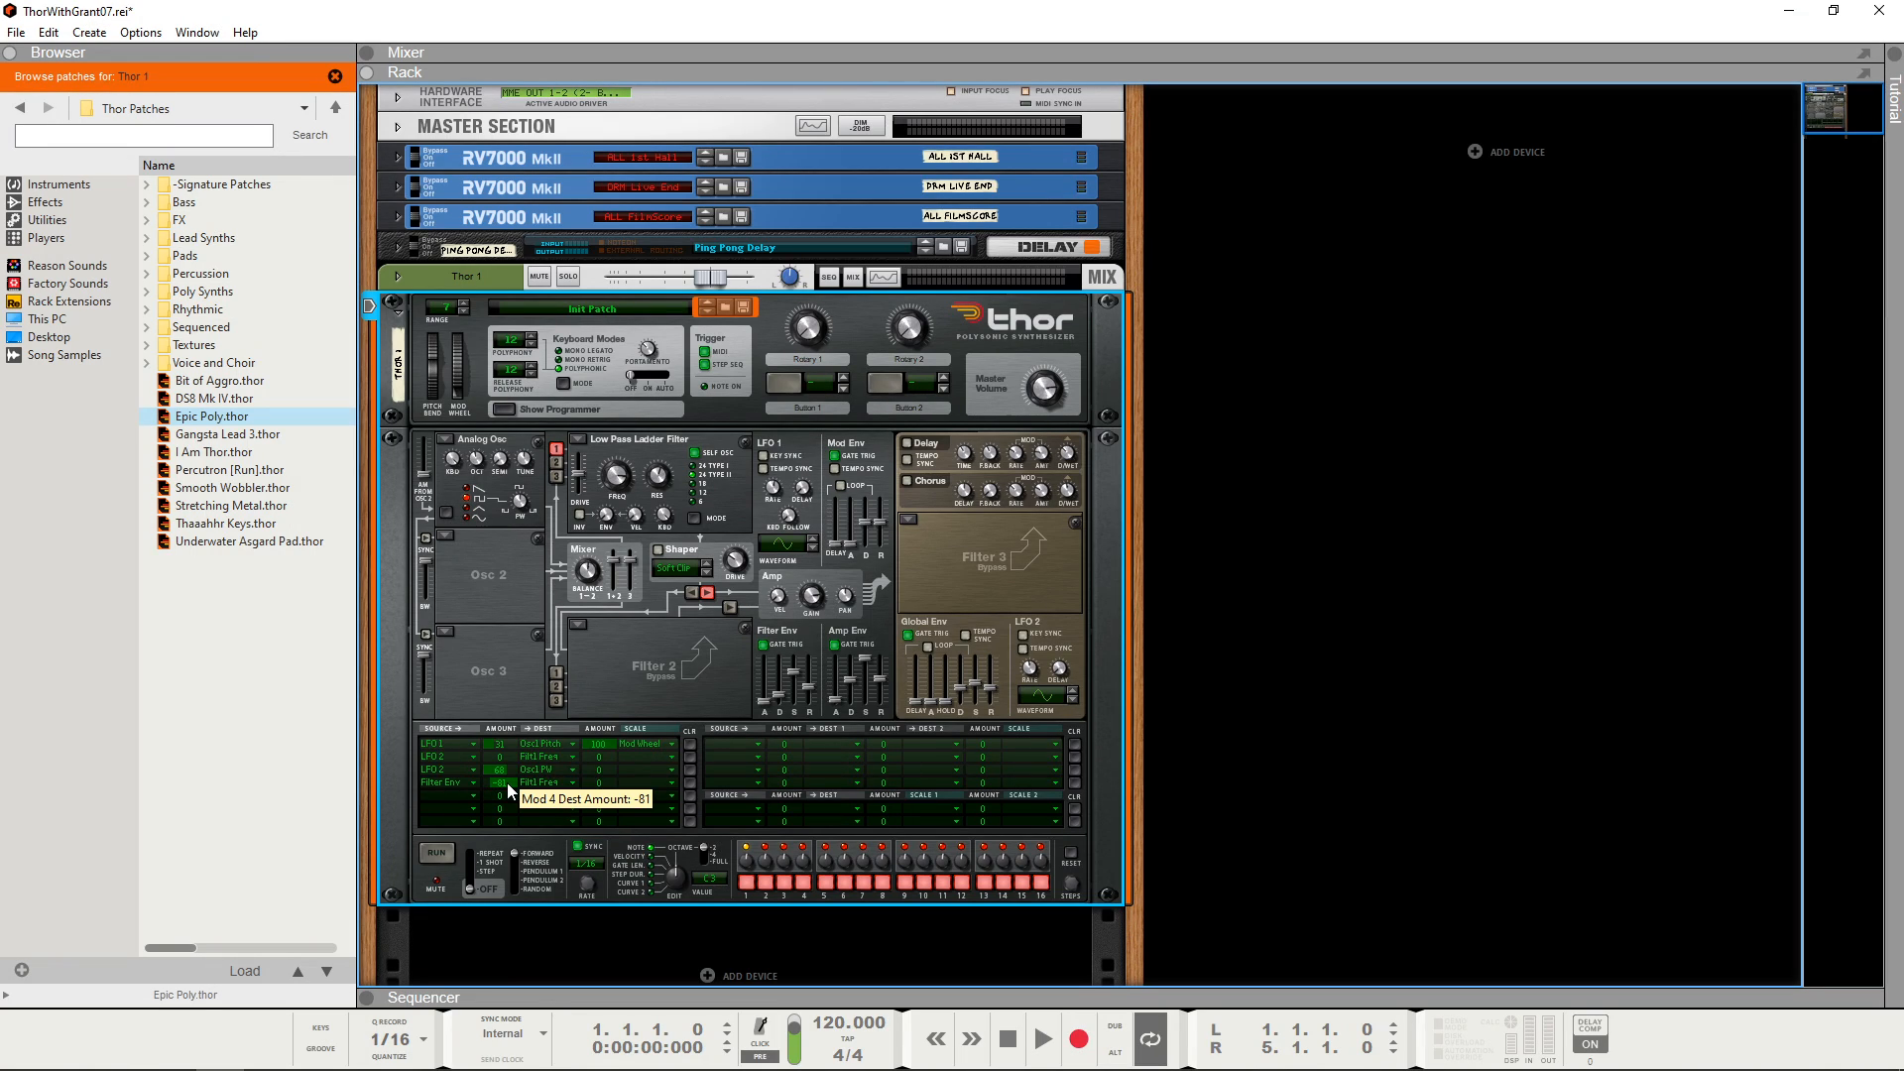
{"action": "left_click_drag", "start_coordinate": [508, 783], "coordinate": [520, 754]}
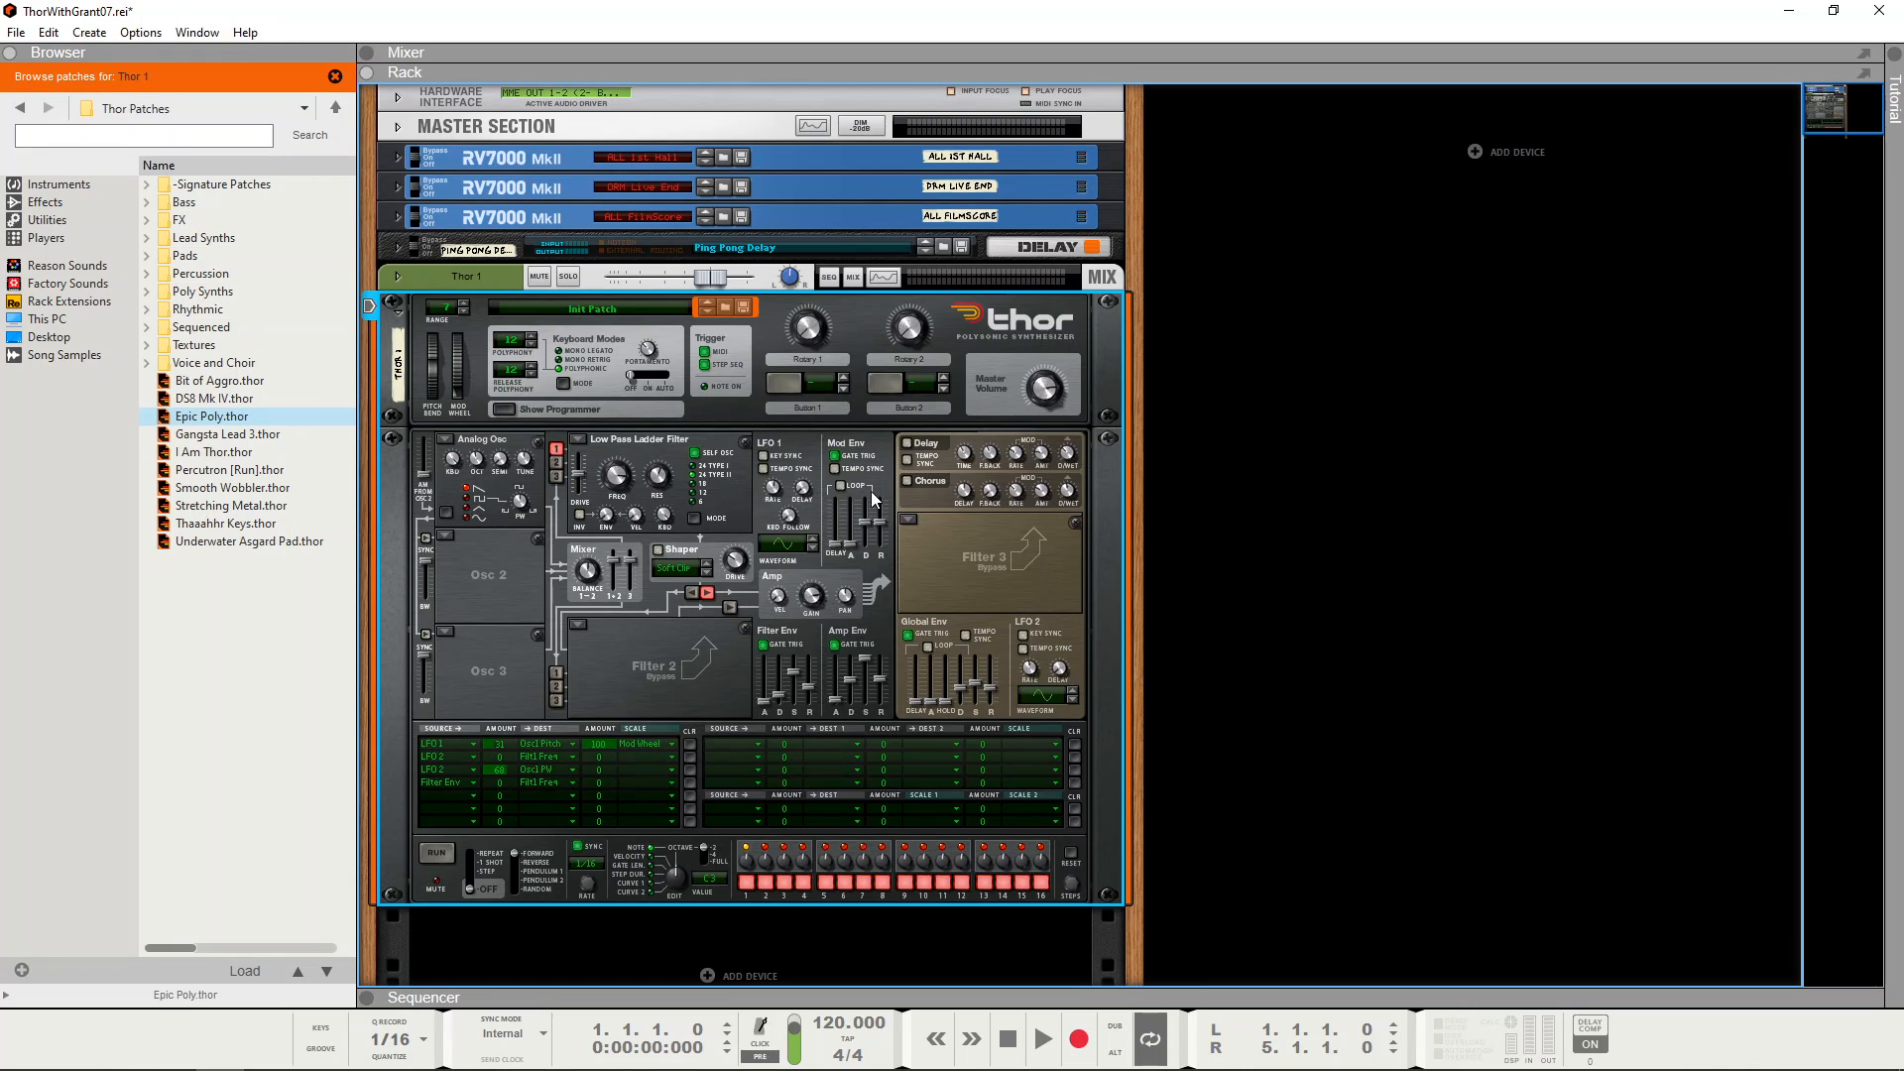
Step: Route Mod Env to Osc 1 PW in the fifth modulation row
{"action": "left_click_drag", "start_coordinate": [884, 514], "coordinate": [871, 504]}
{"action": "mouse_move", "coordinate": [619, 483]}
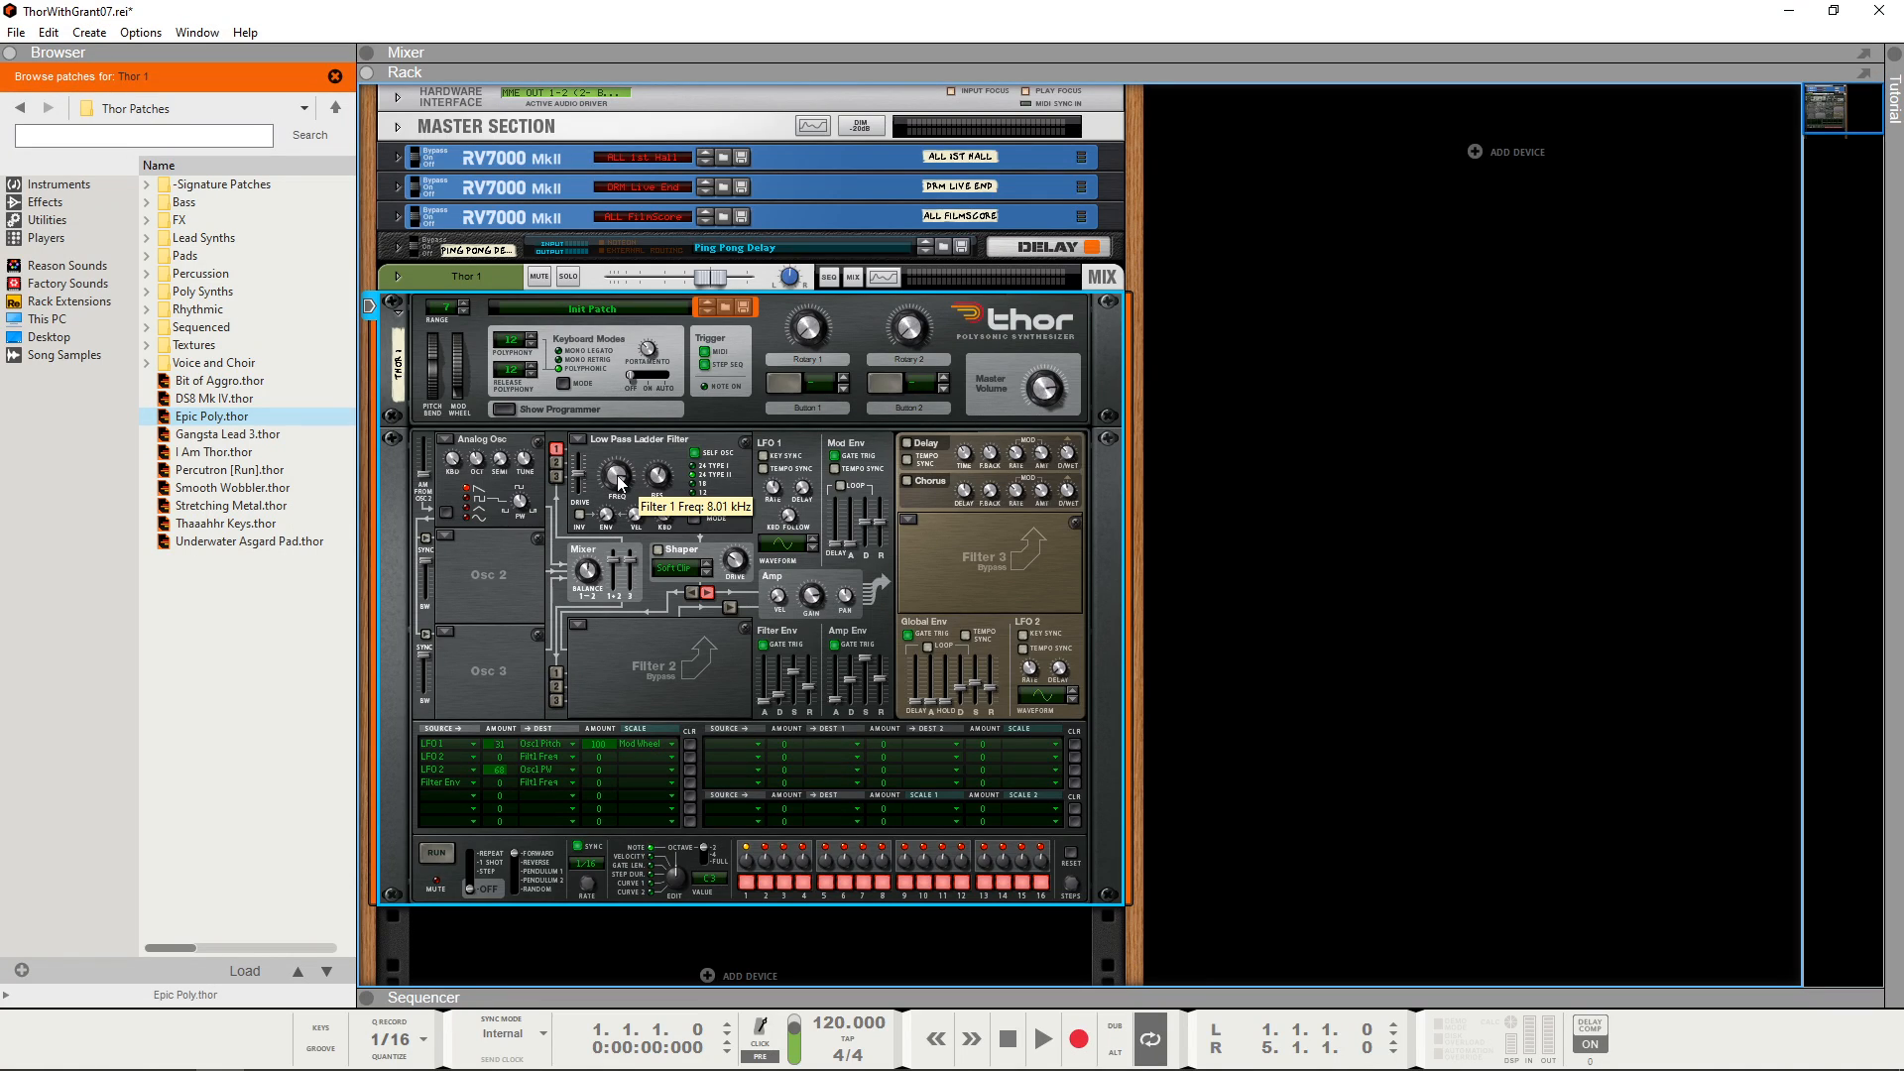
{"action": "left_click", "coordinate": [472, 798]}
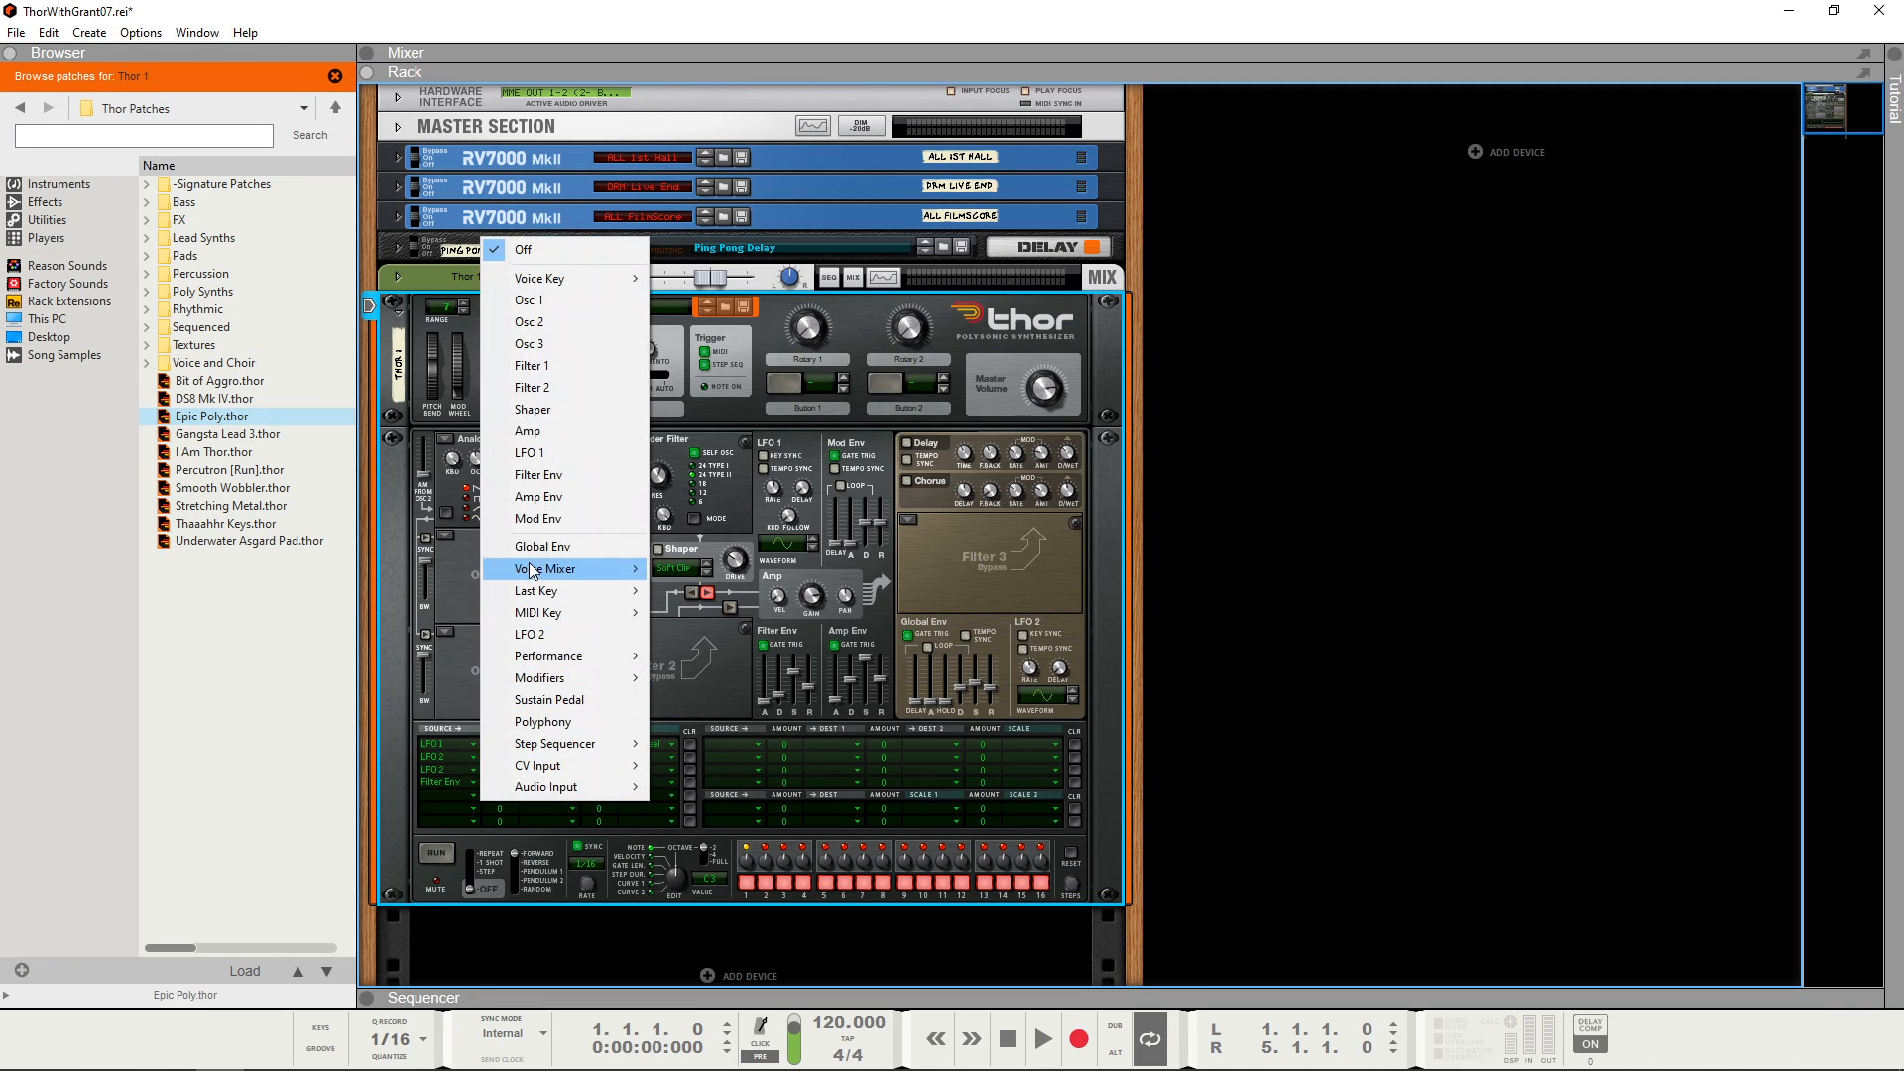
{"action": "mouse_move", "coordinate": [557, 567]}
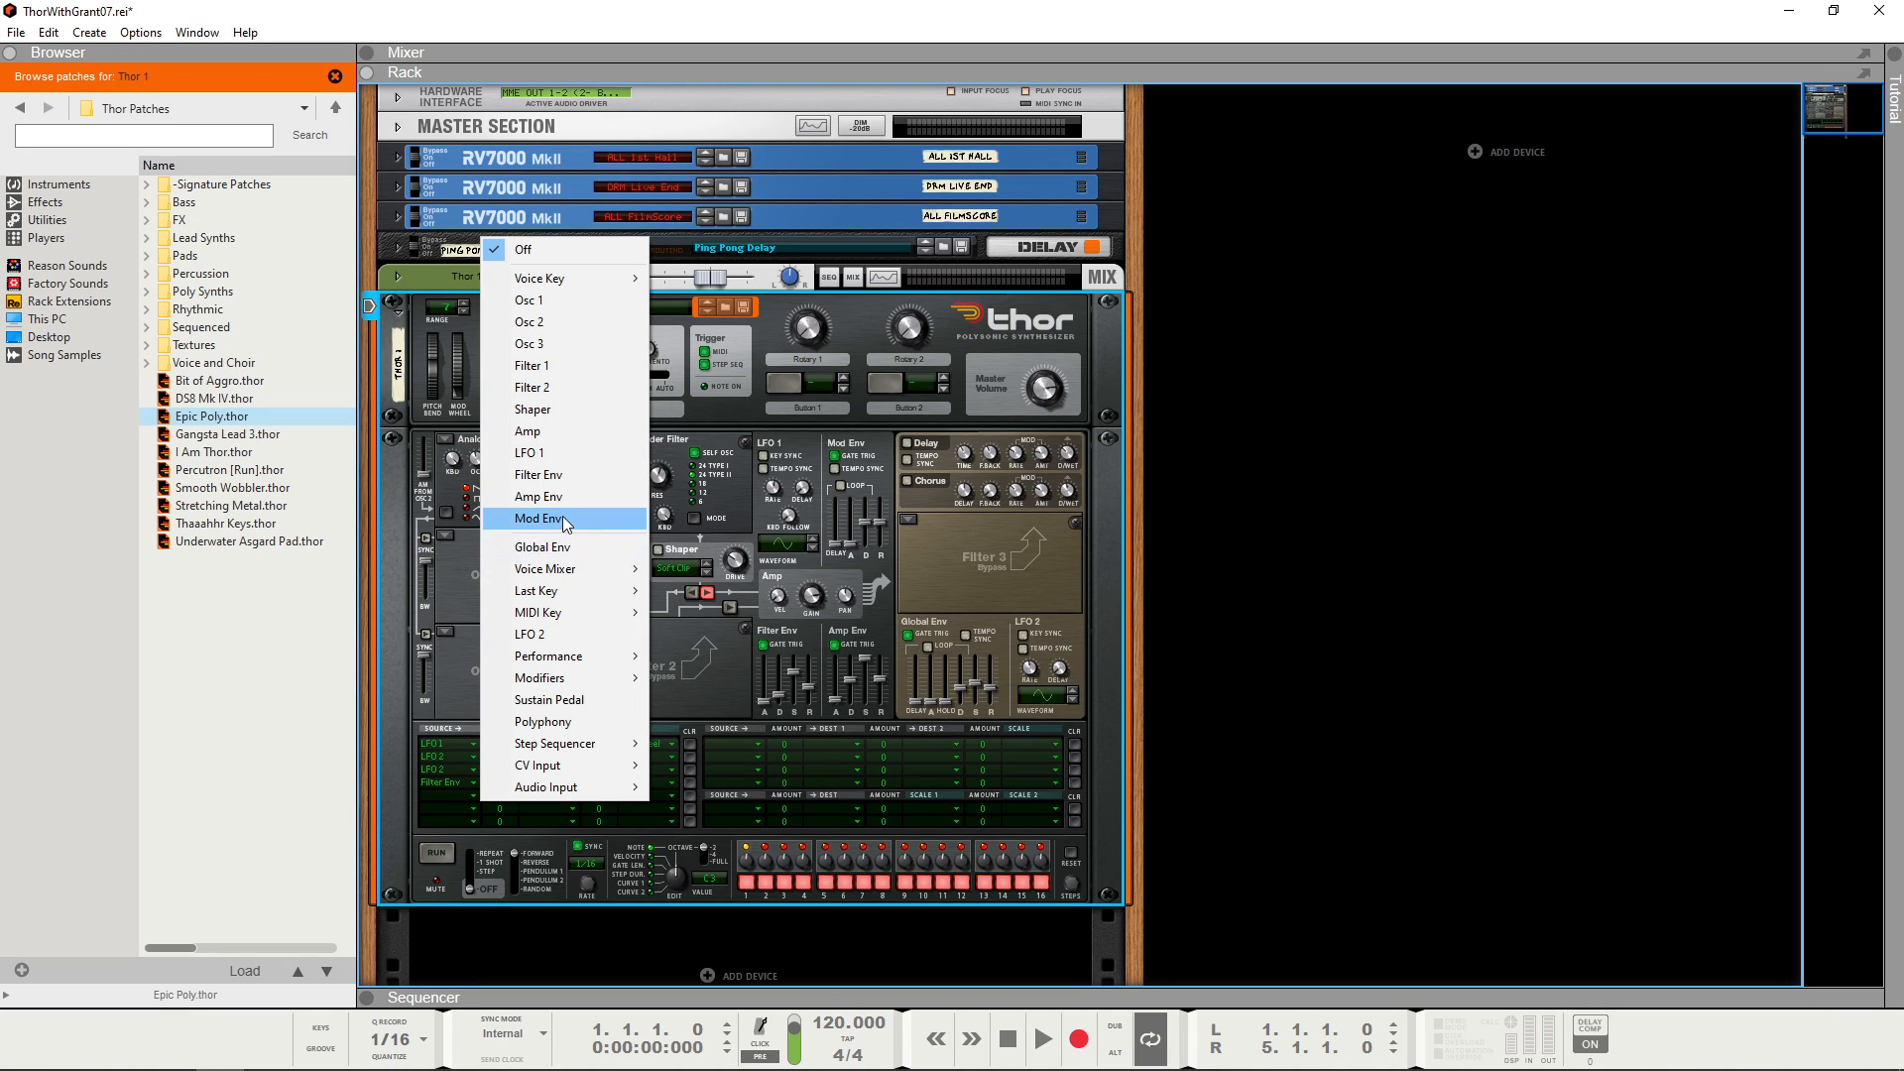
{"action": "left_click", "coordinate": [563, 518]}
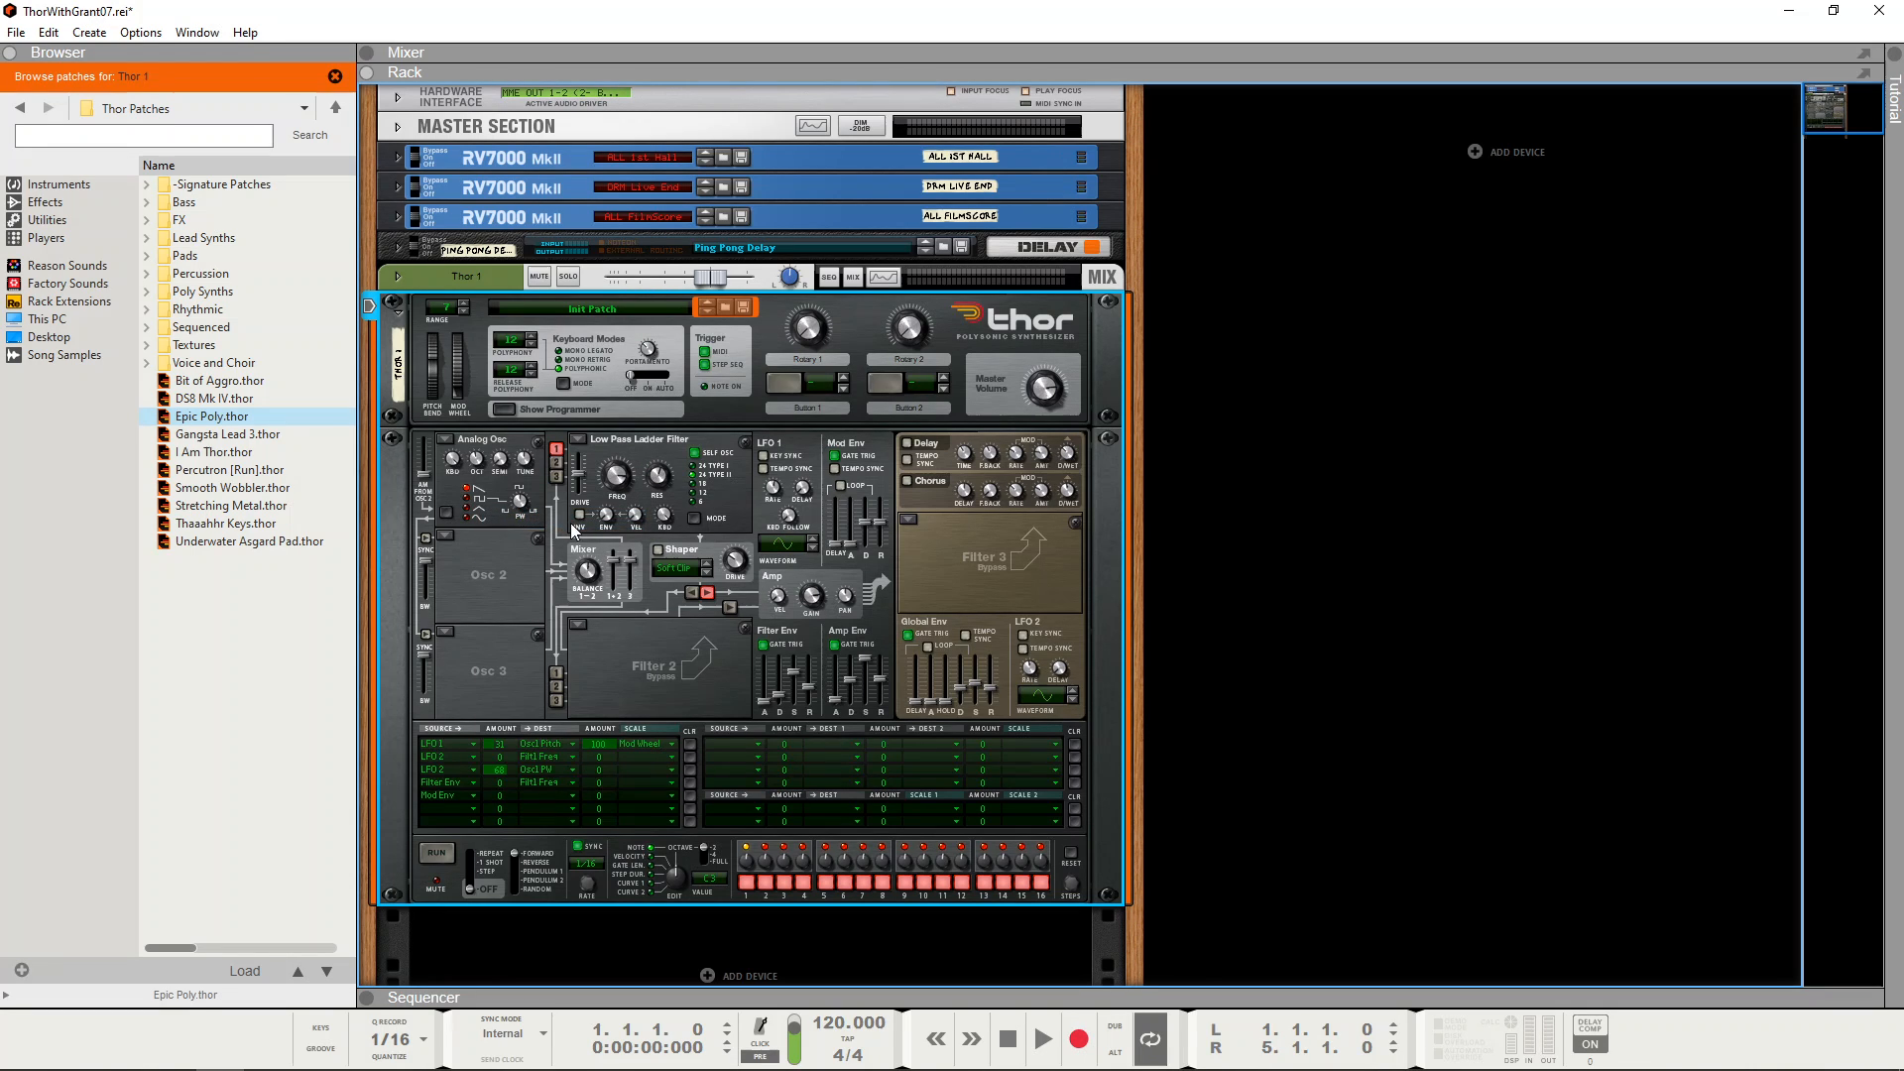
{"action": "left_click", "coordinate": [571, 795]}
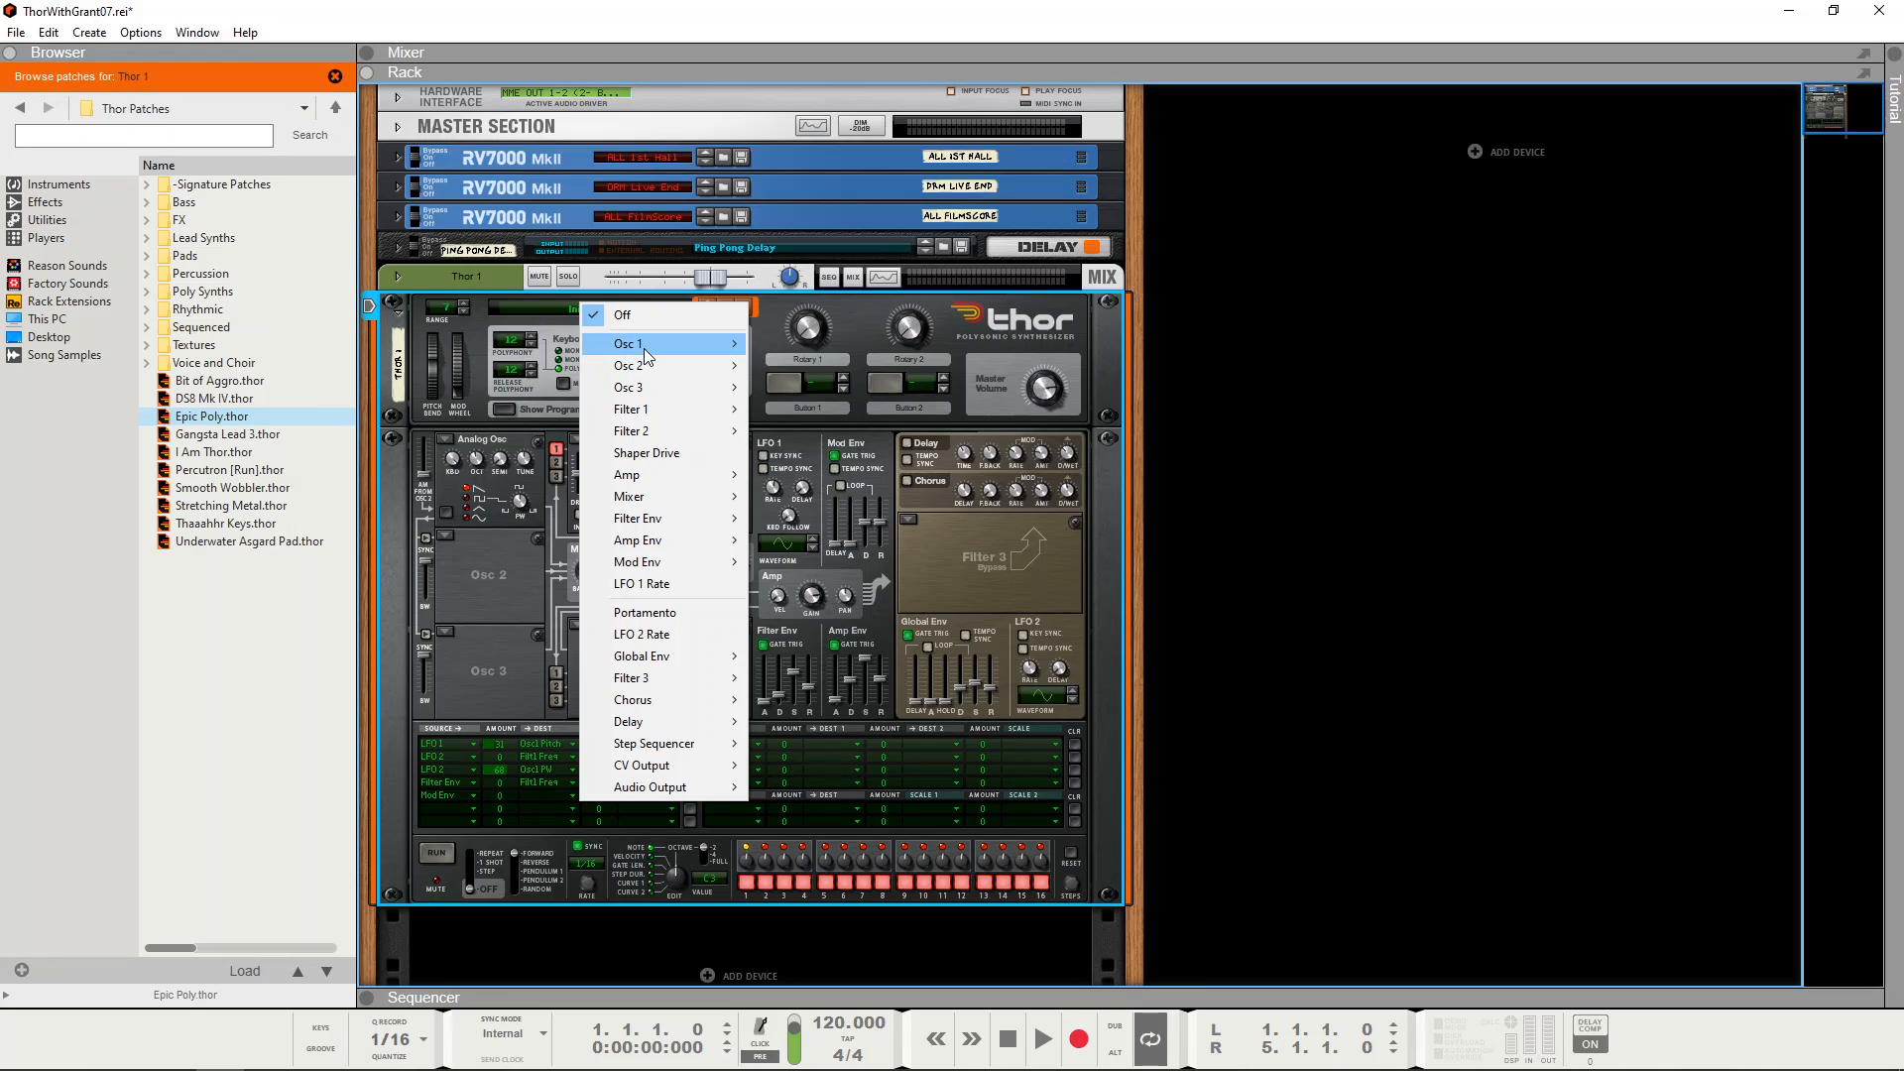
{"action": "mouse_move", "coordinate": [646, 344]}
{"action": "left_click", "coordinate": [811, 391]}
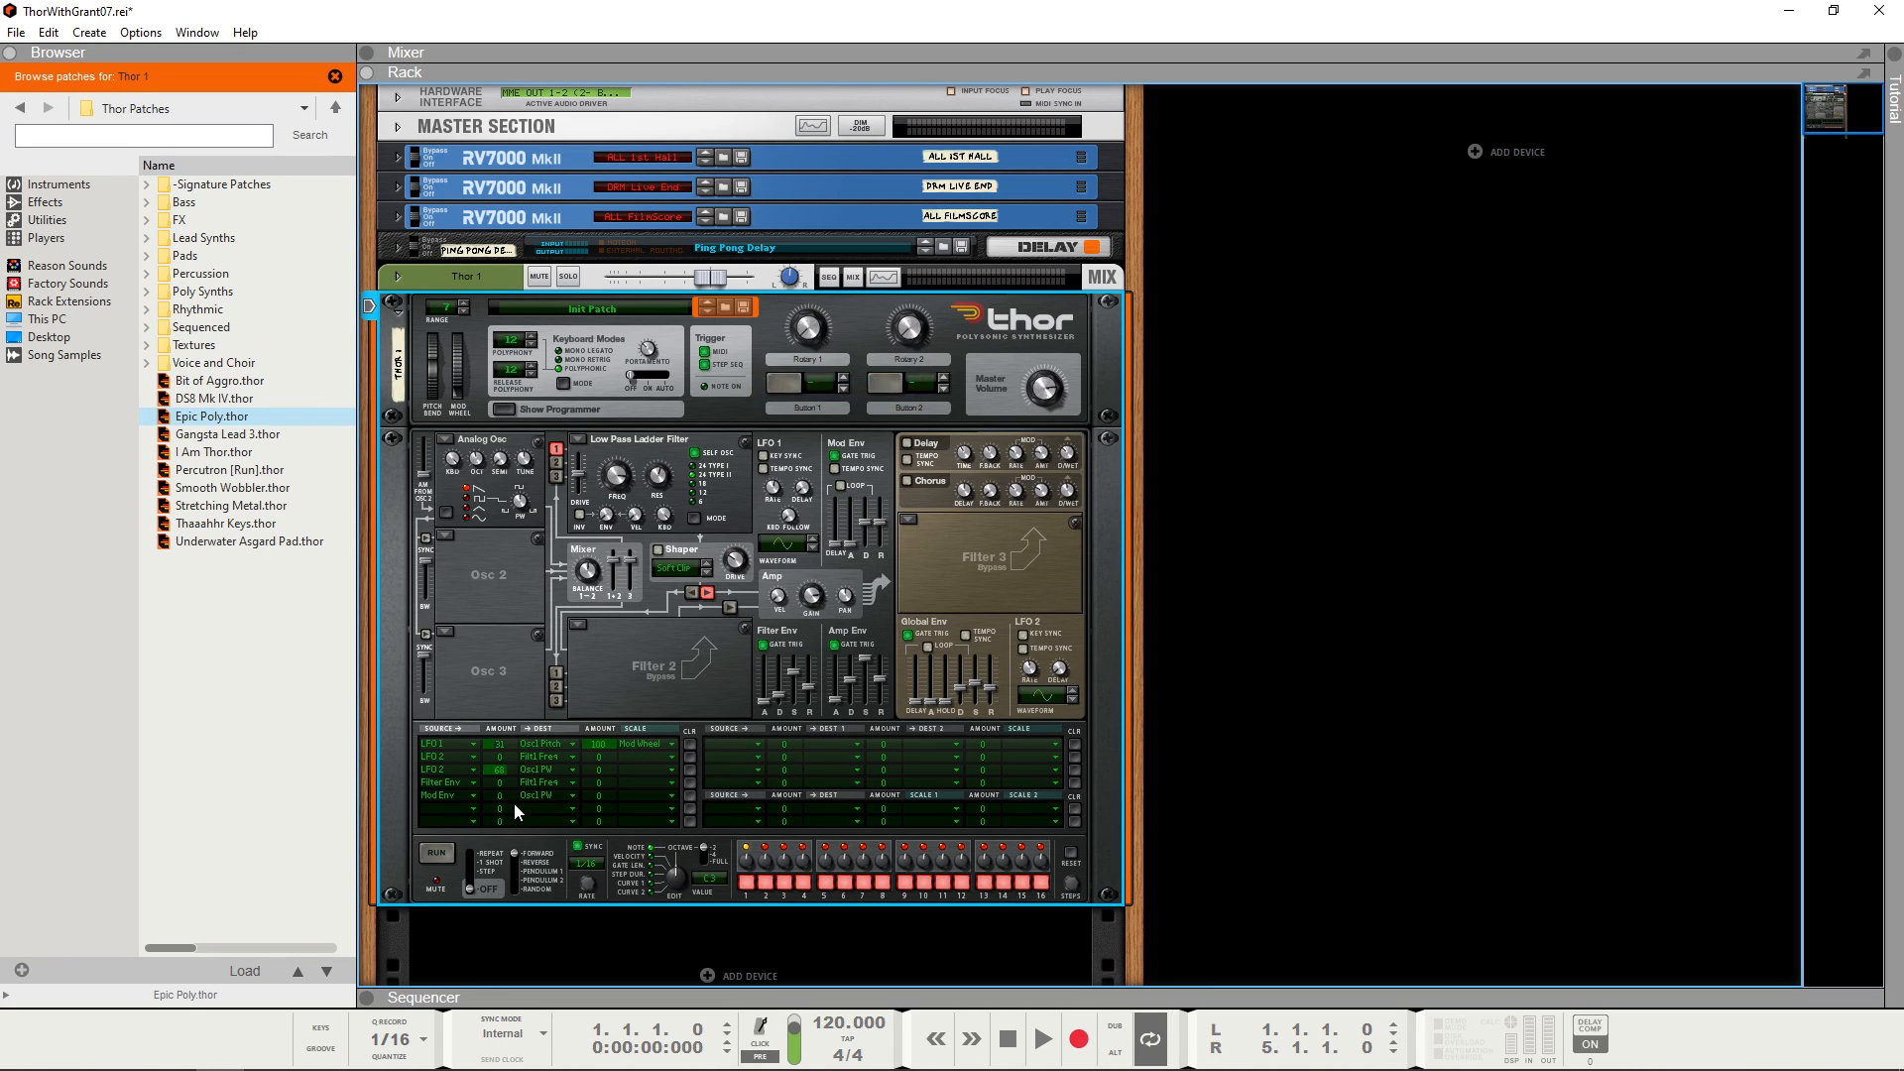
Step: Set the LFO 2 pulse-width modulation amount to 0 and the Mod Env amount on Osc 1 PW to 77
{"action": "left_click_drag", "start_coordinate": [504, 794], "coordinate": [509, 782]}
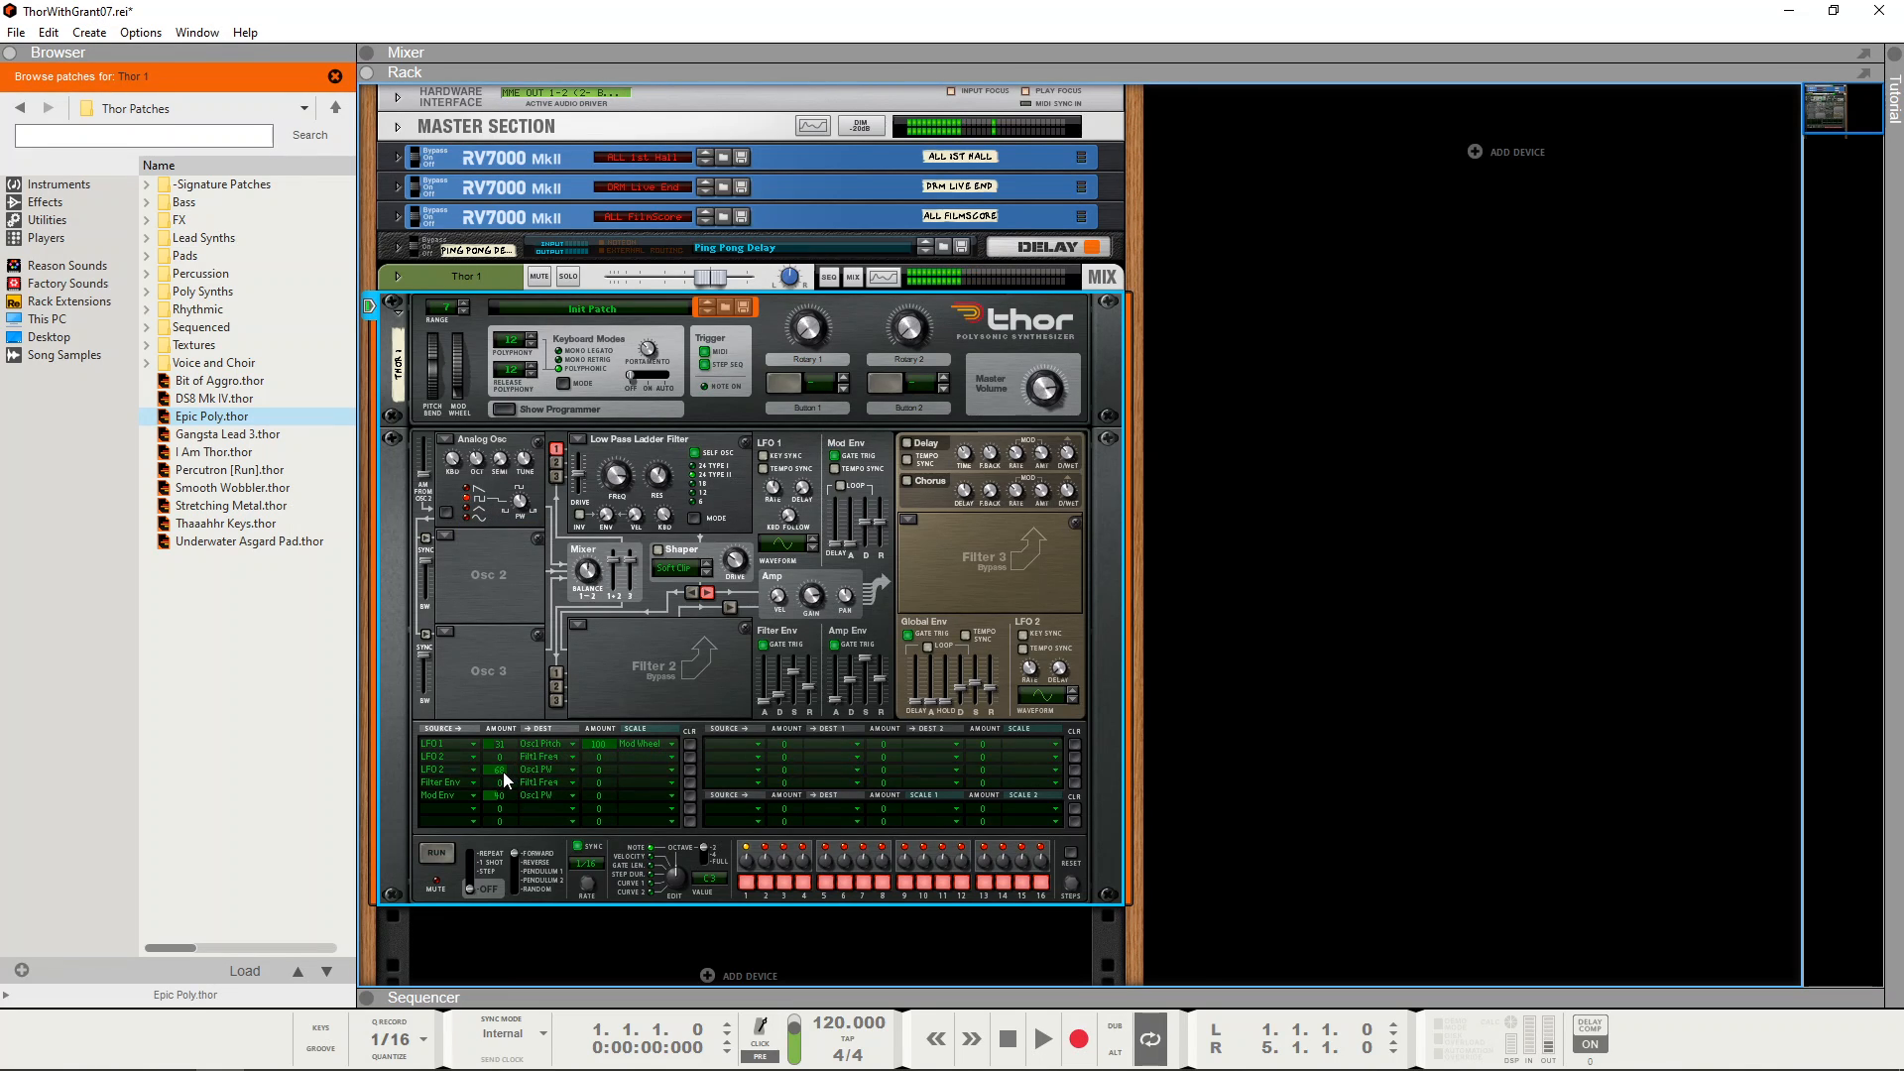
{"action": "left_click_drag", "start_coordinate": [501, 772], "coordinate": [510, 794]}
{"action": "left_click_drag", "start_coordinate": [504, 791], "coordinate": [511, 784]}
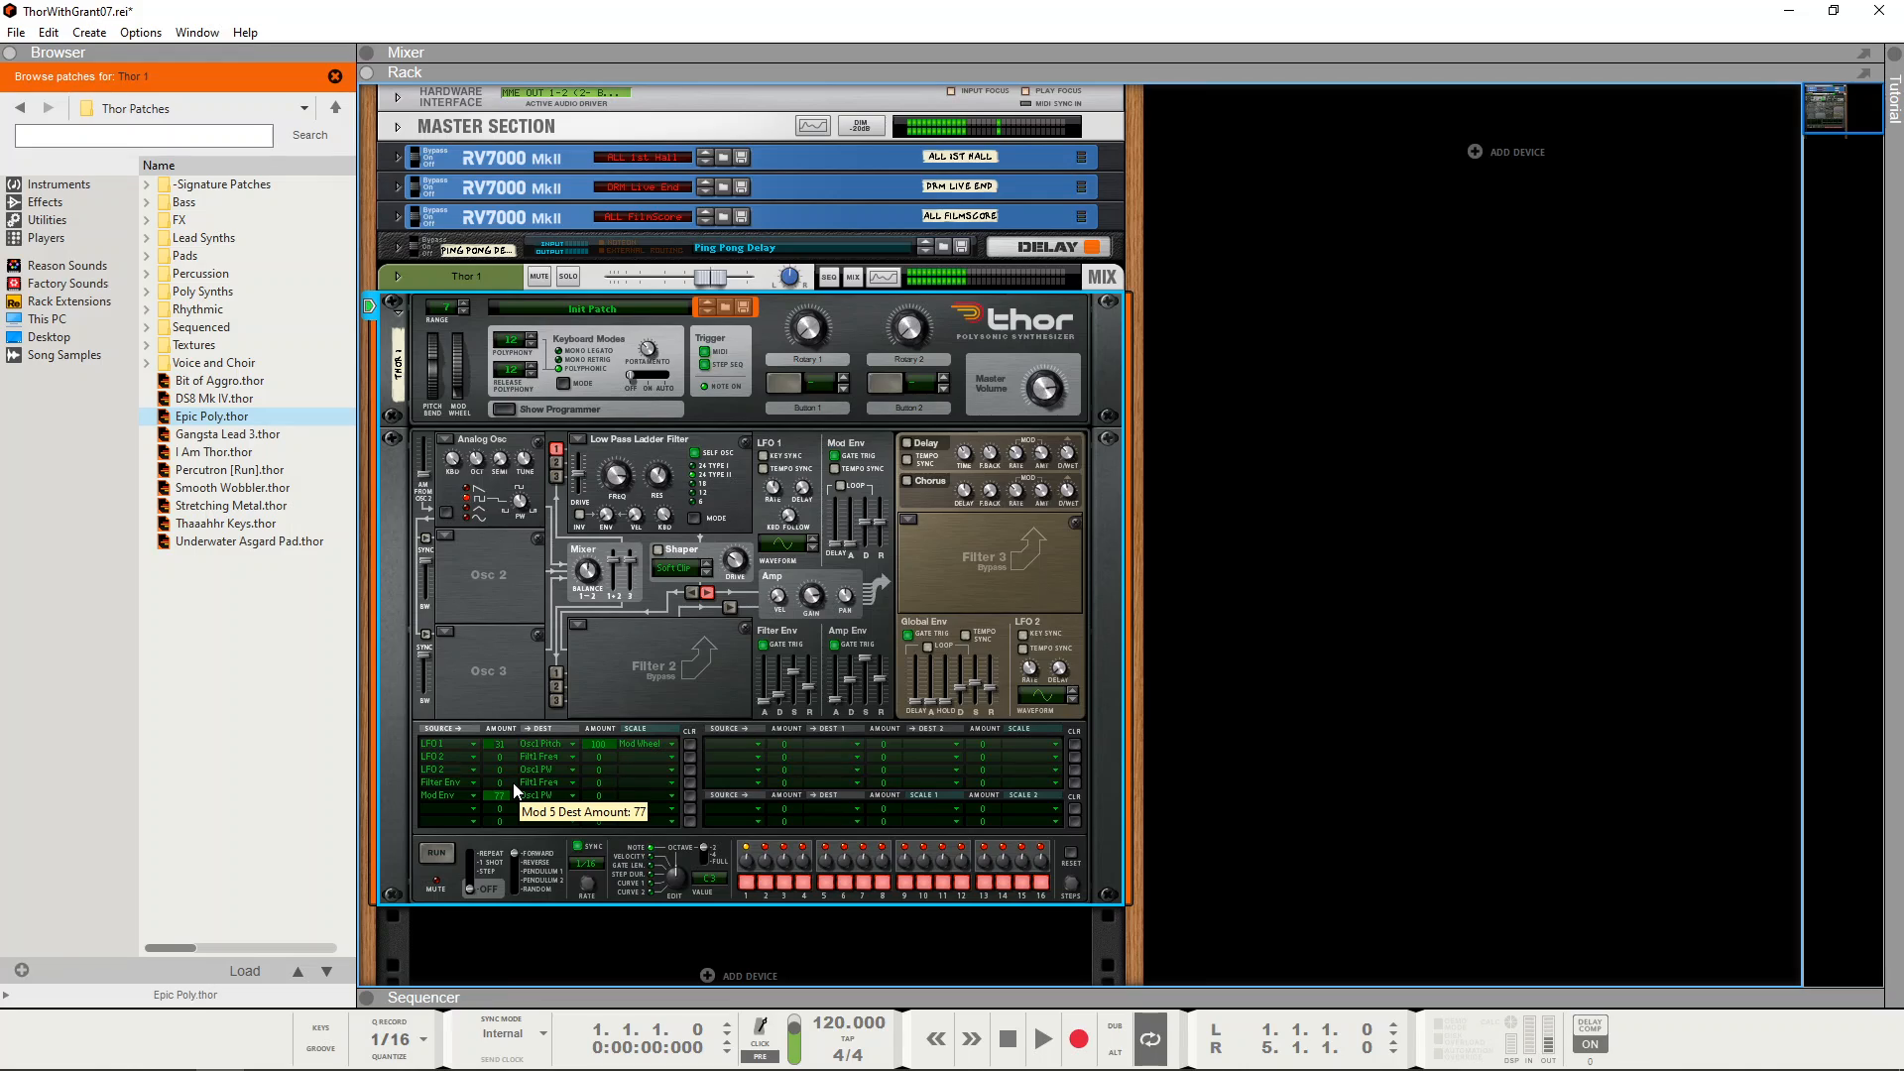
{"action": "left_click_drag", "start_coordinate": [514, 792], "coordinate": [533, 796]}
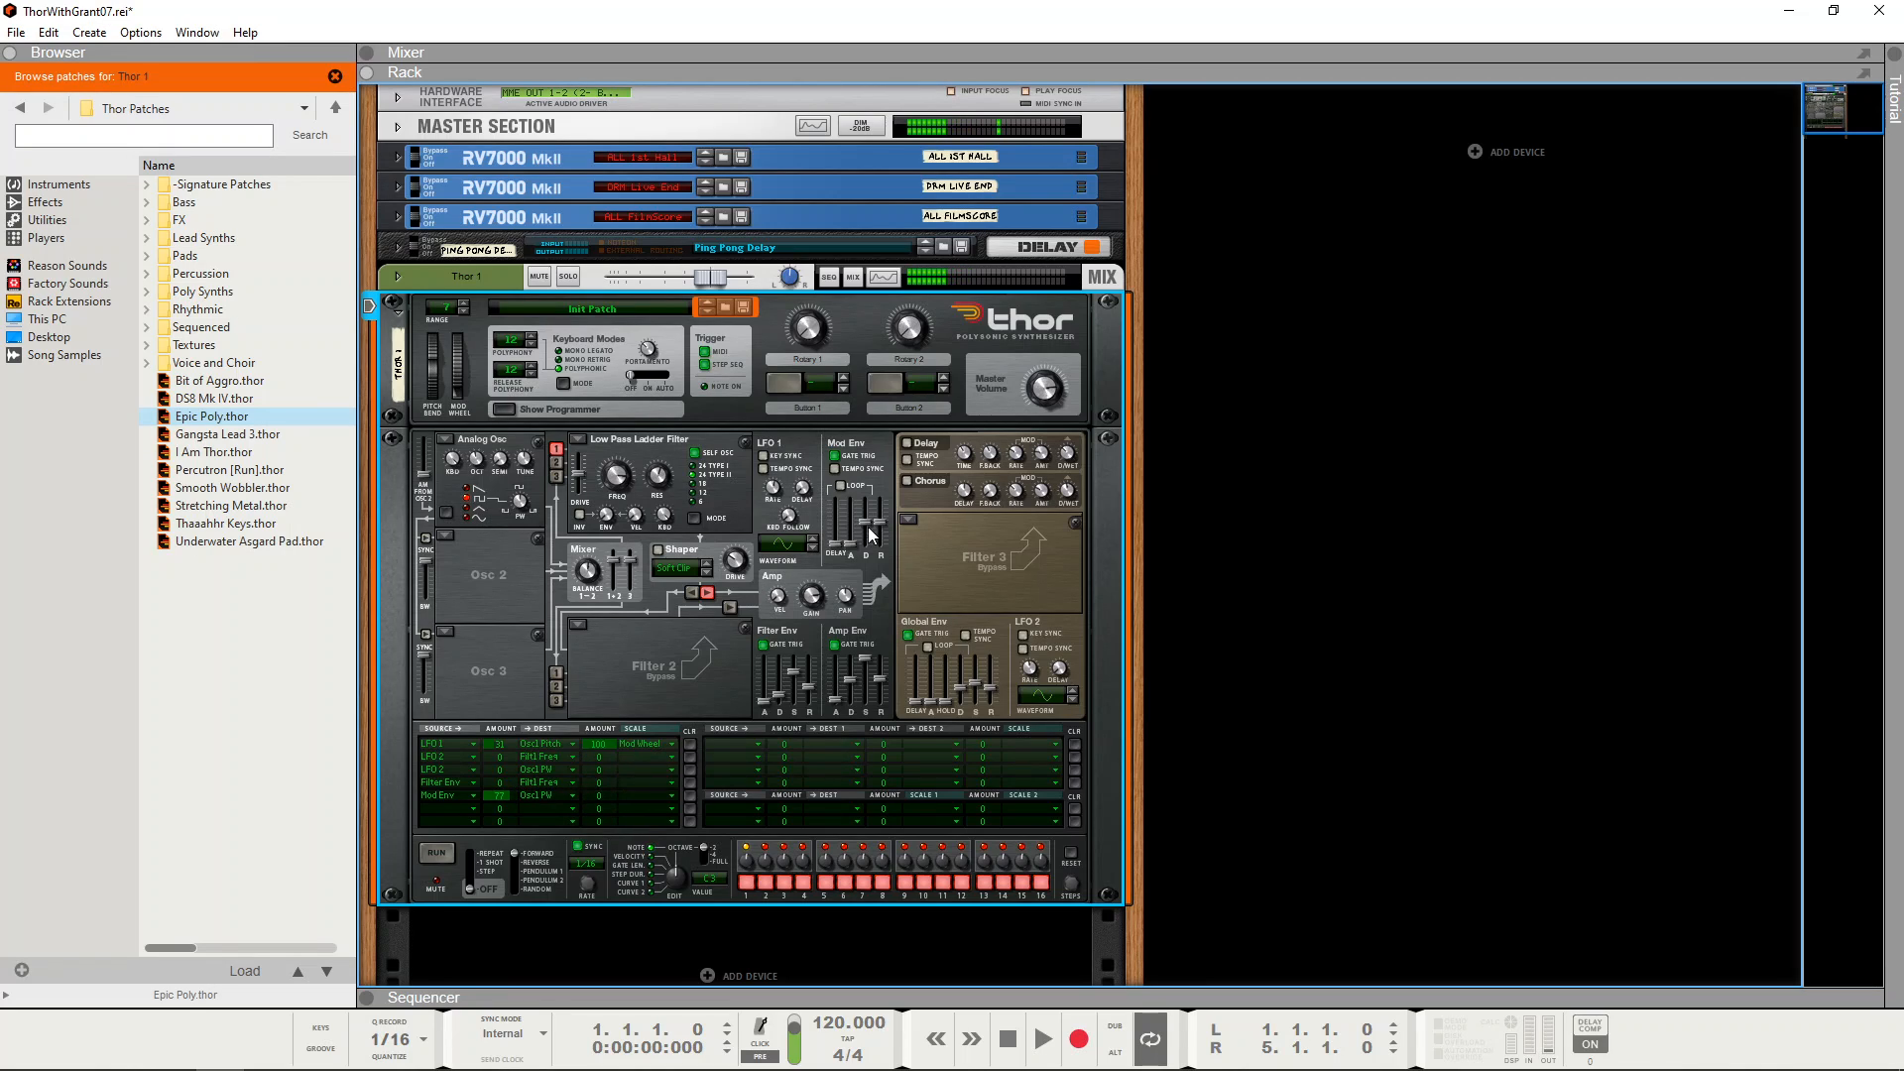
Step: Adjust the Mod Env and Amp Env faders, and set the Mod Env modulation amount on Osc 1 PW to 0
{"action": "left_click_drag", "start_coordinate": [864, 525], "coordinate": [880, 527]}
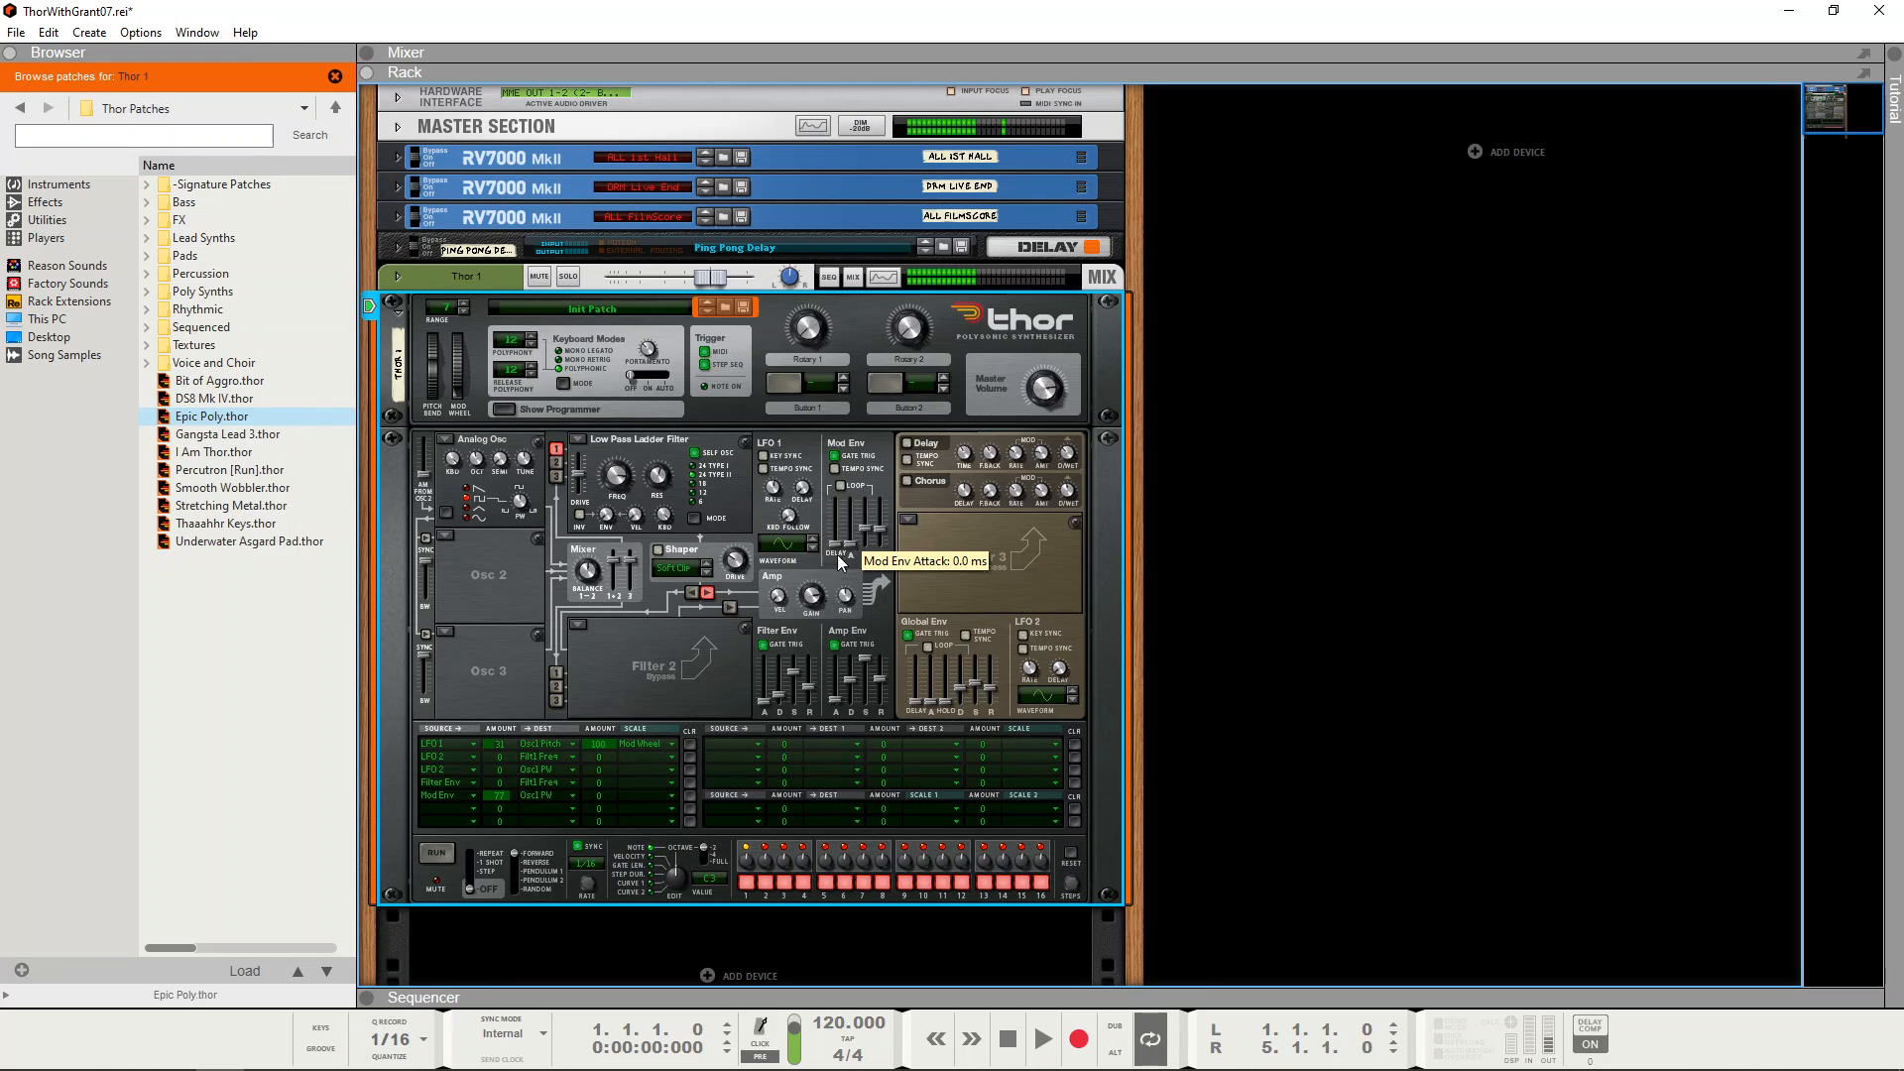
{"action": "left_click_drag", "start_coordinate": [878, 676], "coordinate": [881, 687]}
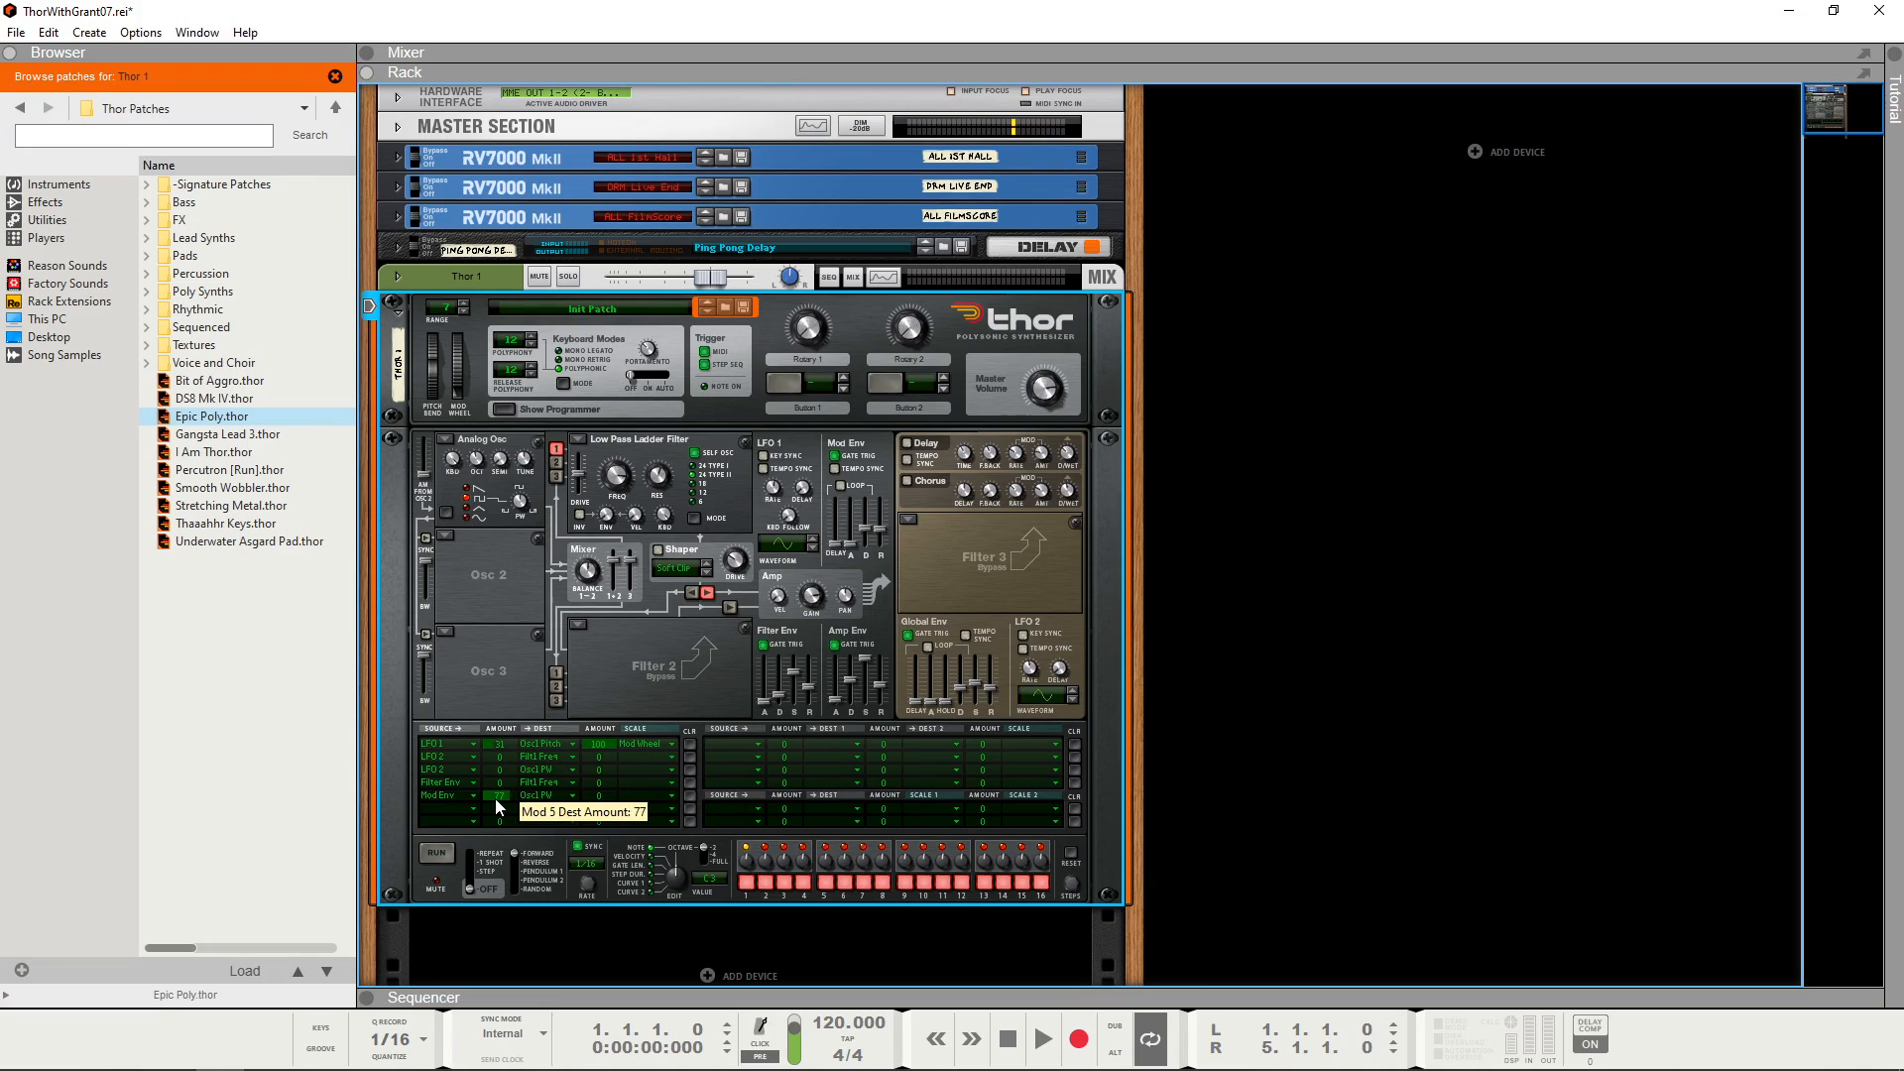
{"action": "left_click_drag", "start_coordinate": [496, 801], "coordinate": [500, 822]}
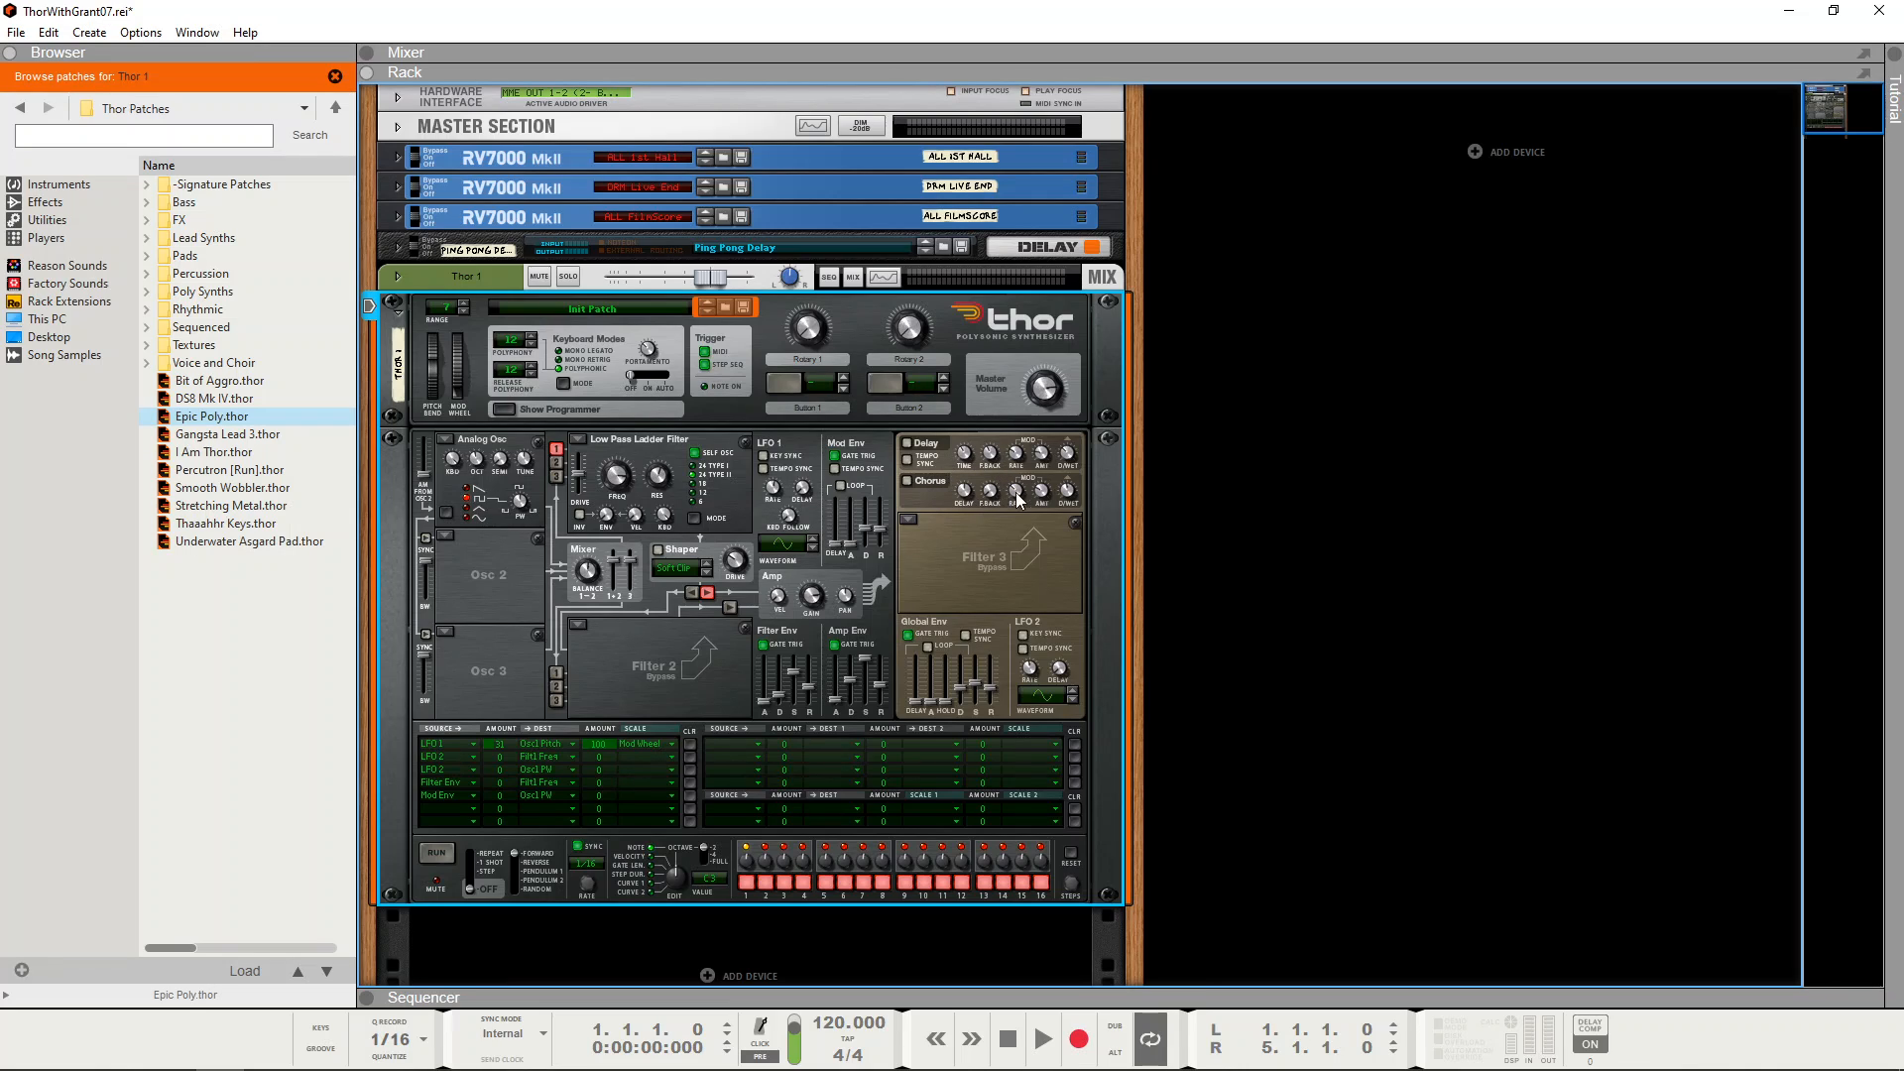
Step: Adjust the Low Pass Ladder Filter's frequency, compare the sound with and without Chorus, and leave Chorus on
{"action": "mouse_move", "coordinate": [1018, 498]}
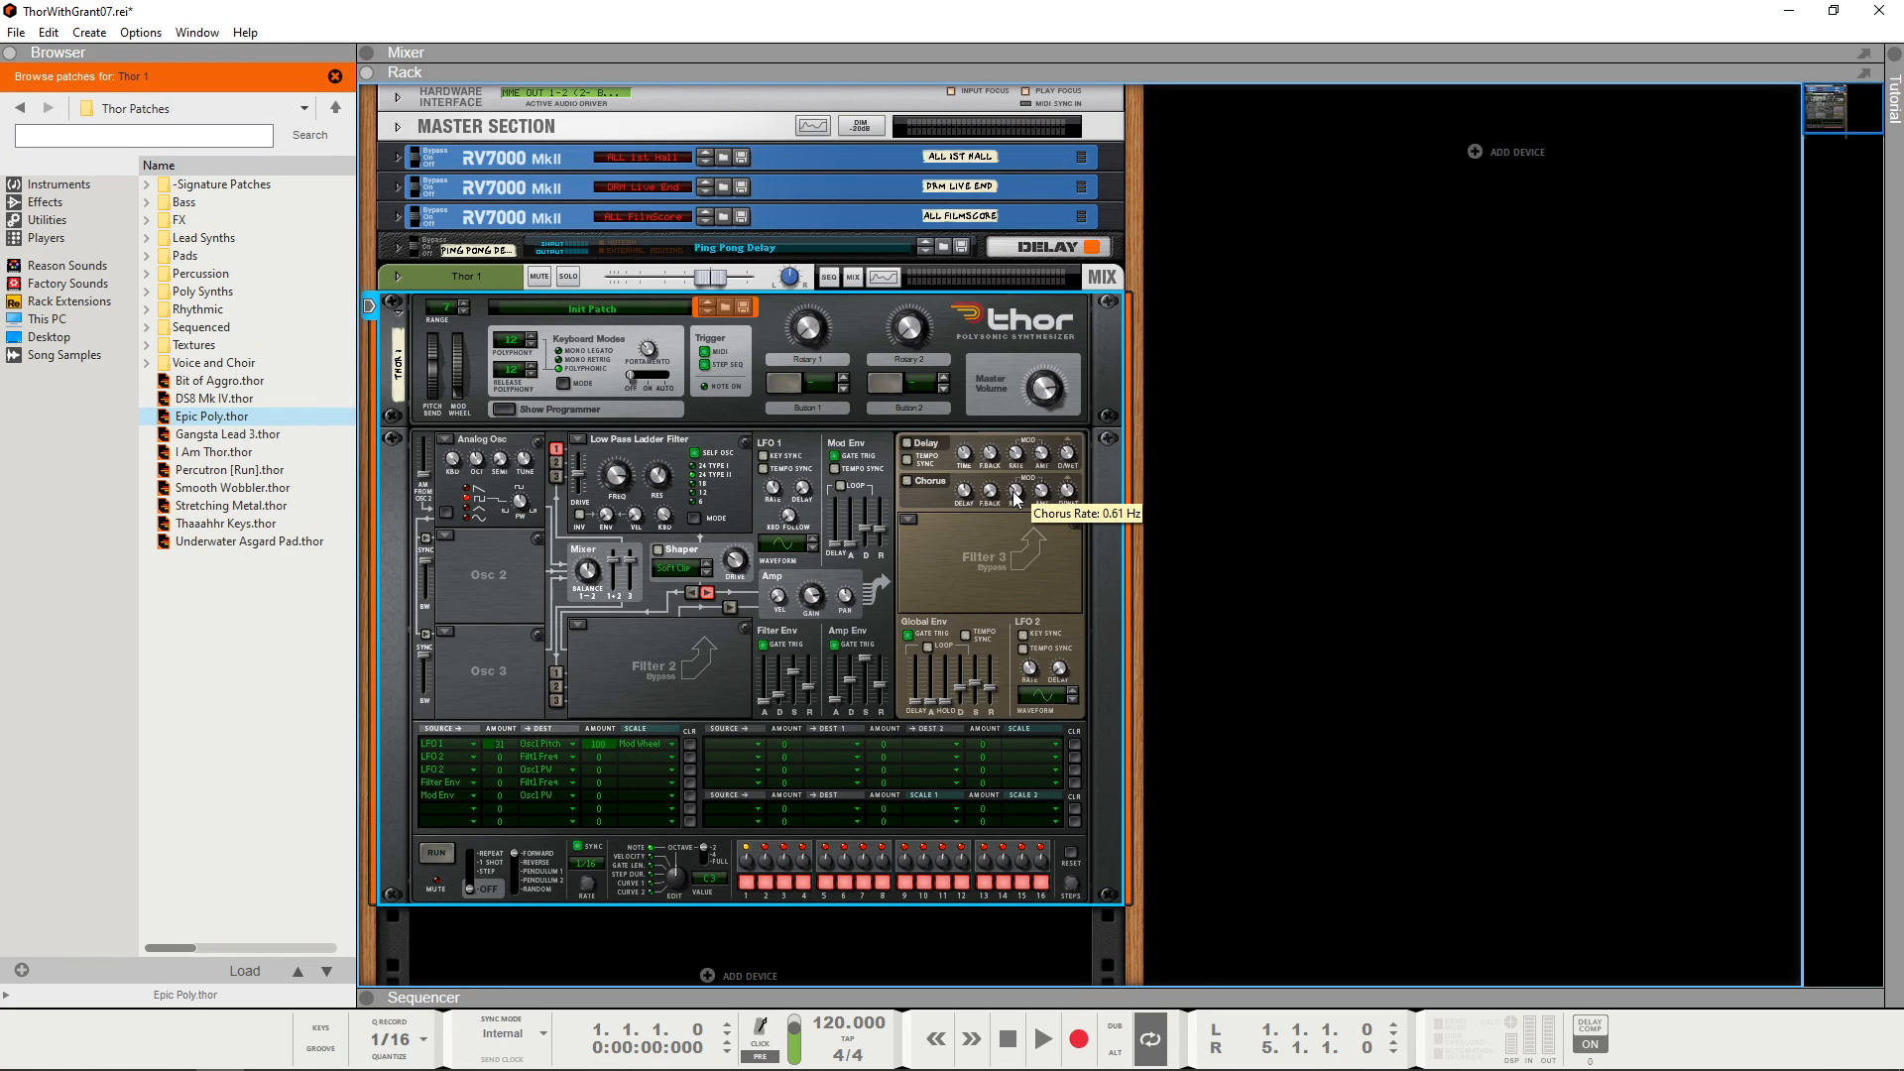
{"action": "left_click_drag", "start_coordinate": [1014, 493], "coordinate": [1014, 499]}
{"action": "mouse_move", "coordinate": [1045, 492]}
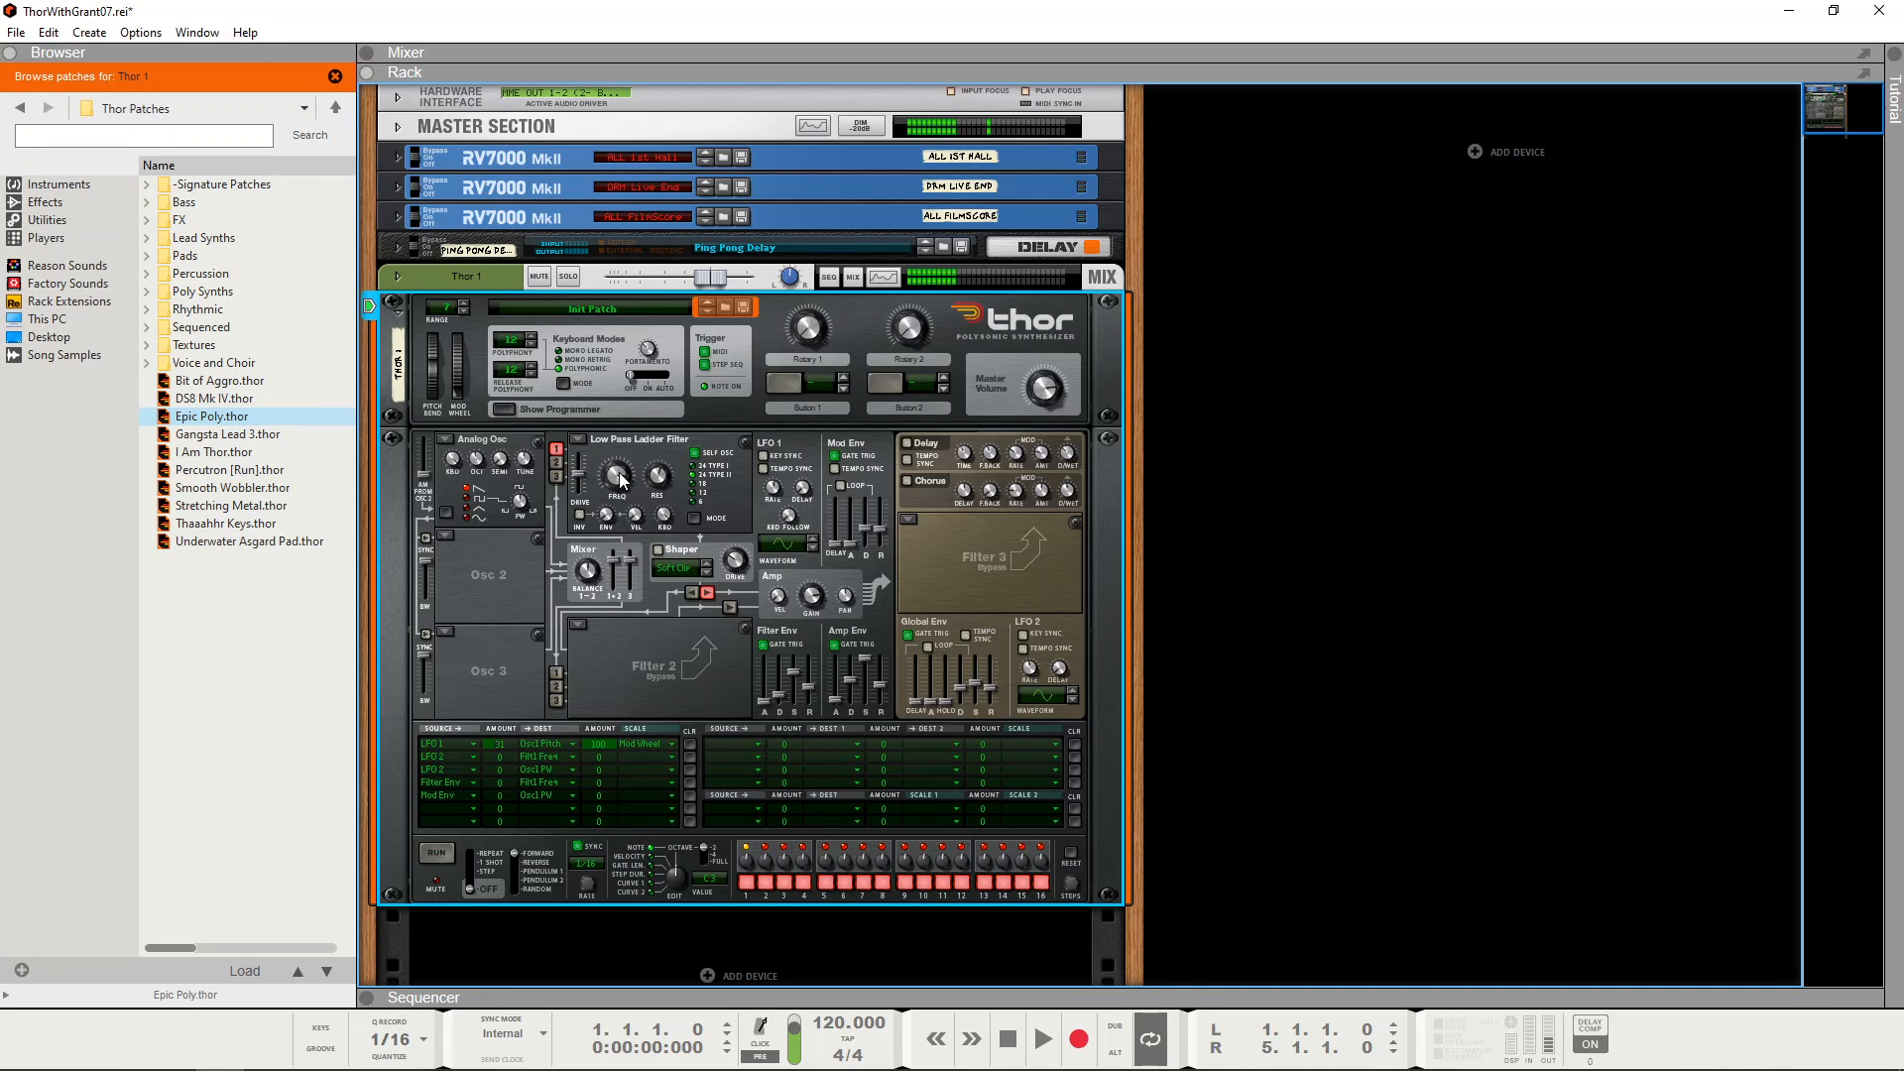
{"action": "left_click_drag", "start_coordinate": [619, 476], "coordinate": [626, 505]}
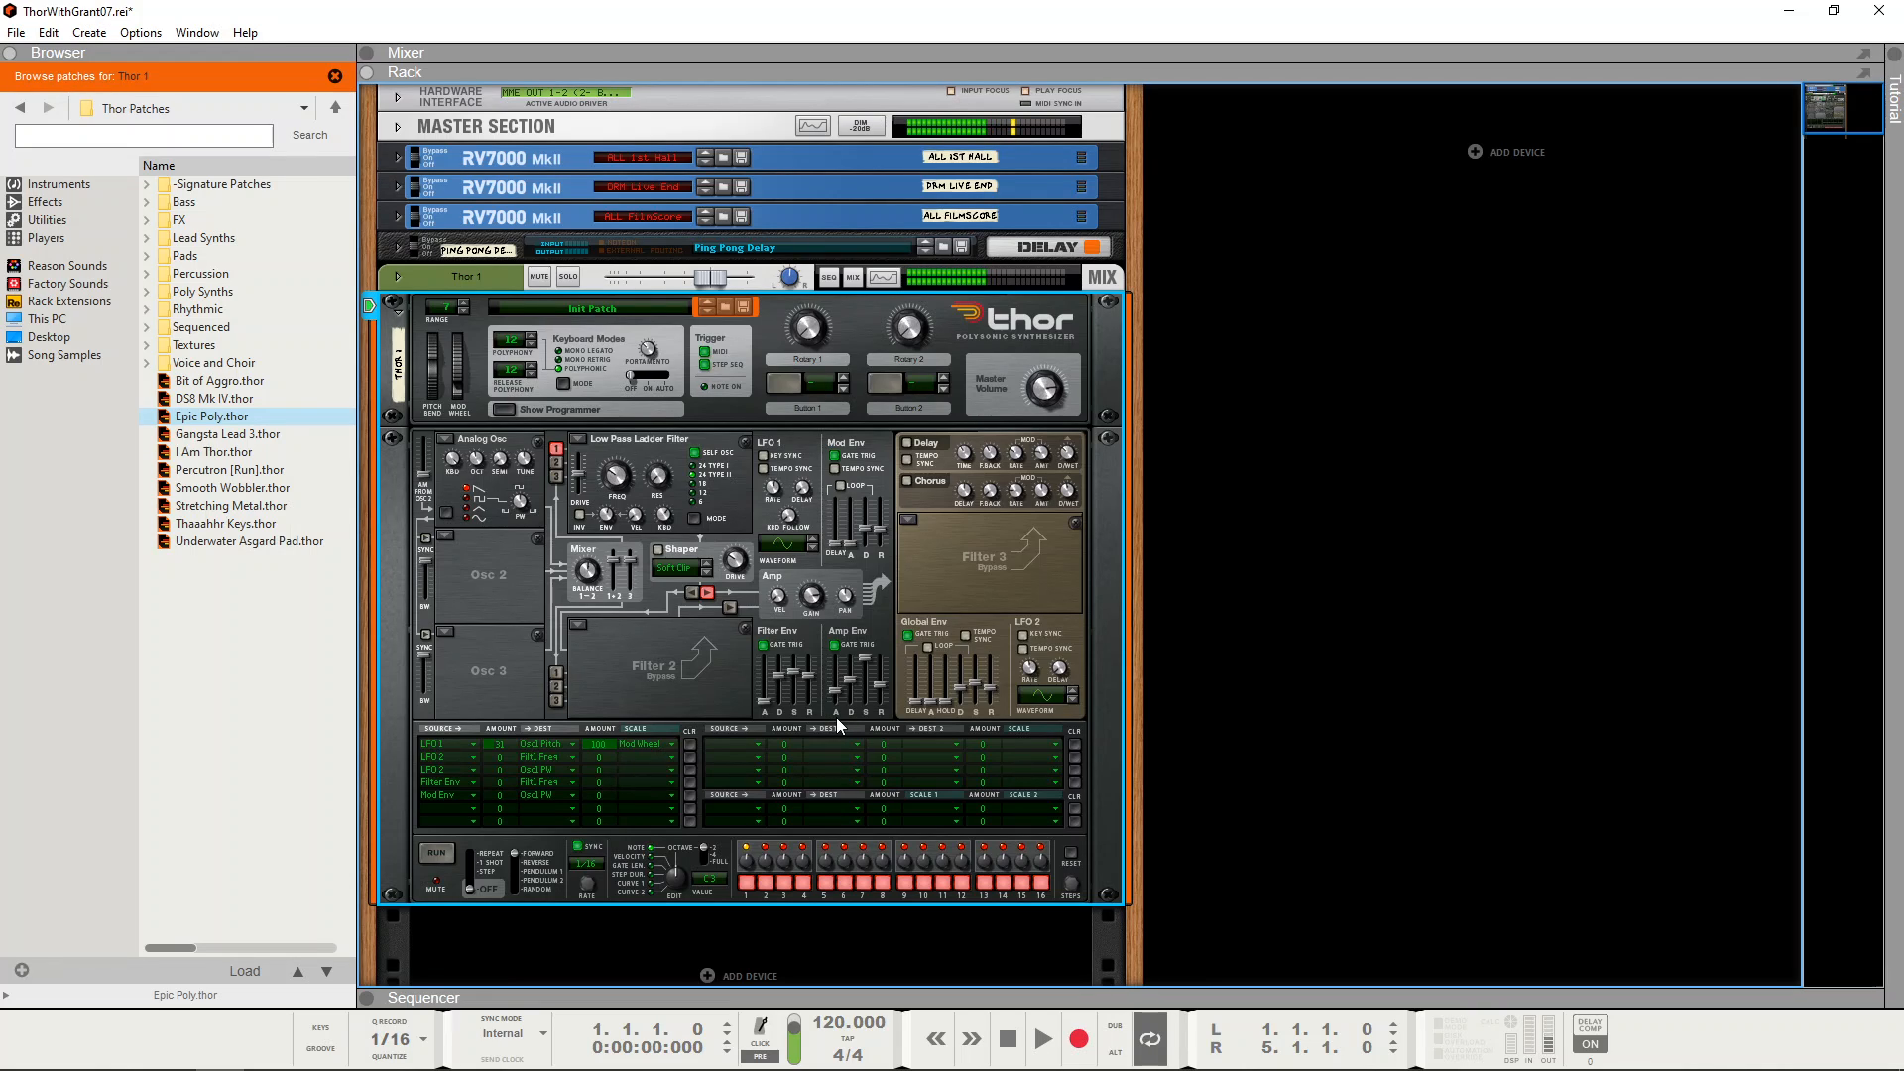
{"action": "left_click", "coordinate": [909, 480]}
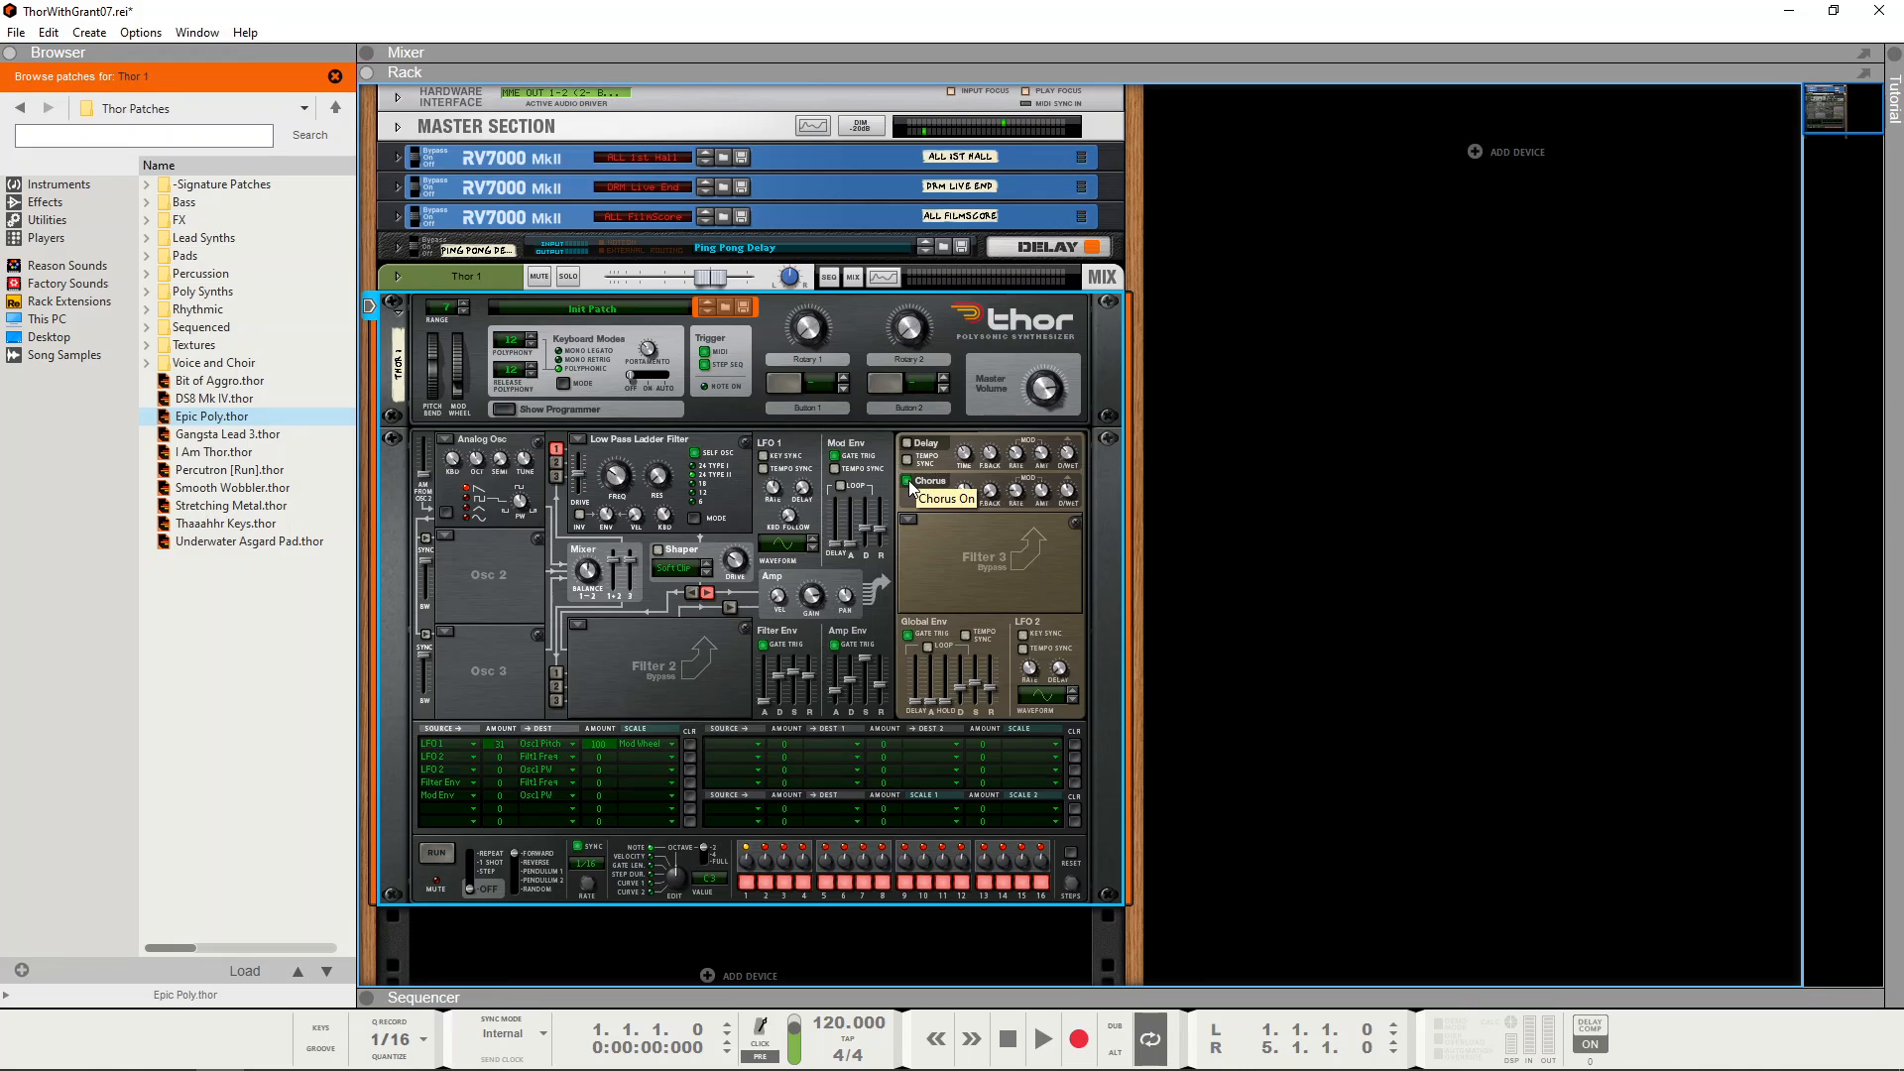
{"action": "left_click", "coordinate": [909, 480]}
Step: Try the ALL FilmScore reverb send on Thor 1's mixer channel and return to the full rack view
{"action": "left_click_drag", "start_coordinate": [1190, 73], "coordinate": [1201, 752]}
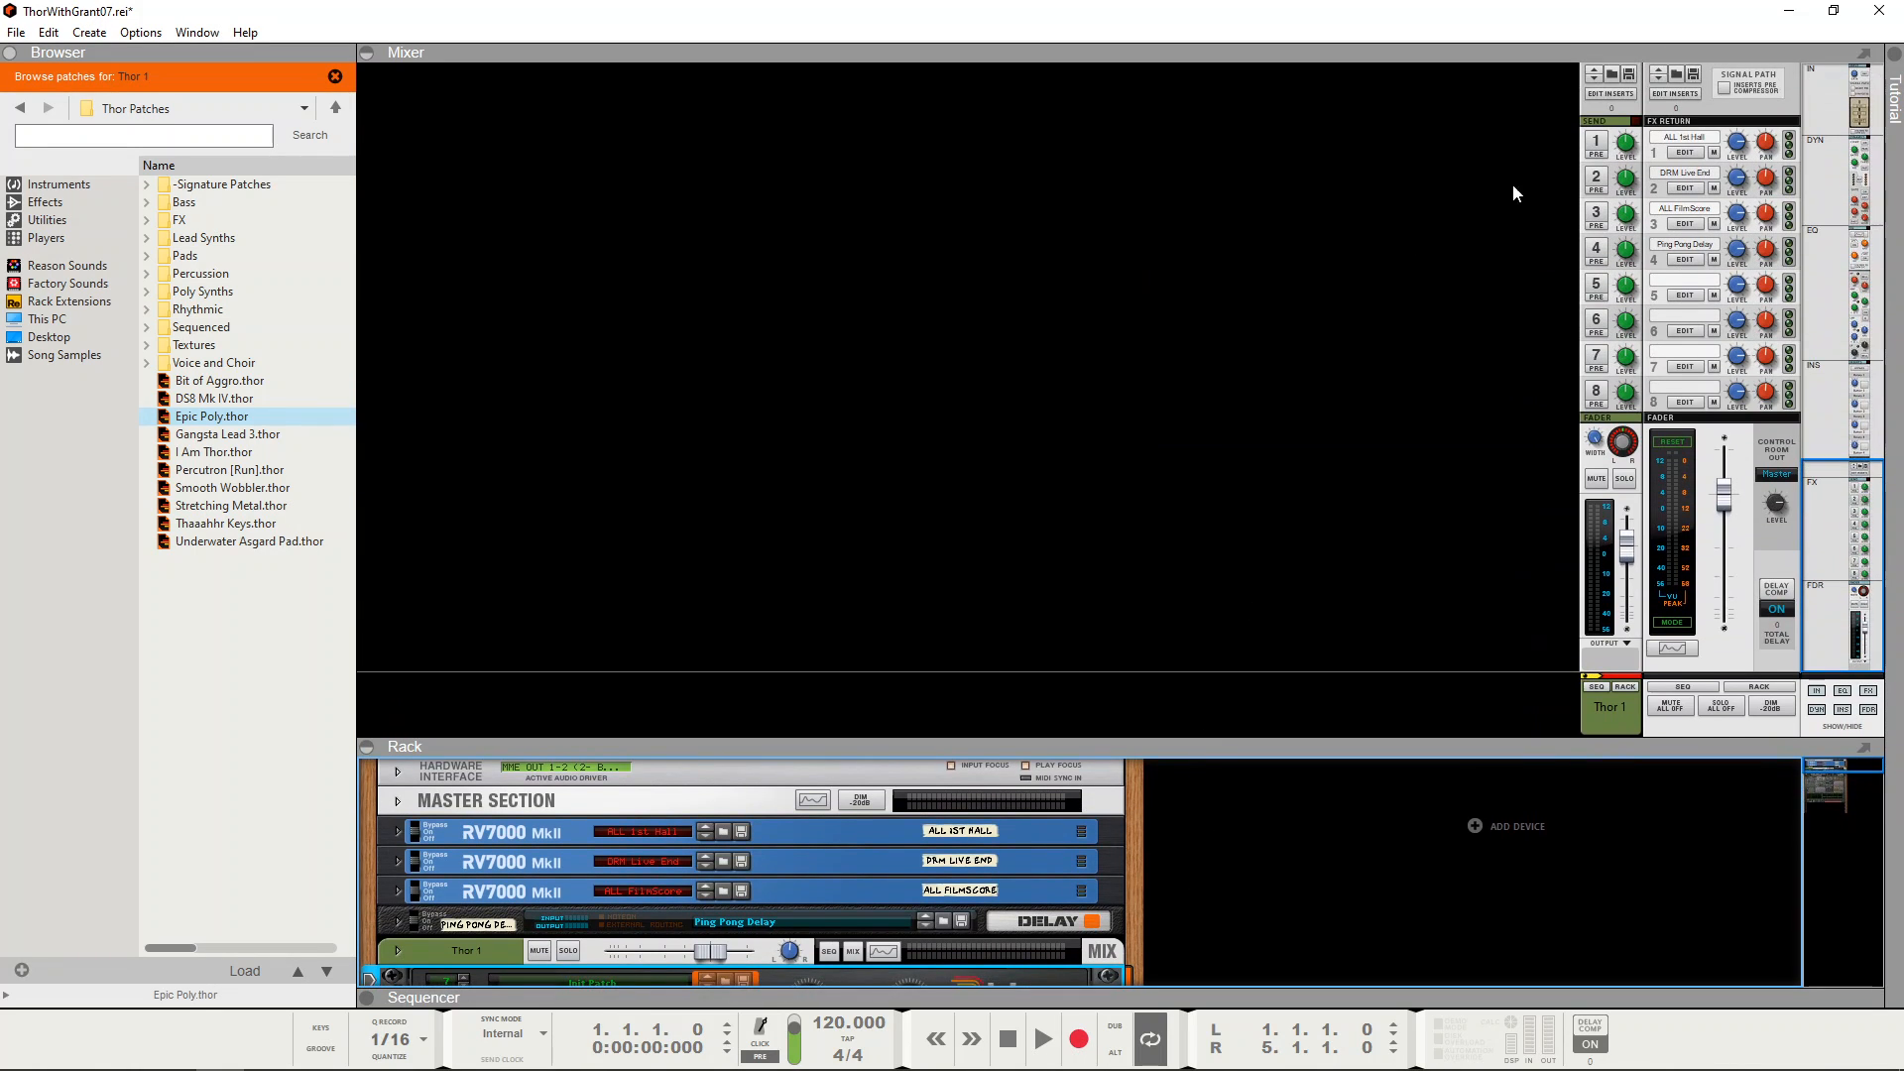
{"action": "left_click", "coordinate": [1596, 212]}
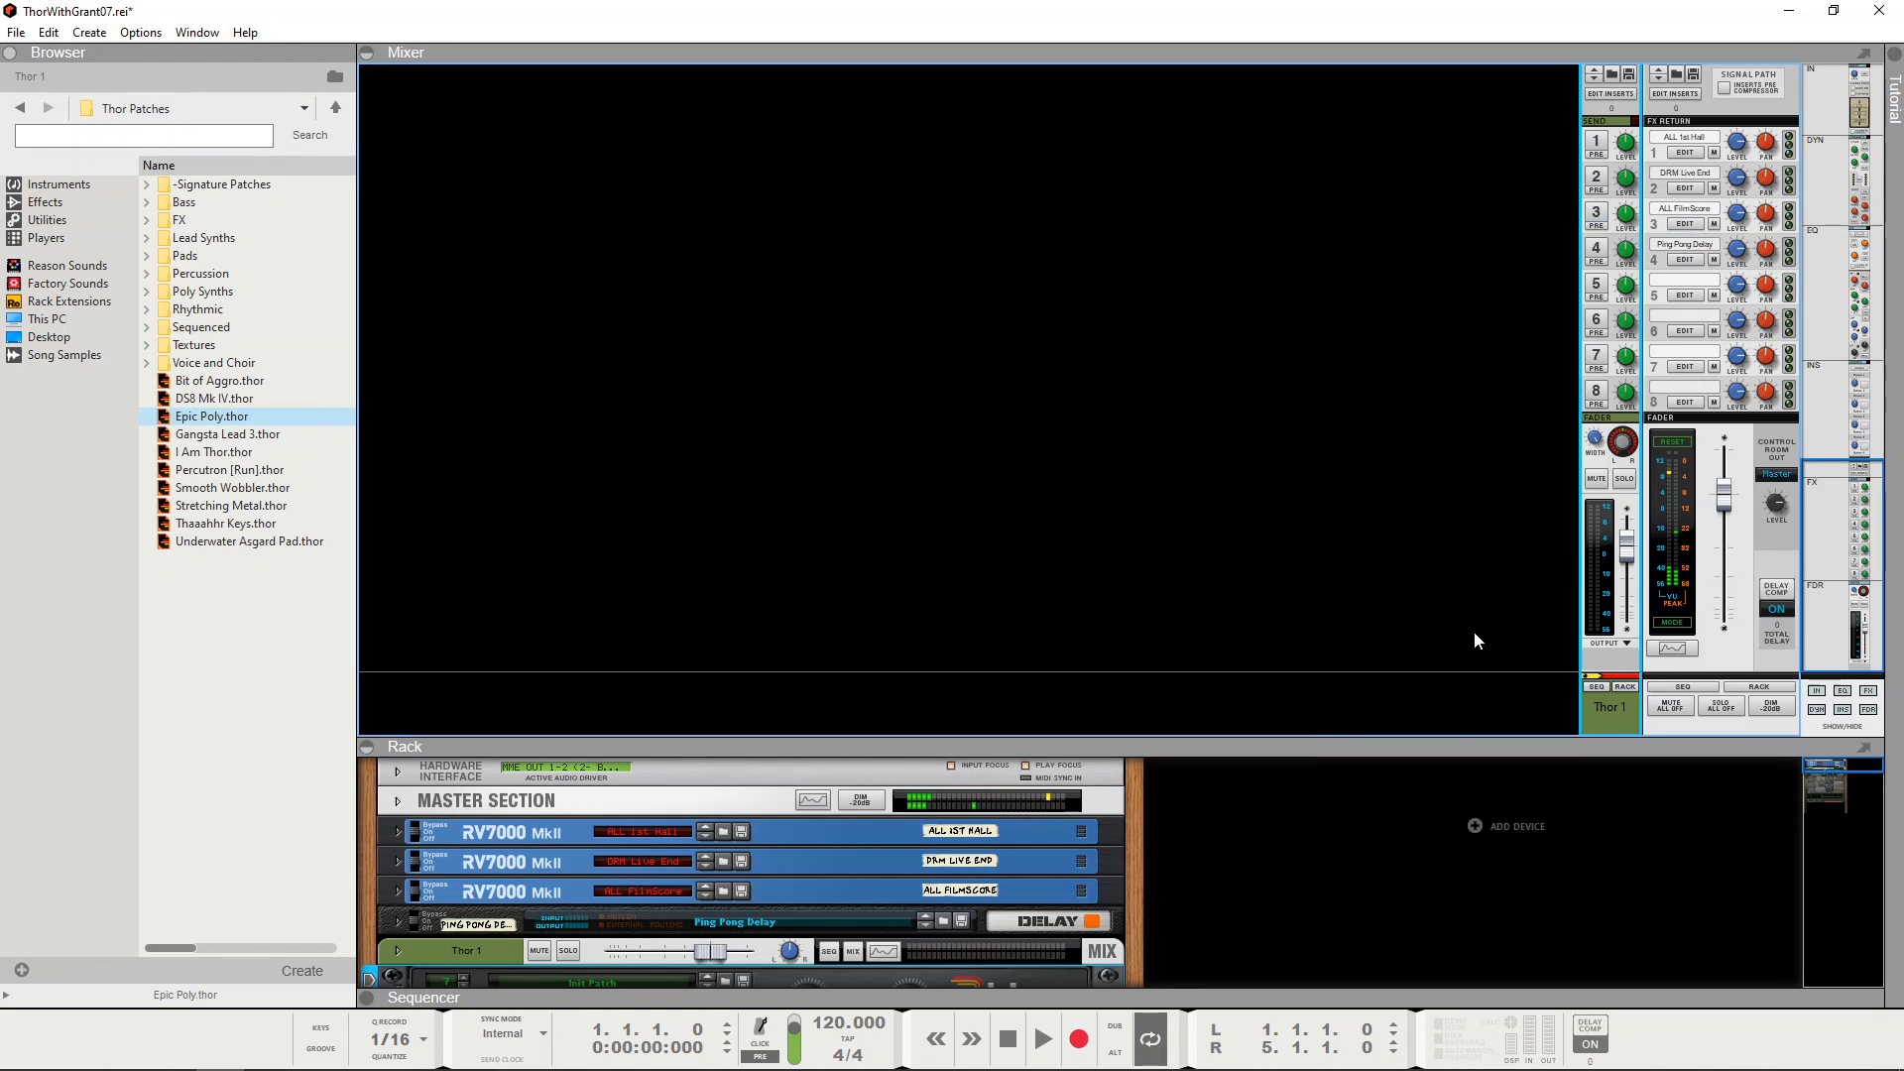
{"action": "left_click_drag", "start_coordinate": [1439, 737], "coordinate": [1389, 80]}
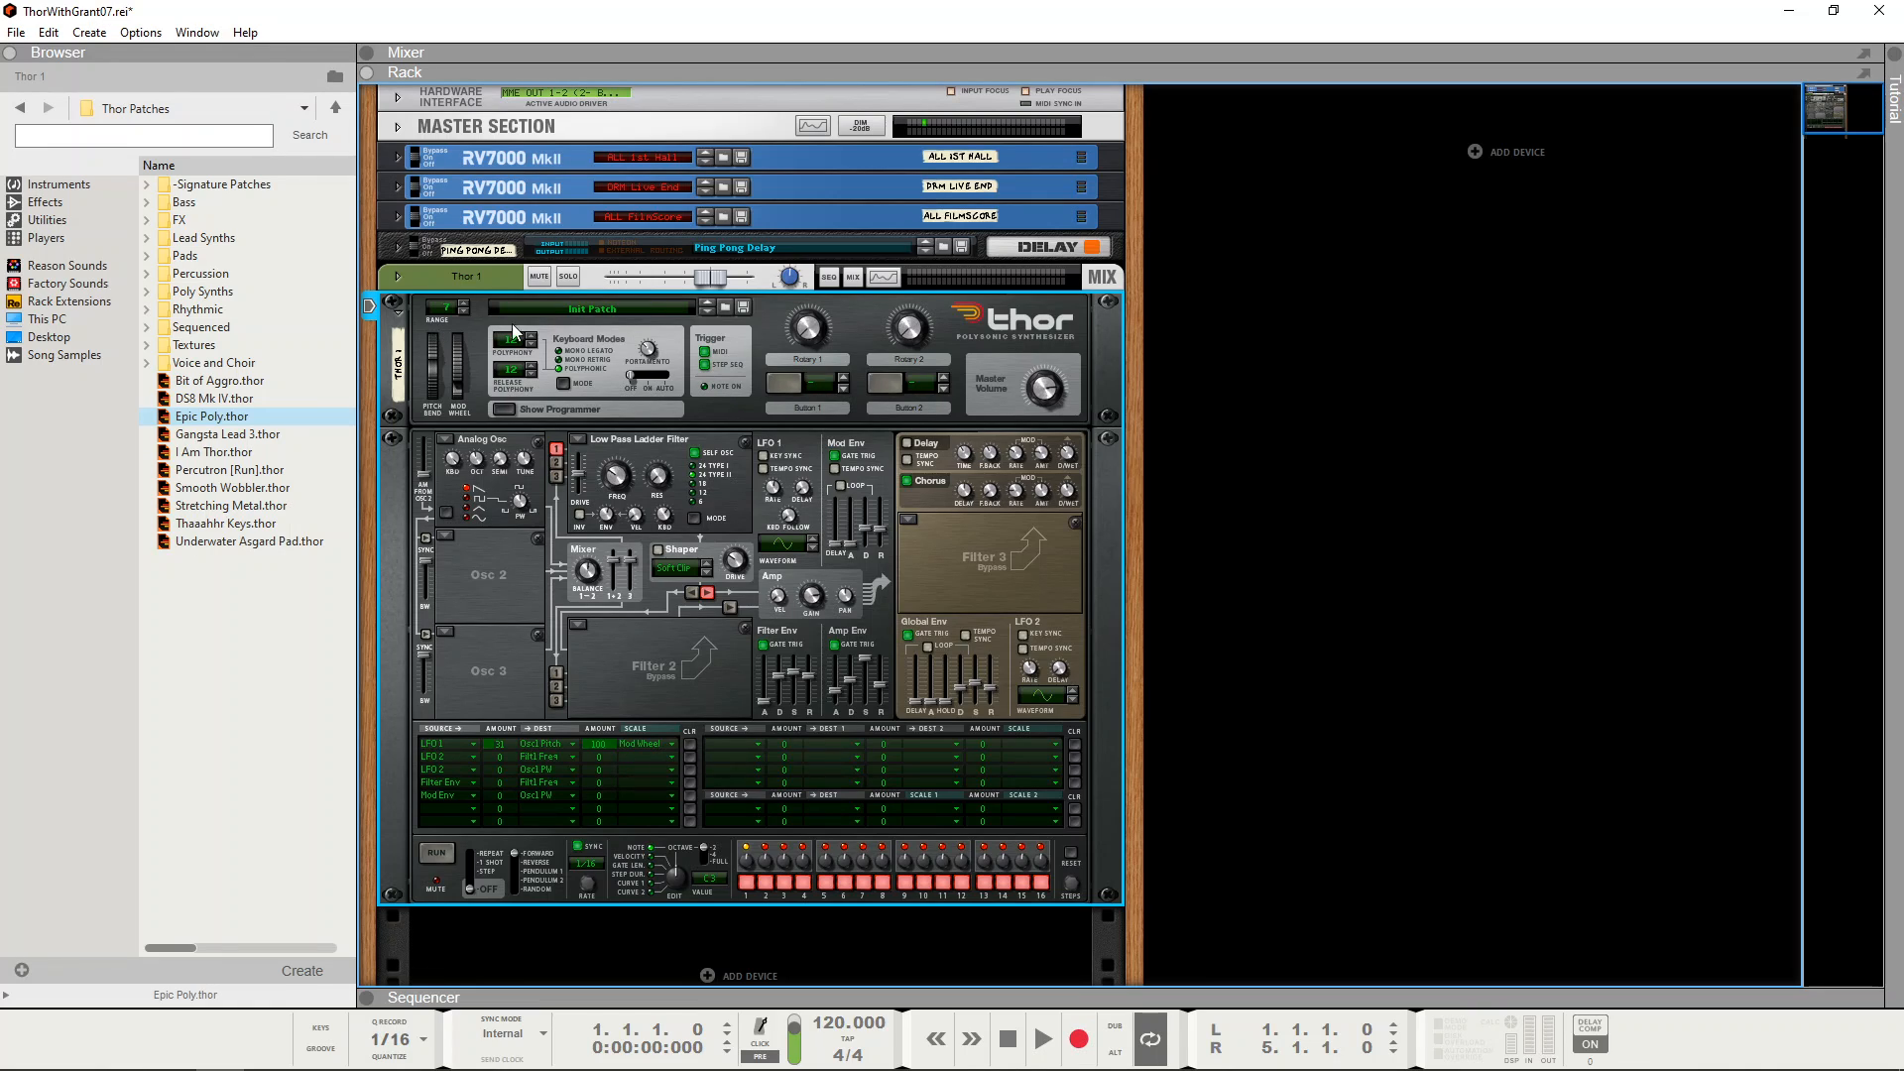
Step: Save the Thor patch as UniversalSimplePolysynth.thor
{"action": "left_click", "coordinate": [743, 308]}
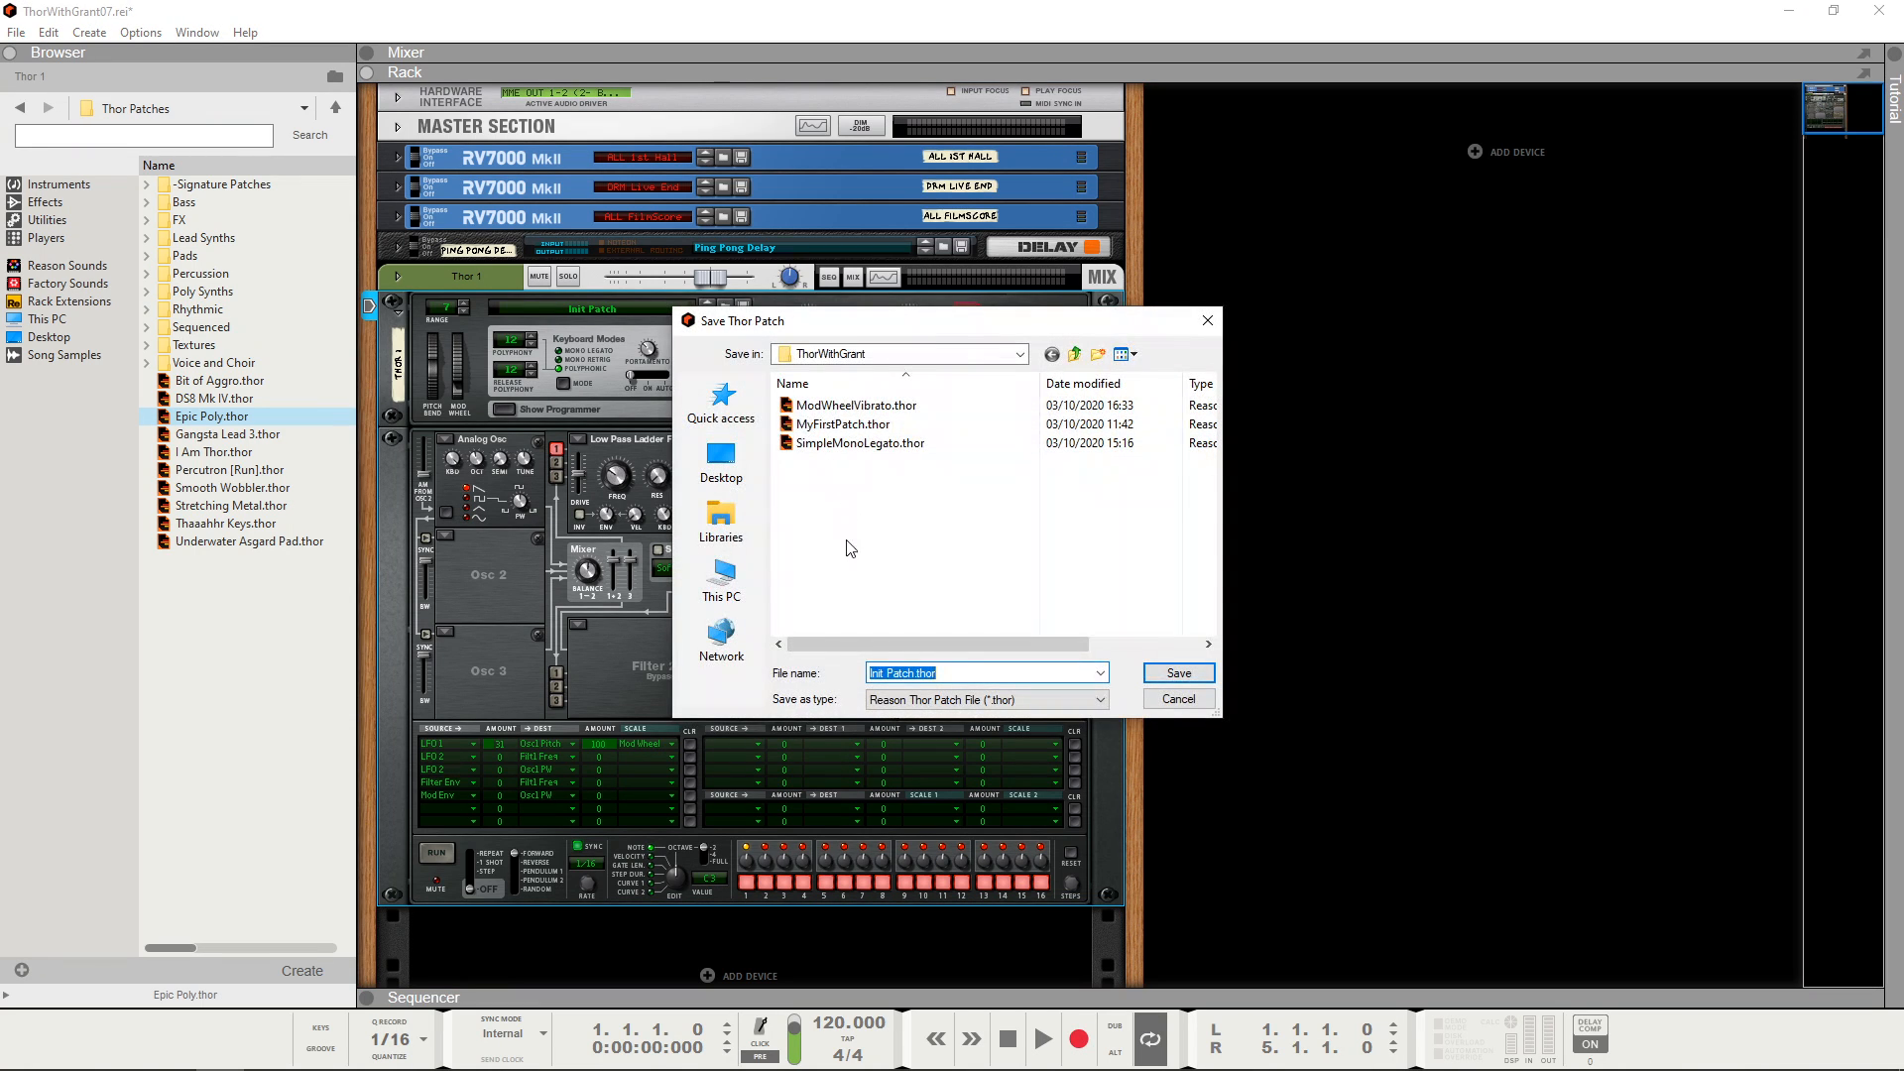
{"action": "left_click", "coordinate": [915, 673]}
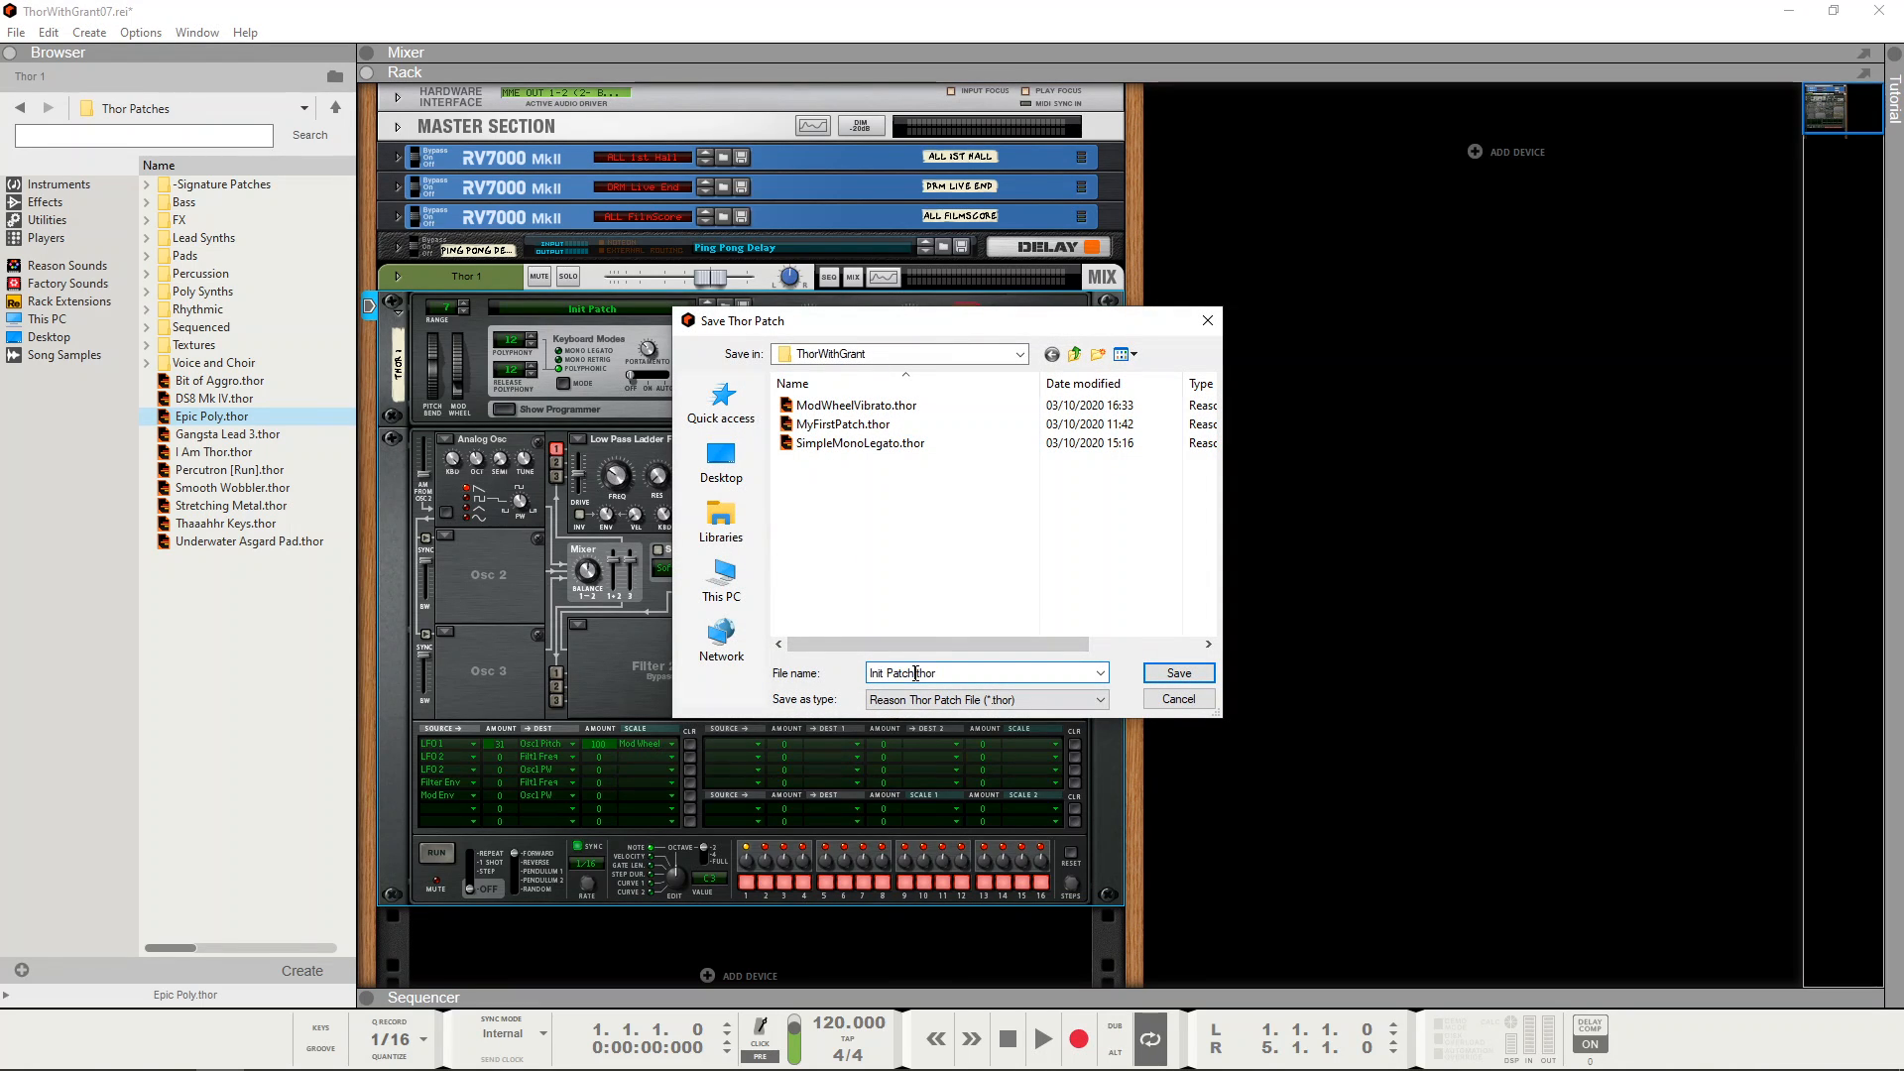
{"action": "left_click_drag", "start_coordinate": [915, 673], "coordinate": [689, 670]}
{"action": "type", "text": "UniversalSimplePolysynth"}
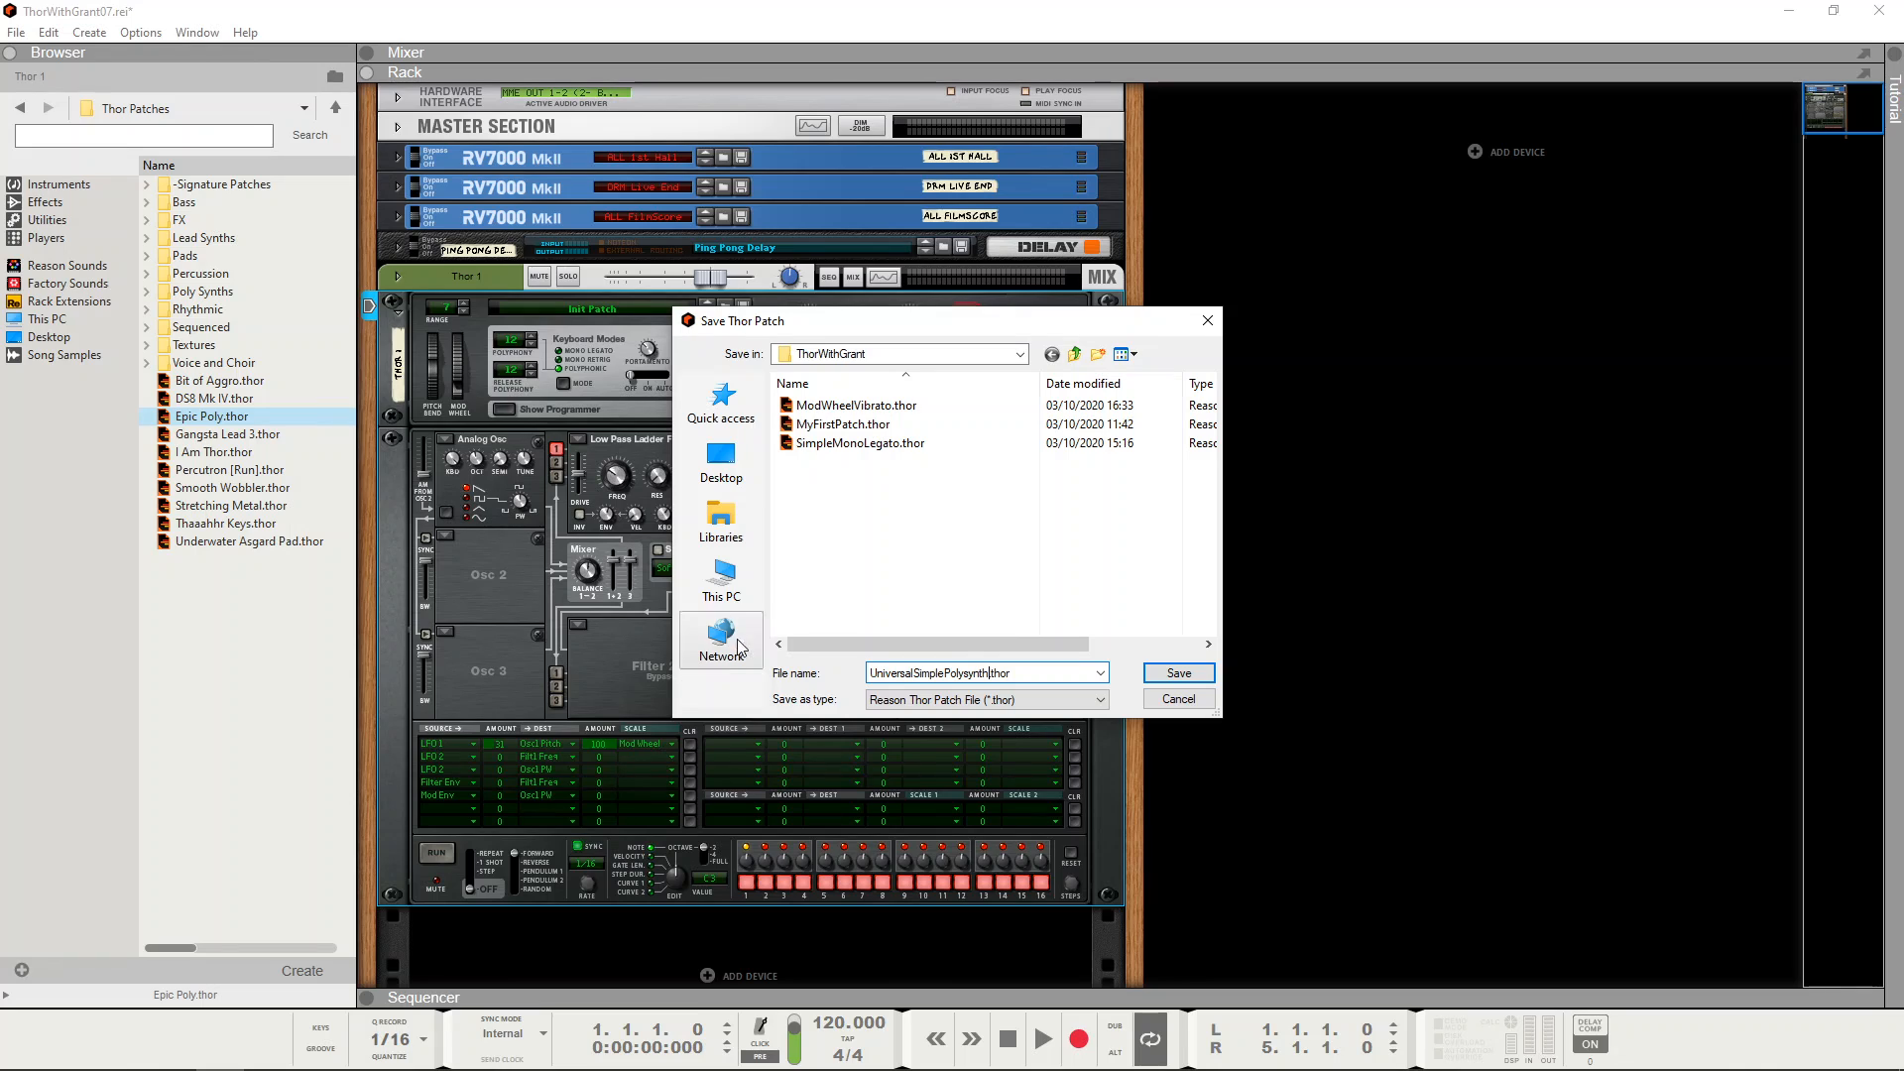
{"action": "left_click", "coordinate": [1180, 675]}
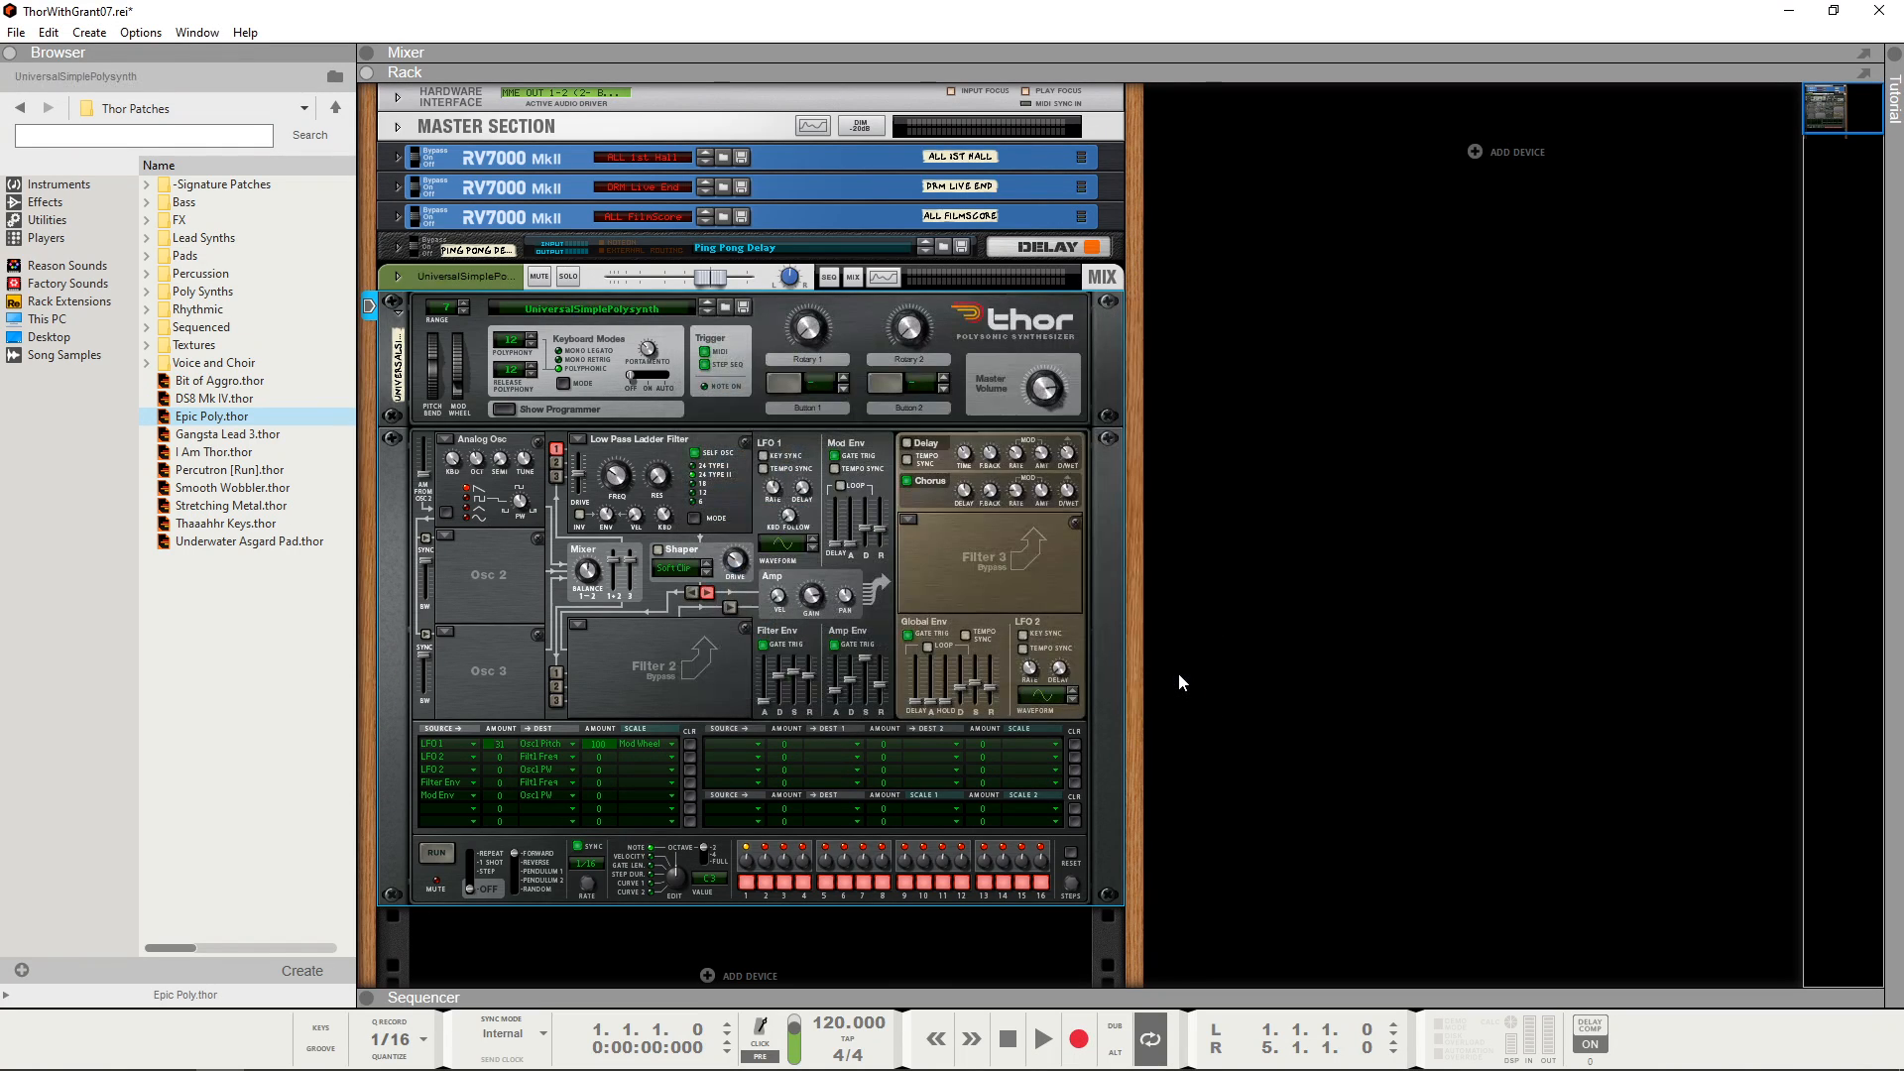